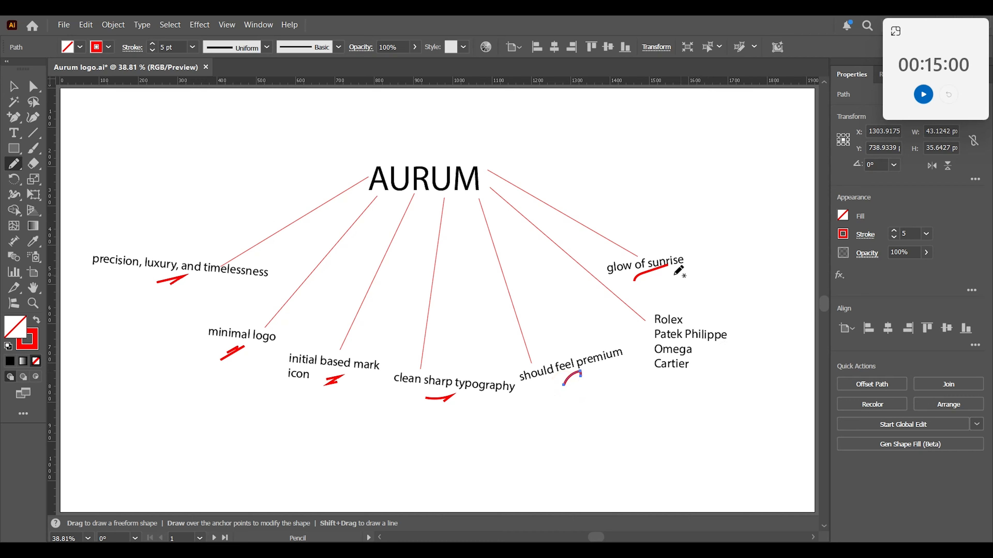
Circle the brand list of Rolex, Patek Philippe, Omega and Cartier with a red Pencil stroke, leaving nothing selected.
{"action": "mouse_move", "coordinate": [676, 290]}
{"action": "left_mouse_down"}
{"action": "mouse_move", "coordinate": [646, 367]}
{"action": "mouse_move", "coordinate": [677, 390]}
{"action": "mouse_move", "coordinate": [747, 347]}
{"action": "mouse_move", "coordinate": [676, 293]}
{"action": "left_mouse_up"}
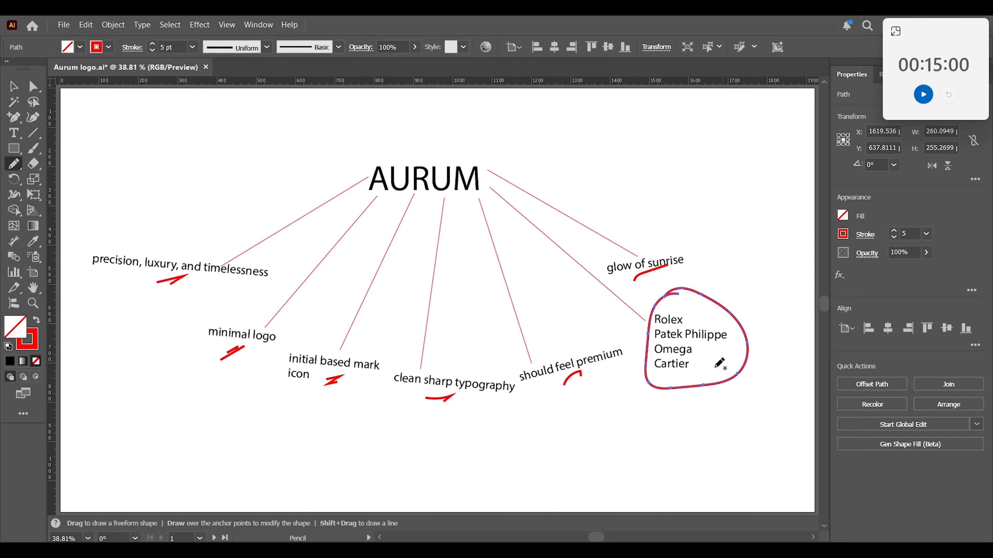
{"action": "left_click", "coordinate": [13, 87]}
{"action": "left_click", "coordinate": [270, 389]}
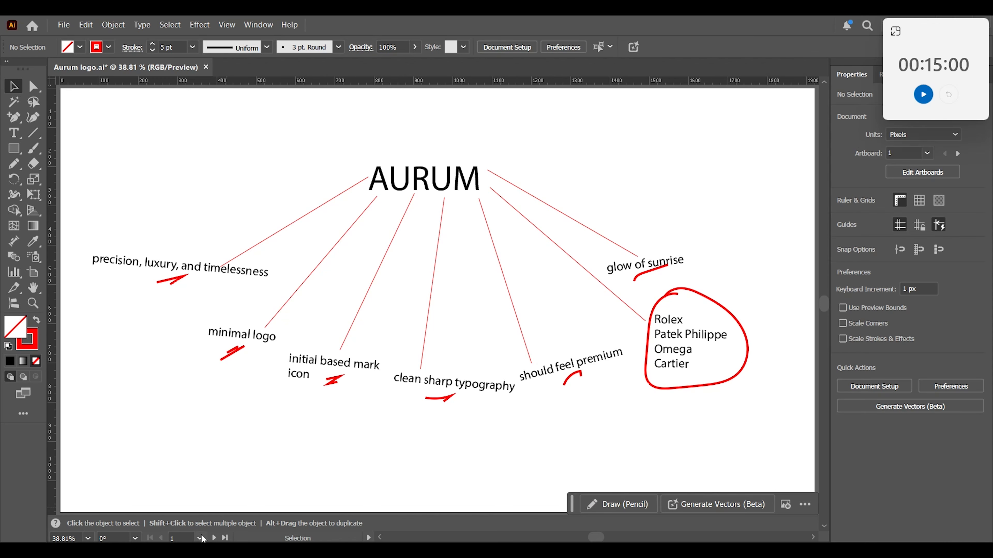
Review the color palettes and the two watch illustrations on the second artboard.
{"action": "left_click", "coordinate": [215, 538]}
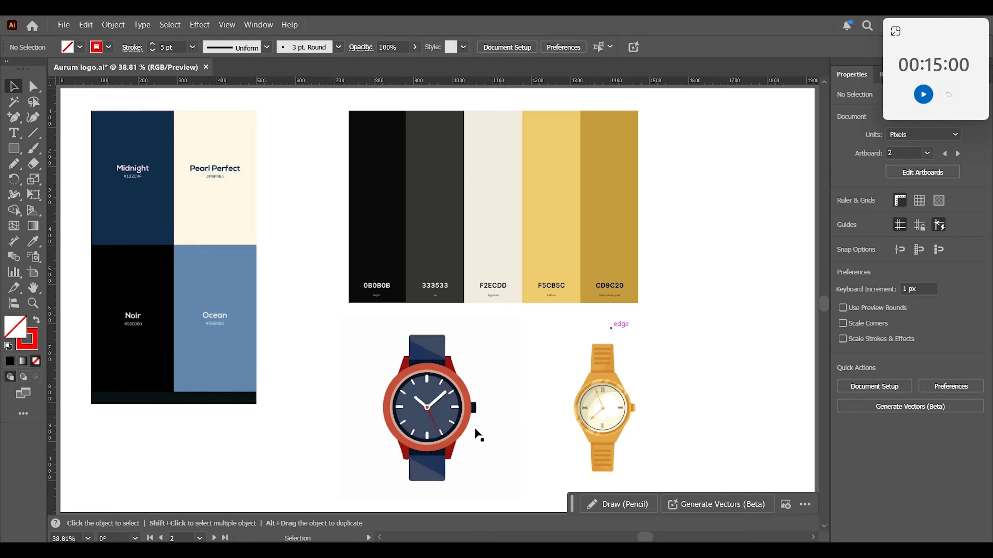
{"action": "left_click", "coordinate": [442, 423]}
{"action": "left_click", "coordinate": [589, 409]}
{"action": "left_click", "coordinate": [727, 391]}
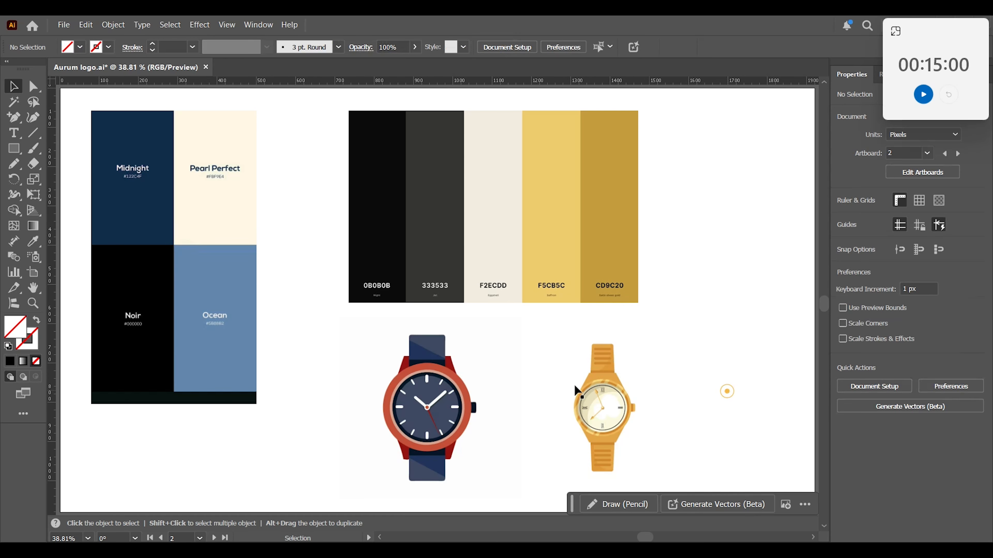
Go to the empty third artboard and start the 15-minute countdown timer.
{"action": "left_click", "coordinate": [214, 538]}
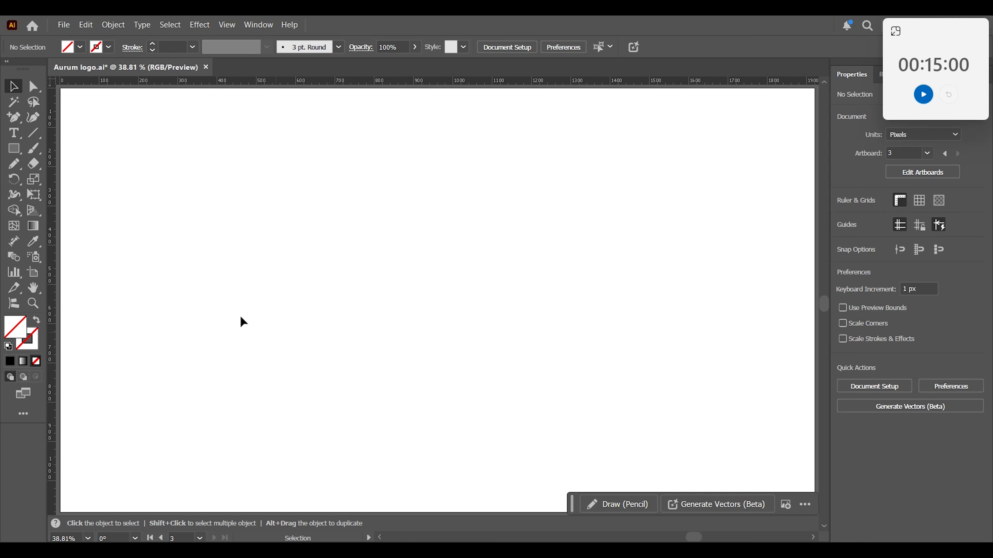
{"action": "left_click", "coordinate": [923, 97]}
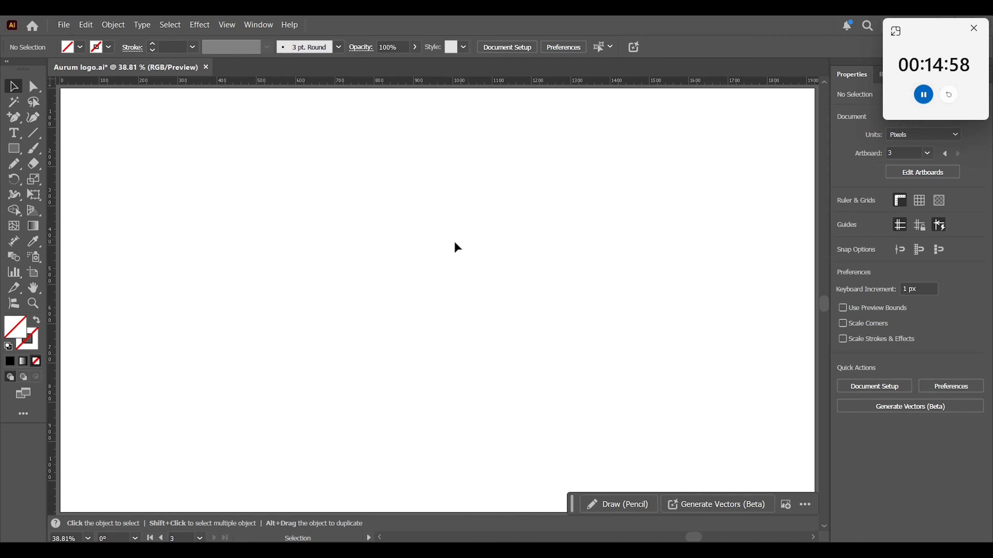
Add the point text "Aurum" near the middle of the empty artboard.
{"action": "left_click", "coordinate": [13, 133]}
{"action": "left_click", "coordinate": [109, 47]}
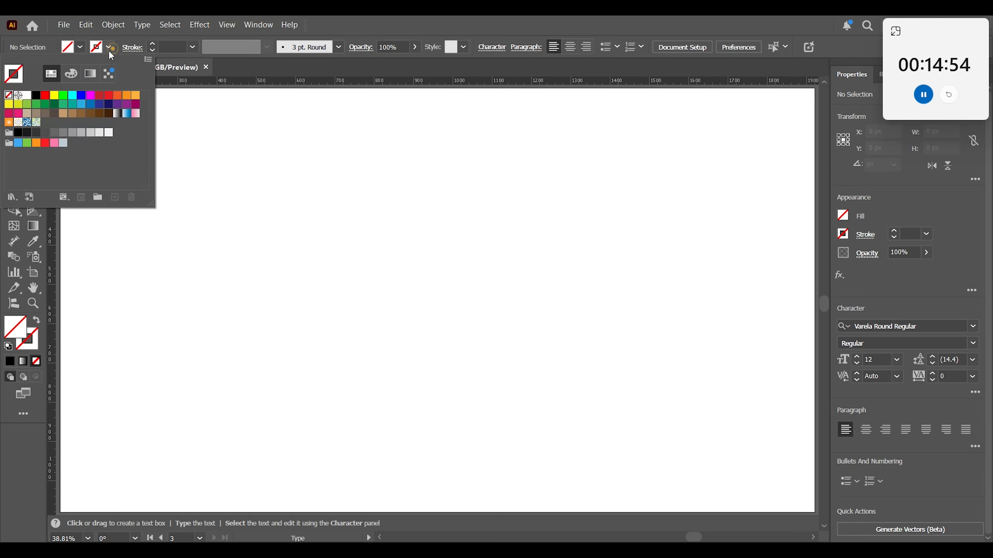
{"action": "left_click", "coordinate": [12, 73]}
{"action": "left_click", "coordinate": [357, 298]}
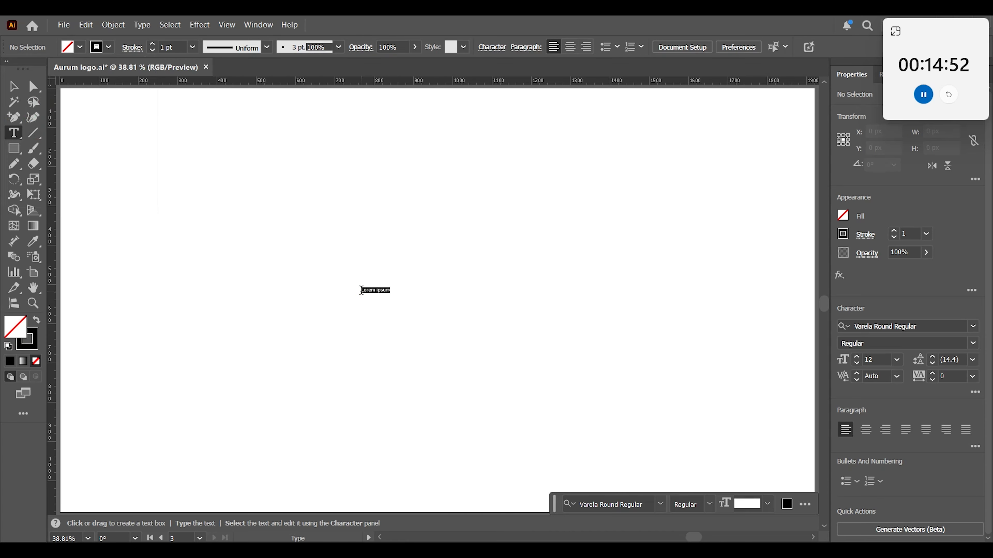
{"action": "type", "text": "Aurum"}
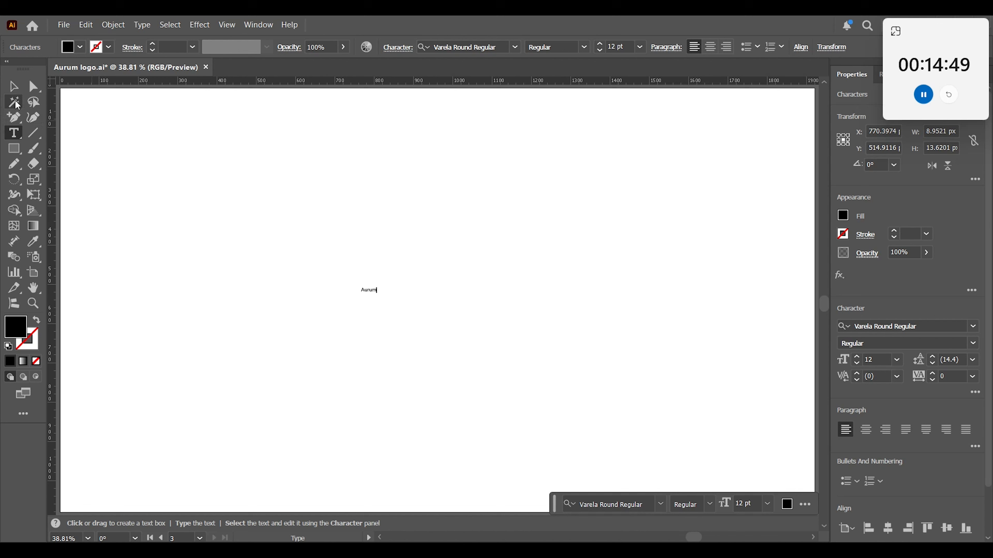
{"action": "left_click", "coordinate": [13, 86]}
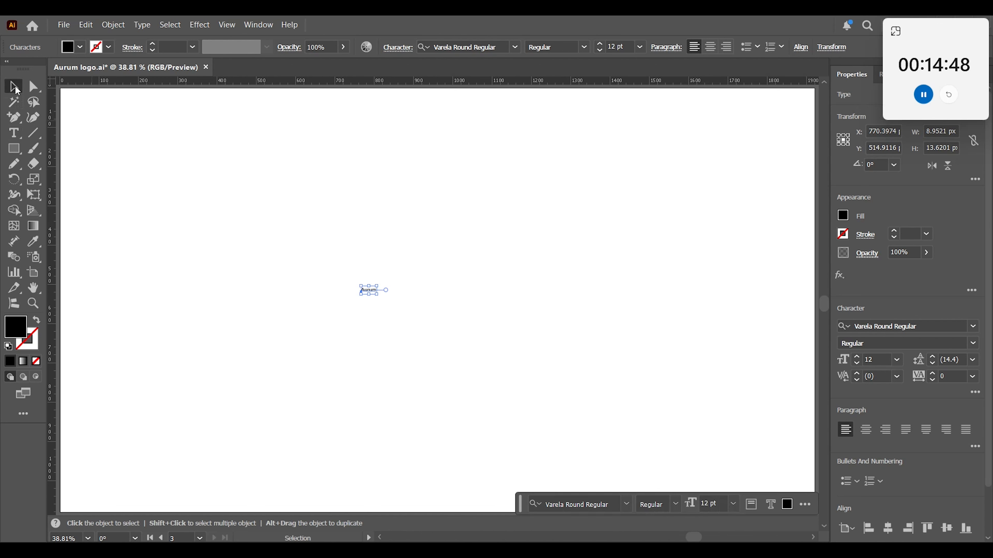
Enlarge the Aurum text to about 1124 px wide, keep Varela Round Regular as its font, and center it on the artboard.
{"action": "left_click_drag", "start_coordinate": [377, 292], "coordinate": [587, 405]}
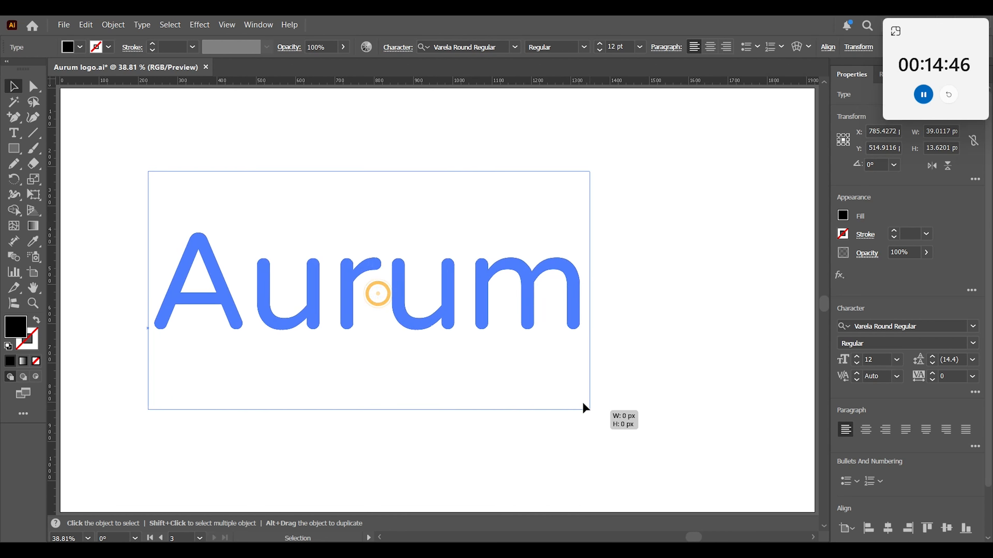
{"action": "left_click_drag", "start_coordinate": [416, 324], "coordinate": [441, 332]}
{"action": "left_click", "coordinate": [515, 47]}
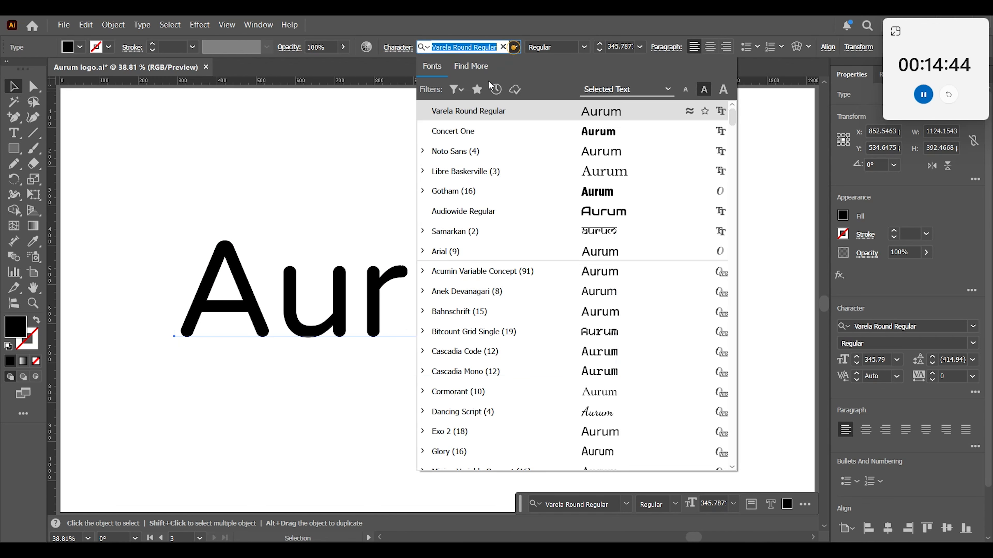
{"action": "left_click", "coordinate": [470, 113]}
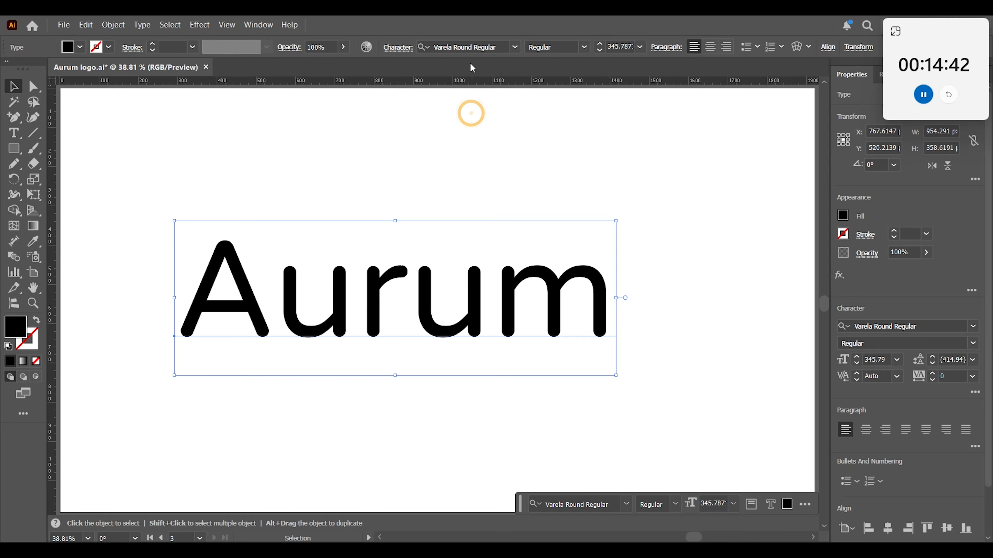
{"action": "left_click_drag", "start_coordinate": [374, 328], "coordinate": [406, 337]}
Convert the Aurum text to outlines and ungroup it into separate letters.
{"action": "right_click", "coordinate": [461, 306]}
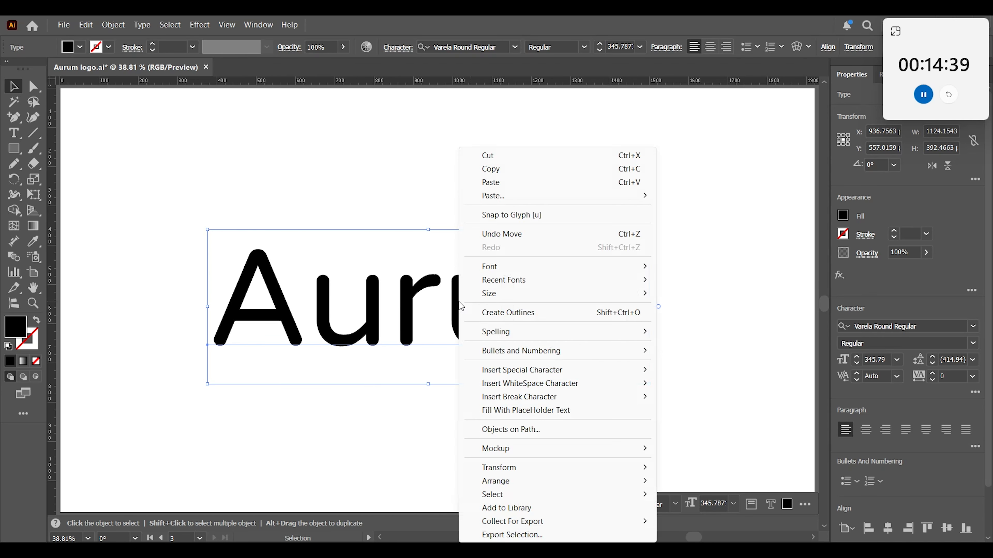
{"action": "left_click", "coordinate": [481, 313]}
{"action": "right_click", "coordinate": [427, 330]}
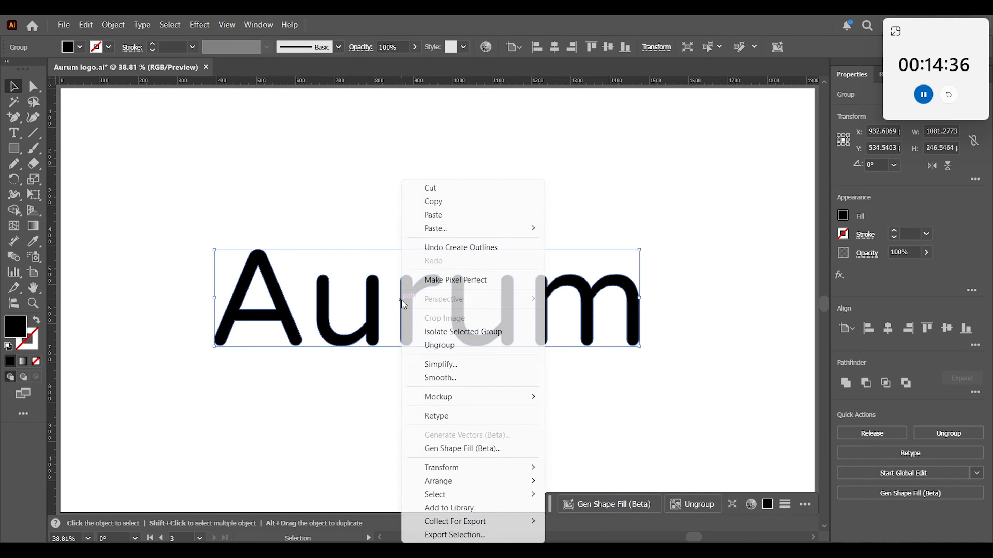
{"action": "left_click", "coordinate": [443, 344]}
{"action": "left_click", "coordinate": [447, 418]}
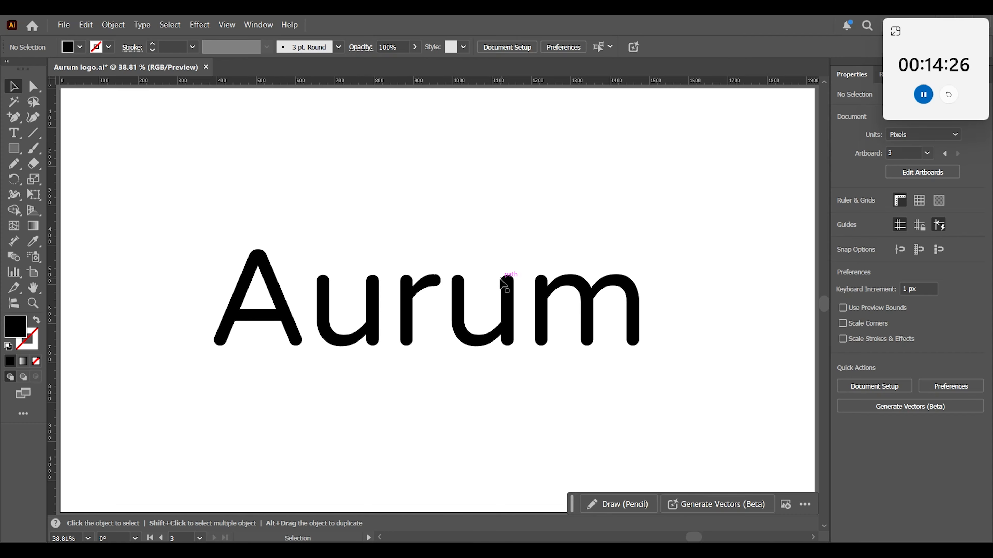
Place two horizontal guides across the wordmark, one at the top of the letter A and one at the letters' baseline.
{"action": "key", "text": "z"}
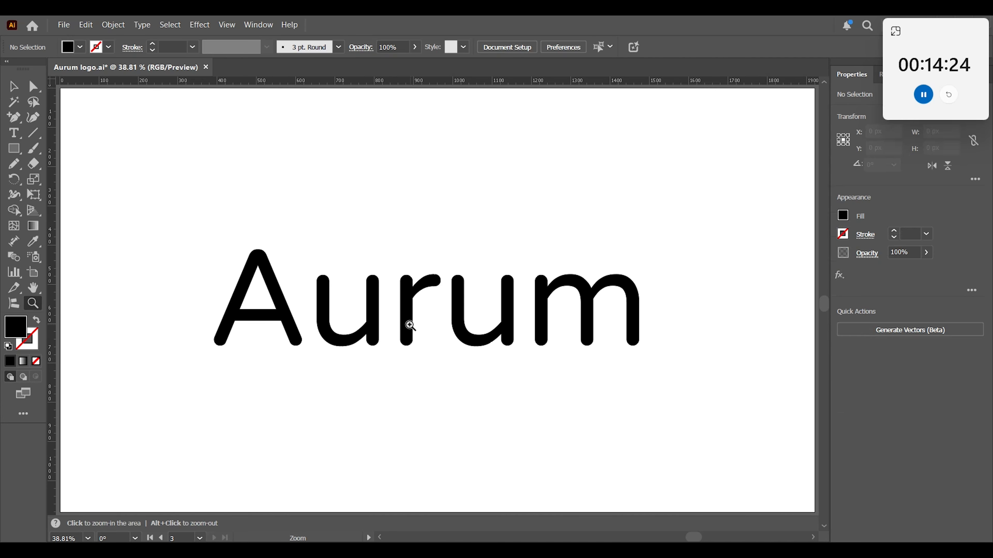
{"action": "left_click_drag", "start_coordinate": [391, 322], "coordinate": [468, 365]}
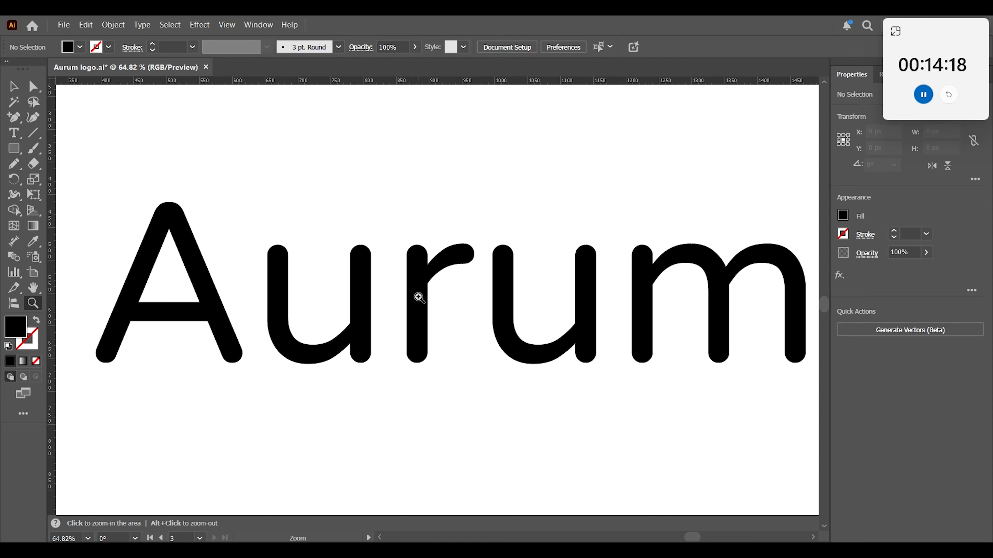
{"action": "left_click", "coordinate": [429, 299]}
{"action": "key", "text": "v"}
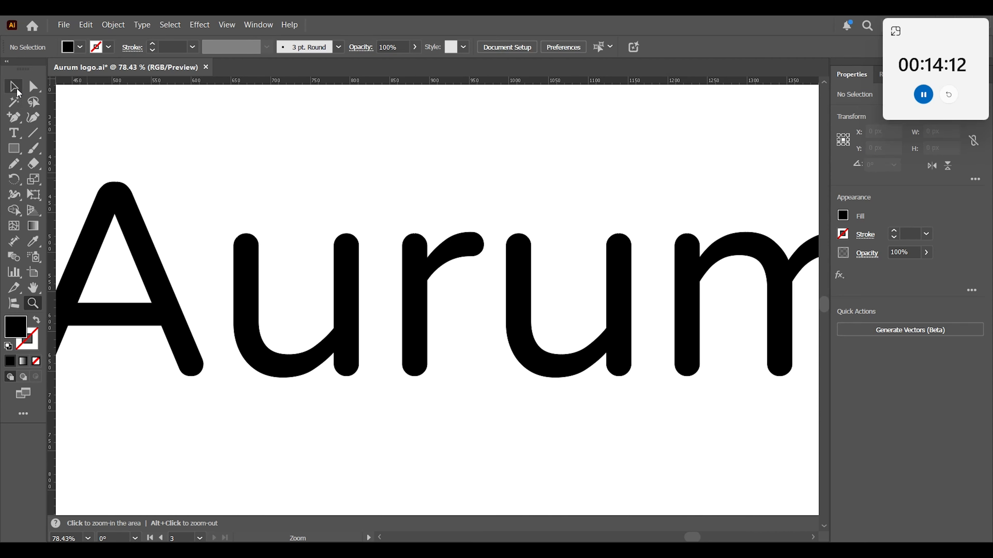
{"action": "key", "text": "space"}
{"action": "left_click_drag", "start_coordinate": [430, 303], "coordinate": [372, 307]}
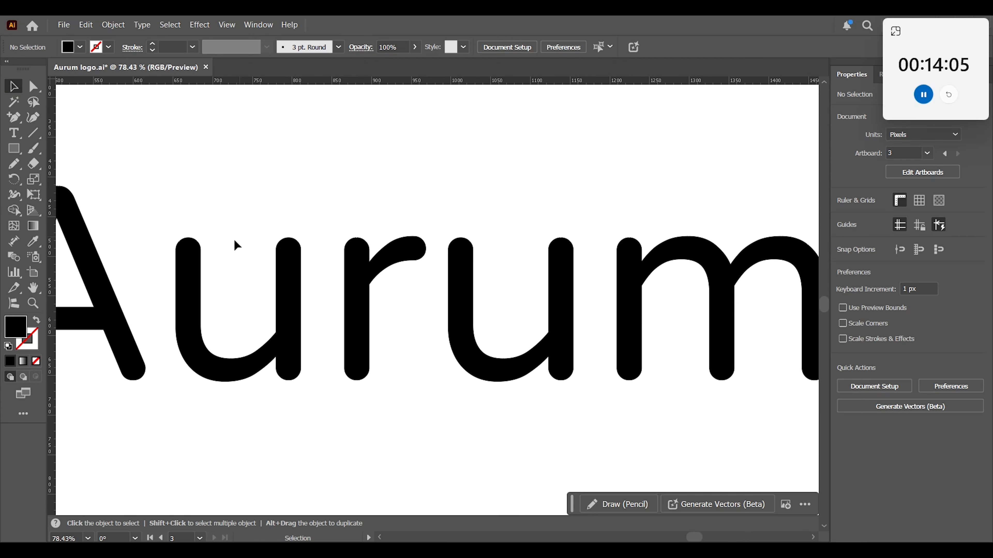
{"action": "left_click_drag", "start_coordinate": [284, 81], "coordinate": [289, 204]}
{"action": "left_click_drag", "start_coordinate": [305, 81], "coordinate": [299, 380]}
{"action": "left_click_drag", "start_coordinate": [258, 203], "coordinate": [252, 202]}
{"action": "key", "text": "Up"}
{"action": "key", "text": "Up"}
{"action": "key", "text": "Up"}
{"action": "key", "text": "Up"}
{"action": "key", "text": "Up"}
{"action": "key", "text": "Up"}
{"action": "key", "text": "Up"}
{"action": "key", "text": "Up"}
{"action": "key", "text": "Up"}
{"action": "key", "text": "Up"}
{"action": "key", "text": "Up"}
{"action": "key", "text": "Up"}
{"action": "key", "text": "Up"}
{"action": "key", "text": "Up"}
{"action": "key", "text": "Up"}
{"action": "key", "text": "Up"}
{"action": "key", "text": "Up"}
{"action": "key", "text": "Up"}
{"action": "key", "text": "Up"}
{"action": "key", "text": "Up"}
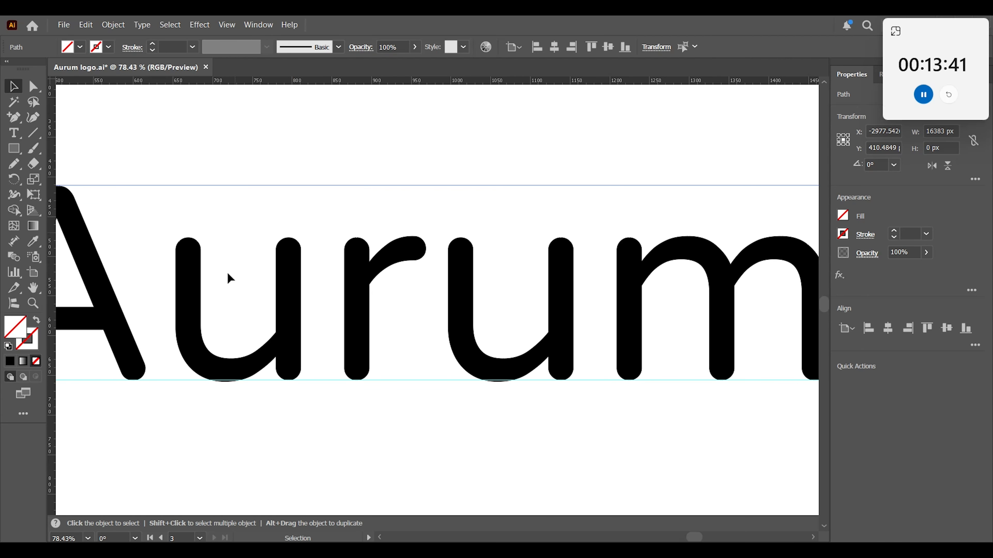
Raise both u letters together above the baseline guide, keeping their tops below the upper guide.
{"action": "left_click", "coordinate": [227, 272]}
{"action": "left_click", "coordinate": [288, 301]}
{"action": "left_click", "coordinate": [466, 329], "text": "shift"}
{"action": "key", "text": "Up"}
{"action": "key", "text": "Up"}
{"action": "key", "text": "Up"}
{"action": "key", "text": "Up"}
{"action": "key", "text": "Up"}
{"action": "key", "text": "Up"}
{"action": "key", "text": "Up"}
{"action": "key", "text": "Up"}
{"action": "key", "text": "Up"}
{"action": "key", "text": "Up"}
{"action": "key", "text": "Up"}
{"action": "key", "text": "Up"}
{"action": "key", "text": "Up"}
{"action": "key", "text": "Up"}
{"action": "key", "text": "Up"}
{"action": "key", "text": "Up"}
{"action": "key", "text": "Up"}
{"action": "key", "text": "Up"}
{"action": "key", "text": "Up"}
{"action": "key", "text": "Up"}
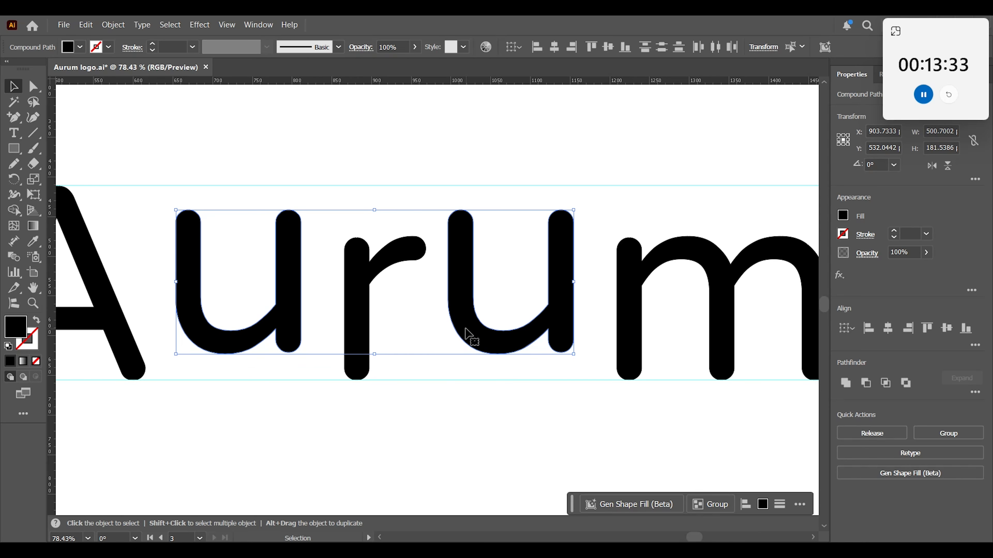
{"action": "left_click", "coordinate": [469, 446]}
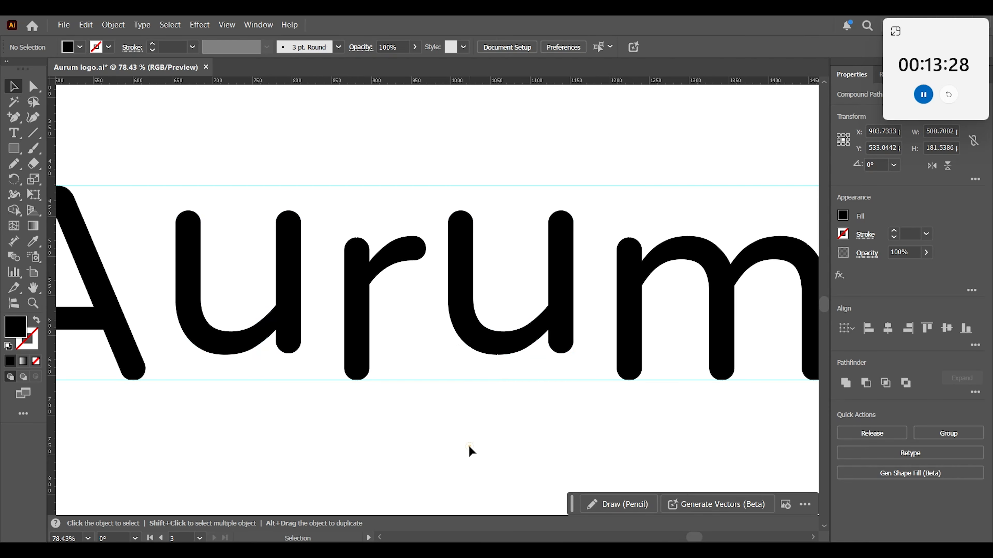
Examine the whole wordmark to judge how the raised u letters sit against the other letters.
{"action": "key", "text": "ctrl+minus"}
{"action": "key", "text": "ctrl+minus"}
{"action": "key", "text": "space"}
{"action": "left_click_drag", "start_coordinate": [299, 384], "coordinate": [376, 400]}
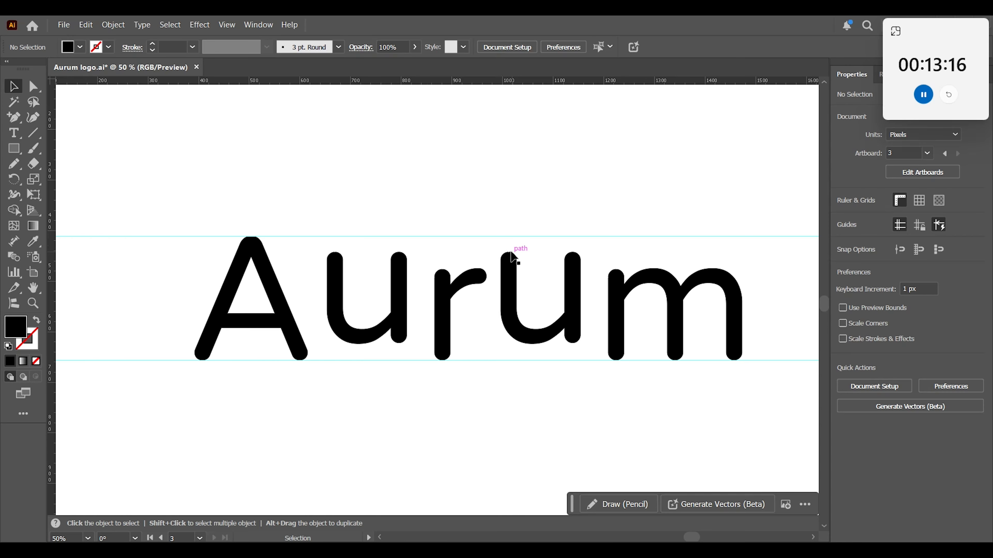
{"action": "left_click", "coordinate": [456, 412]}
{"action": "left_click", "coordinate": [401, 307]}
Draw a Pencil arc about 224 px wide linking the tops of the two u letters, with no fill and a 25 pt round-capped dashed black stroke.
{"action": "key", "text": "z"}
{"action": "left_click_drag", "start_coordinate": [468, 291], "coordinate": [543, 361]}
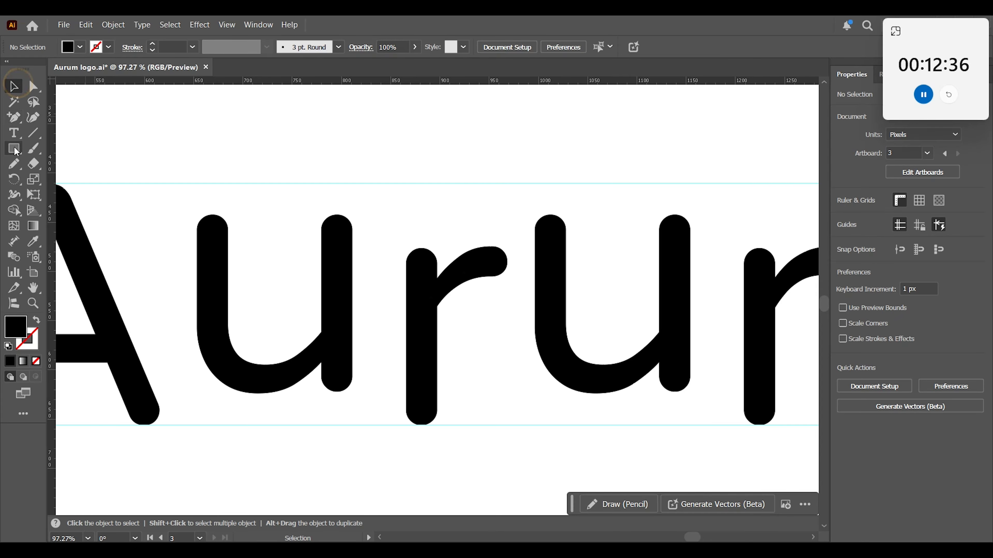
{"action": "left_click", "coordinate": [14, 164]}
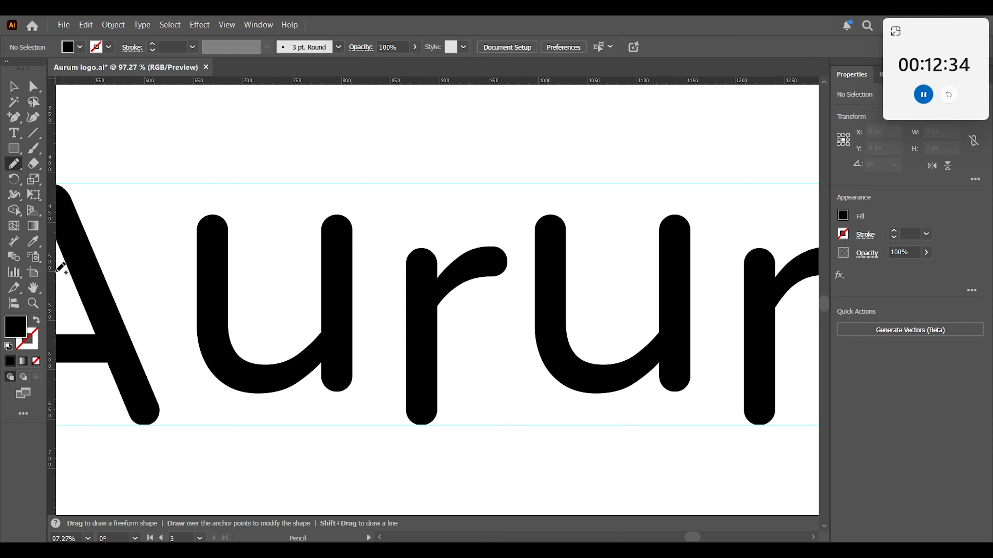
{"action": "left_click", "coordinate": [36, 320]}
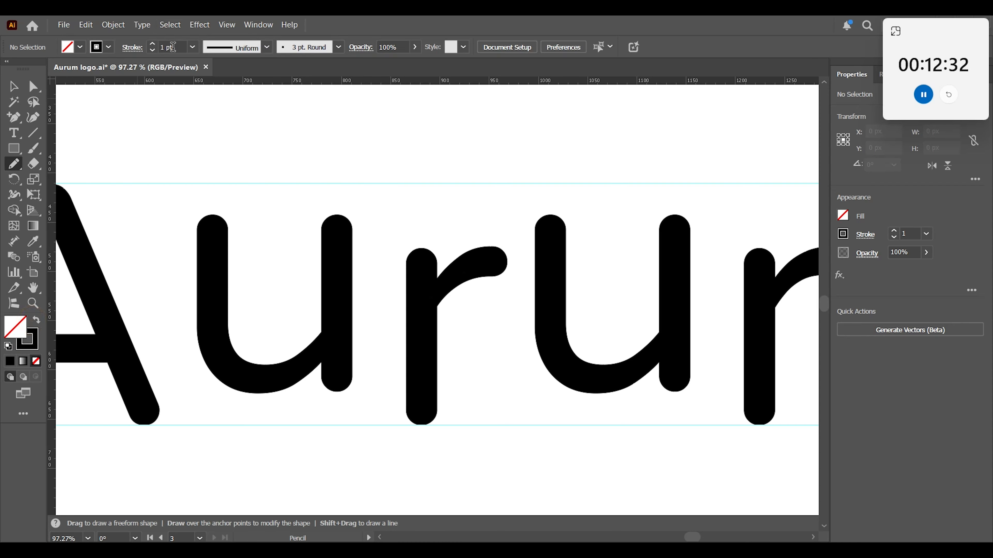
{"action": "left_click", "coordinate": [180, 48]}
{"action": "type", "text": "25"}
{"action": "left_click", "coordinate": [135, 48]}
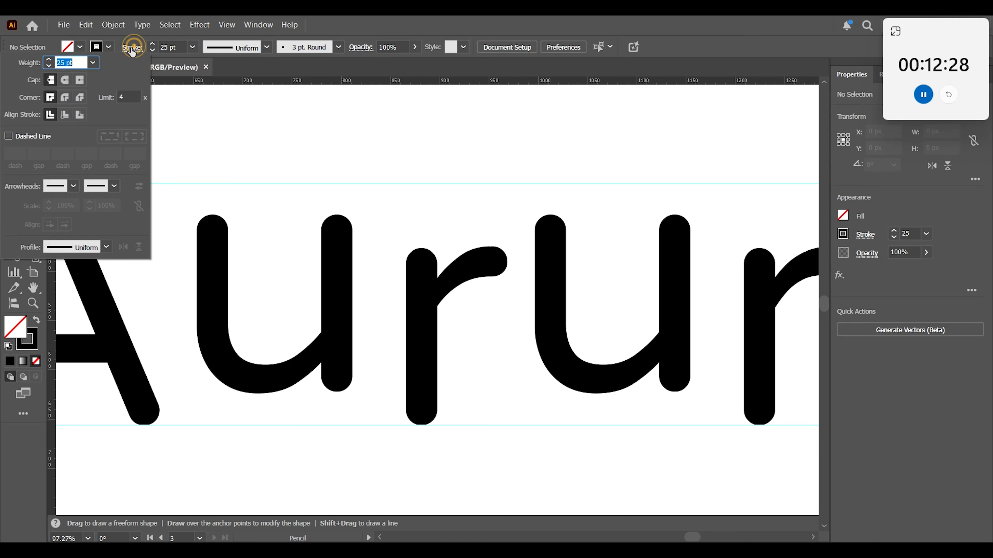
{"action": "left_click", "coordinate": [8, 135]}
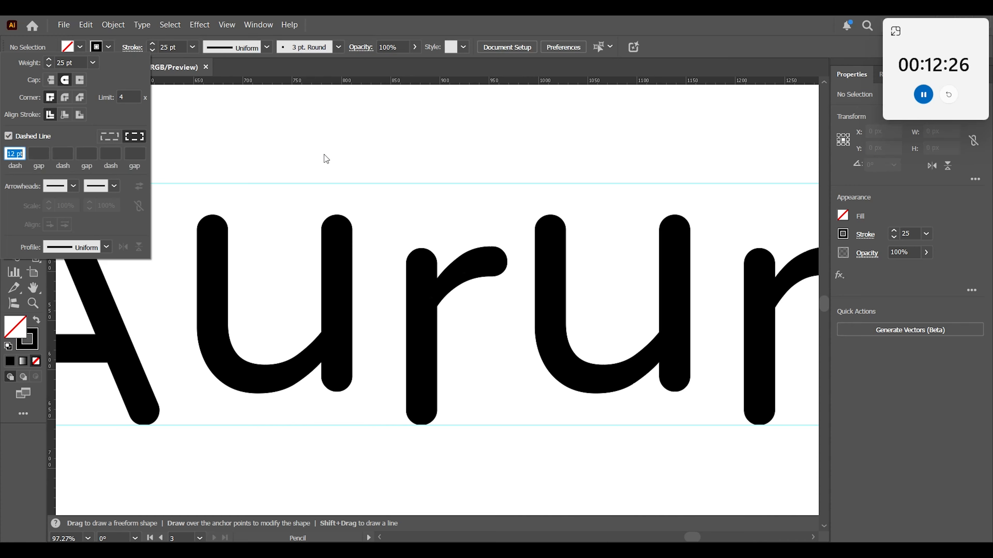
{"action": "left_click", "coordinate": [415, 156]}
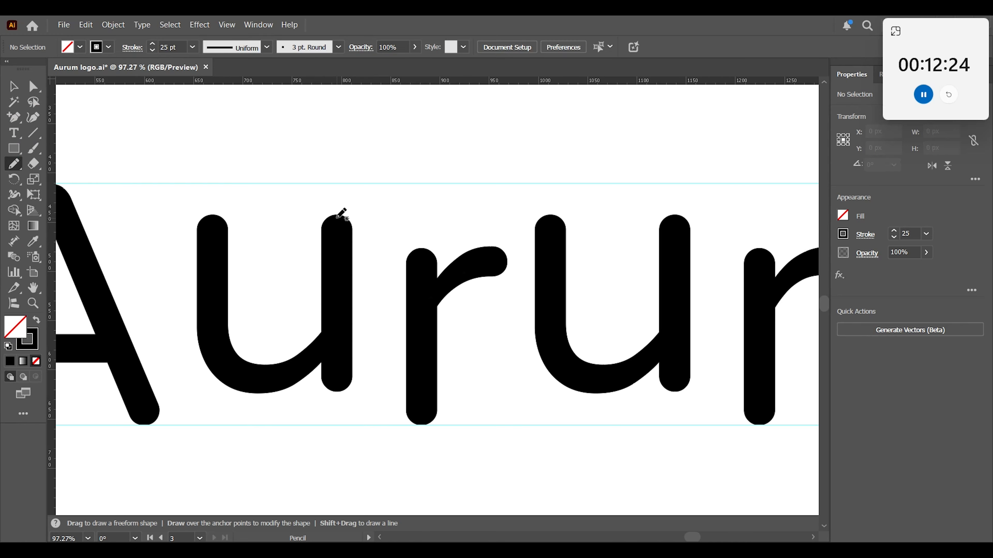
{"action": "mouse_move", "coordinate": [337, 221]}
{"action": "left_mouse_down"}
{"action": "mouse_move", "coordinate": [382, 181]}
{"action": "mouse_move", "coordinate": [453, 173]}
{"action": "left_mouse_up"}
{"action": "mouse_move", "coordinate": [512, 181]}
{"action": "left_mouse_down"}
{"action": "mouse_move", "coordinate": [547, 202]}
{"action": "mouse_move", "coordinate": [556, 224]}
{"action": "left_mouse_up"}
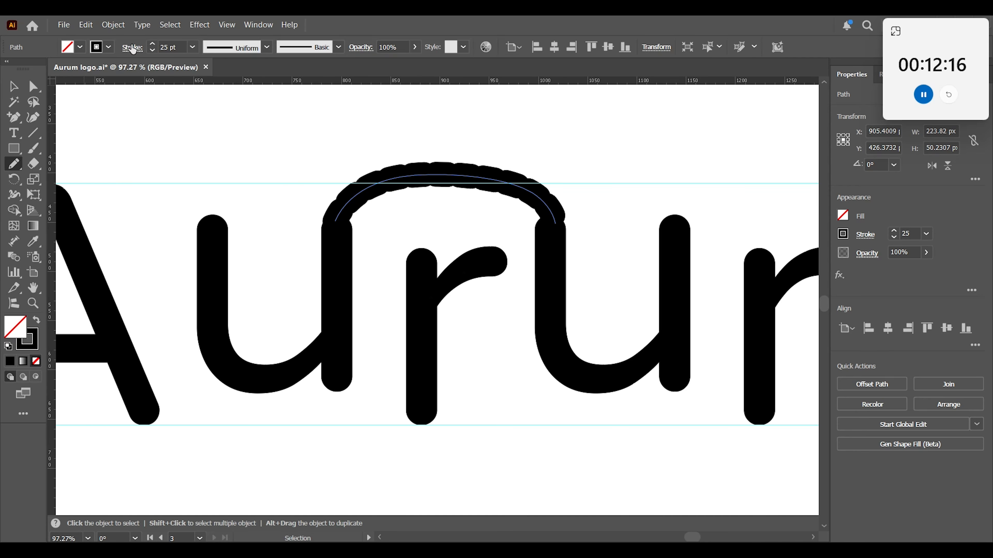
Set the arc's dash to 0 pt and its gap to 25 pt to form a row of round dots.
{"action": "left_click", "coordinate": [132, 48]}
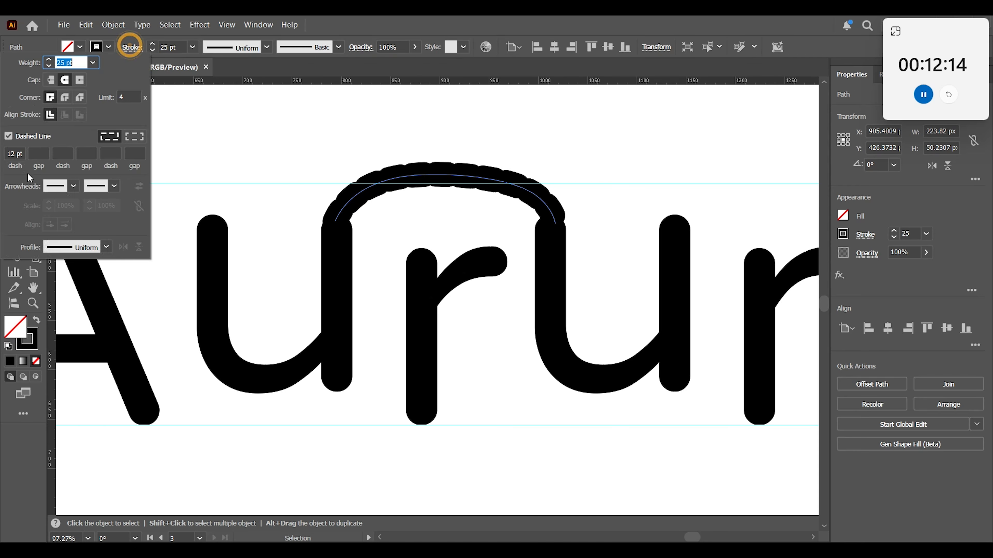
{"action": "left_click_drag", "start_coordinate": [21, 154], "coordinate": [2, 169]}
{"action": "type", "text": "0"}
{"action": "left_click", "coordinate": [35, 153]}
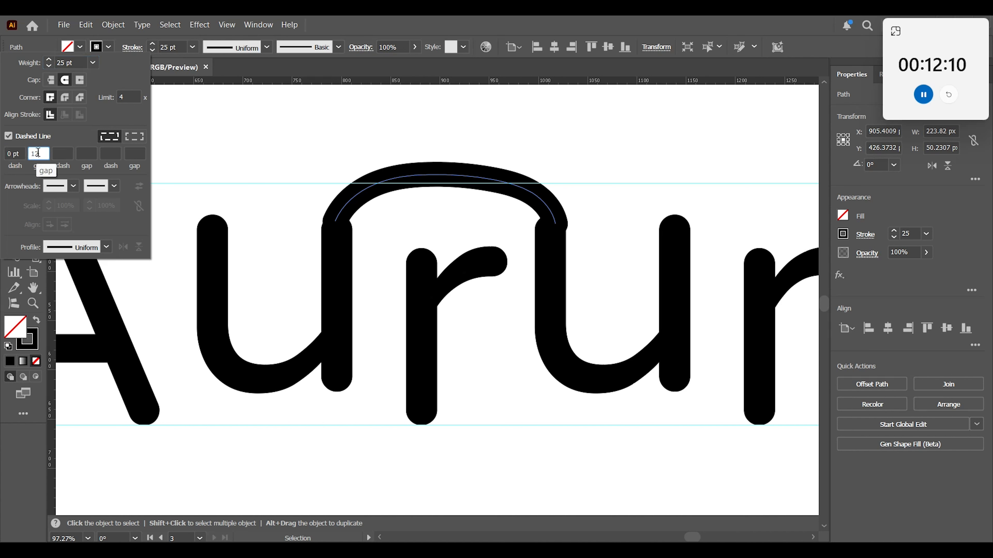
{"action": "left_click", "coordinate": [64, 153]}
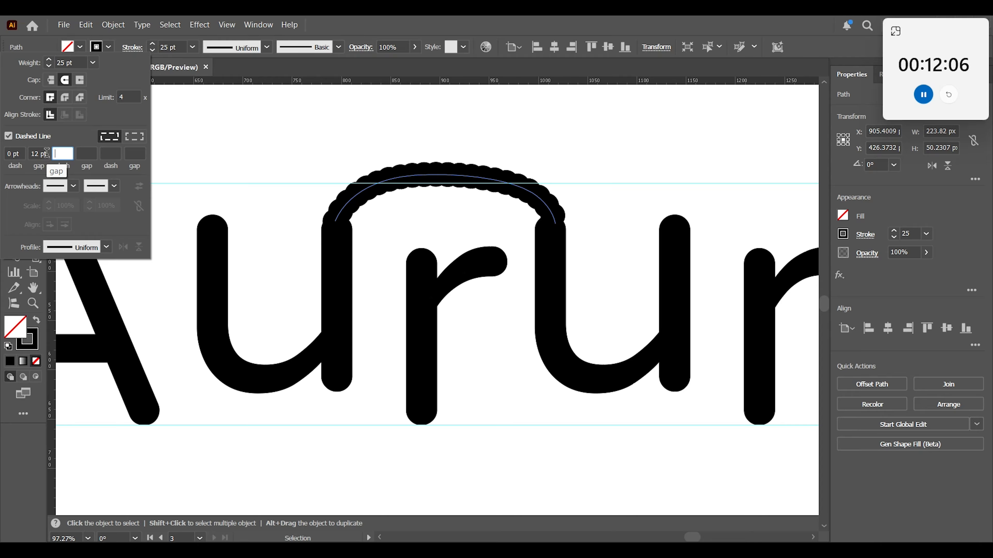
{"action": "left_click", "coordinate": [45, 154]}
{"action": "type", "text": "25"}
{"action": "left_click", "coordinate": [57, 153]}
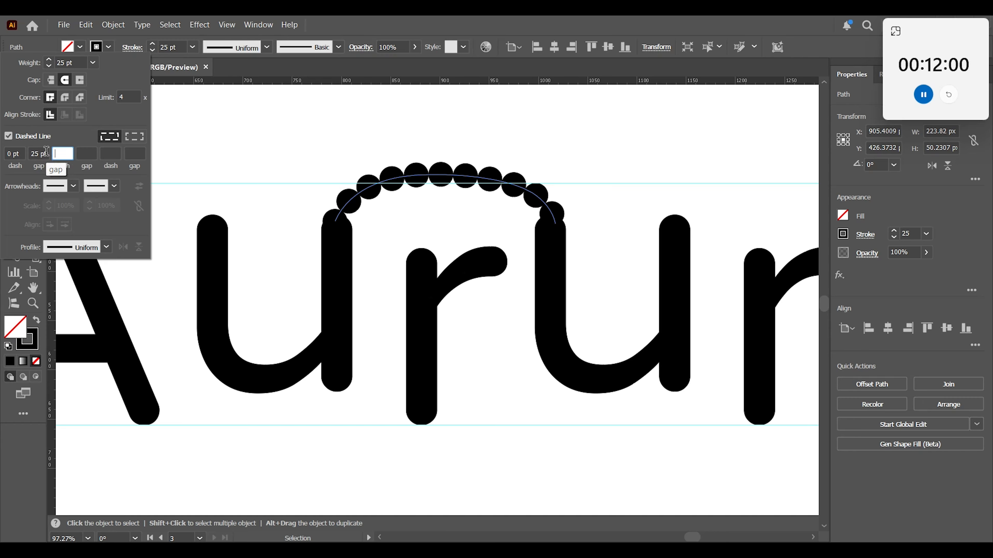
Set the dotted arc's gap to 35 pt and reduce its stroke weight to 18 pt.
{"action": "left_click", "coordinate": [39, 154]}
{"action": "type", "text": "35"}
{"action": "left_click", "coordinate": [69, 153]}
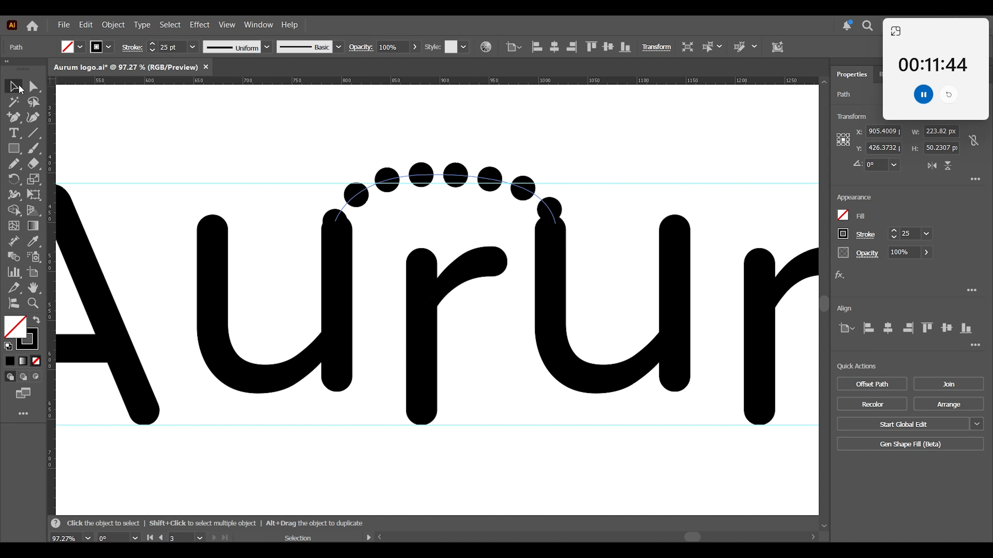
{"action": "left_click", "coordinate": [179, 48]}
{"action": "double_click", "coordinate": [168, 48]}
{"action": "key", "text": "Down"}
{"action": "key", "text": "Down"}
{"action": "key", "text": "Down"}
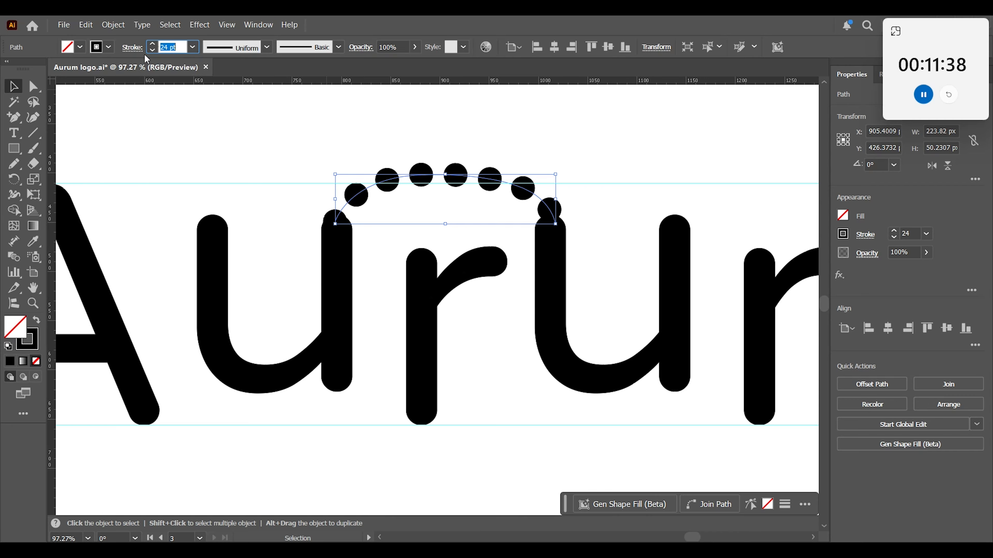
{"action": "key", "text": "Down"}
{"action": "key", "text": "Down"}
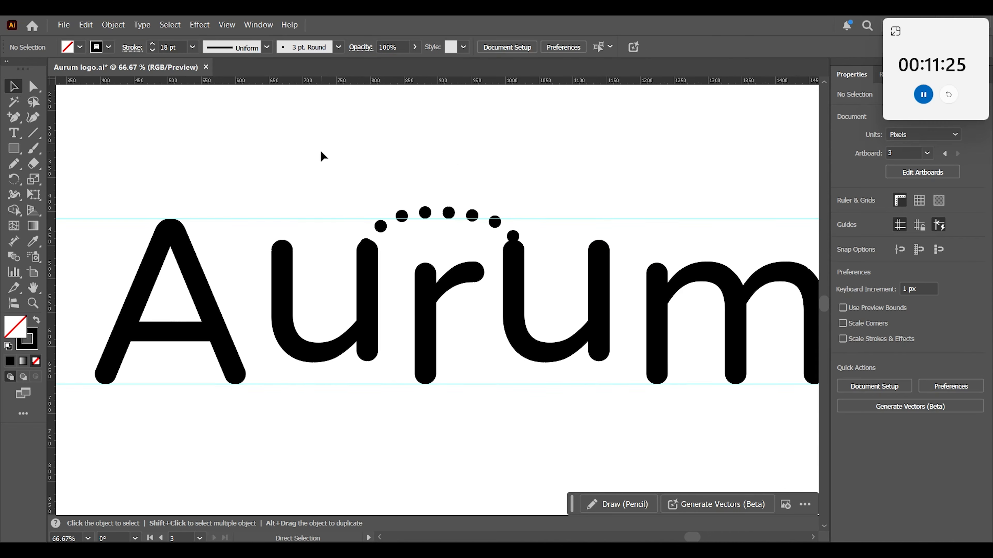
Nudge the dotted arc down 3 px so its left end sits in the top of the first u.
{"action": "left_click", "coordinate": [281, 238]}
{"action": "left_click", "coordinate": [280, 238]}
{"action": "key", "text": "v"}
{"action": "left_click", "coordinate": [328, 215]}
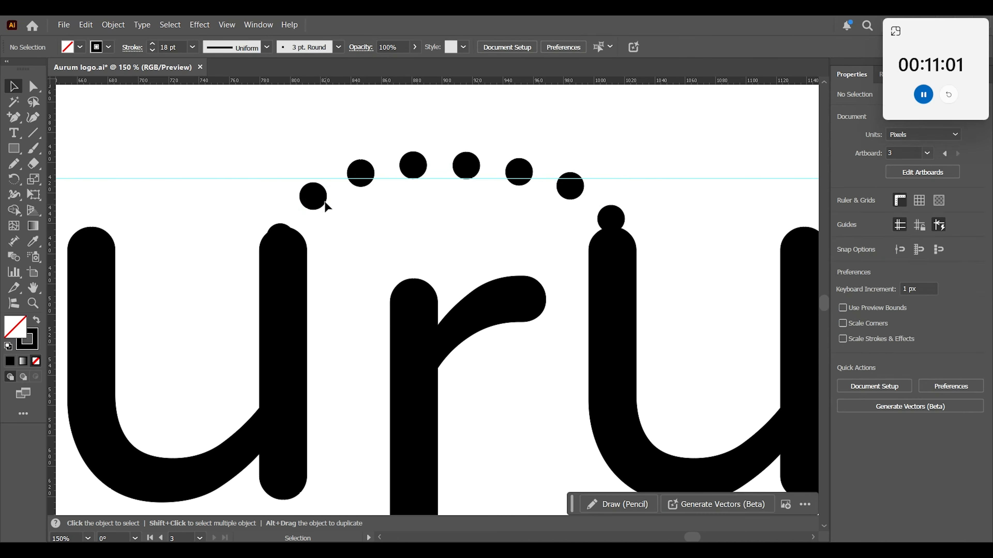
{"action": "left_click", "coordinate": [323, 203]}
{"action": "key", "text": "Down"}
{"action": "key", "text": "Down"}
{"action": "key", "text": "Down"}
{"action": "left_click", "coordinate": [175, 244]}
Set the dotted arc's gap to 30 pt.
{"action": "left_click", "coordinate": [472, 149]}
{"action": "left_click", "coordinate": [598, 199]}
{"action": "left_click", "coordinate": [132, 47]}
{"action": "double_click", "coordinate": [38, 156]}
{"action": "type", "text": "30"}
{"action": "left_click", "coordinate": [63, 155]}
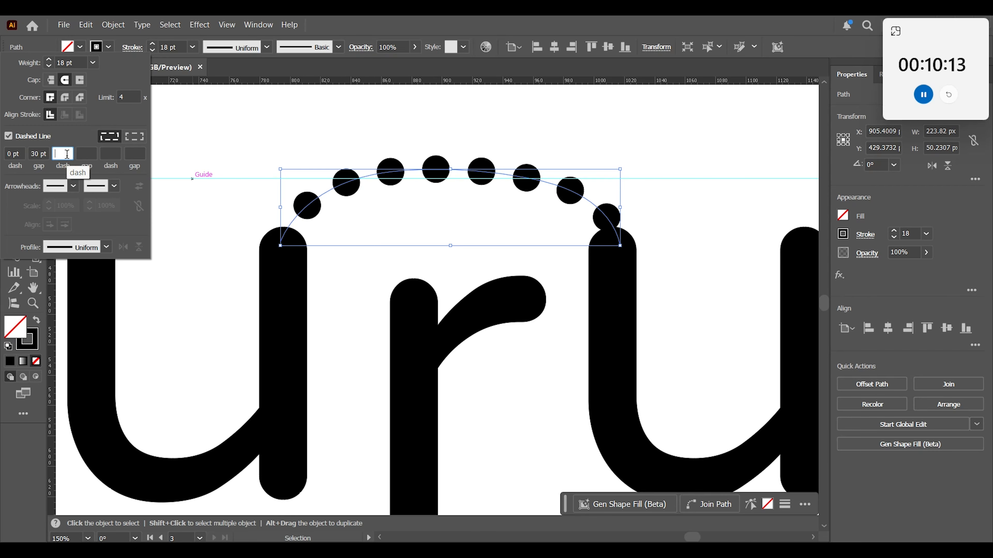
Remove the upper guide and stretch the dotted arc upward into a taller arch with larger dots.
{"action": "left_click", "coordinate": [221, 168]}
{"action": "left_click", "coordinate": [310, 208]}
{"action": "left_click_drag", "start_coordinate": [463, 131], "coordinate": [420, 172]}
{"action": "key", "text": "ctrl+;"}
{"action": "left_click_drag", "start_coordinate": [523, 127], "coordinate": [433, 125]}
{"action": "left_click", "coordinate": [435, 170]}
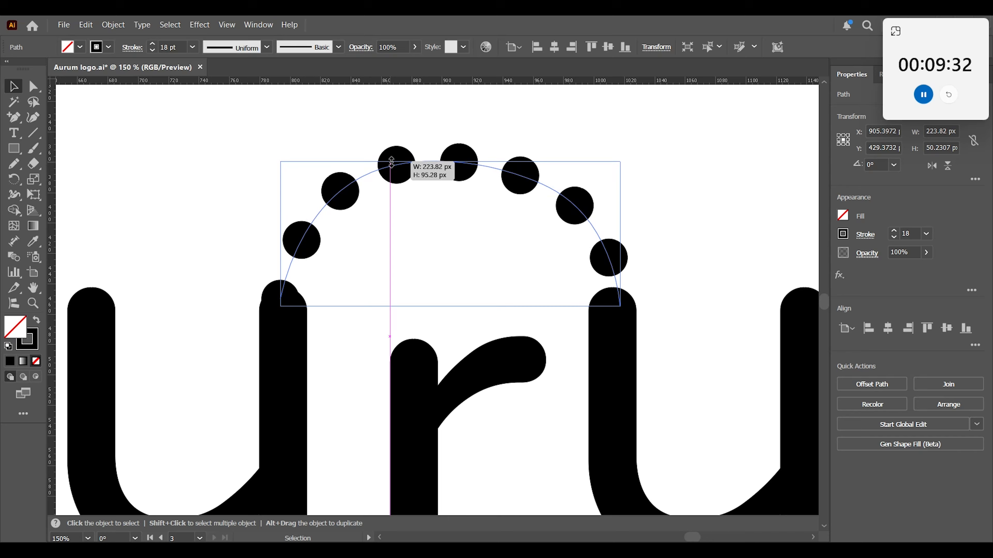
{"action": "left_click_drag", "start_coordinate": [390, 162], "coordinate": [391, 162]}
{"action": "left_click", "coordinate": [684, 164]}
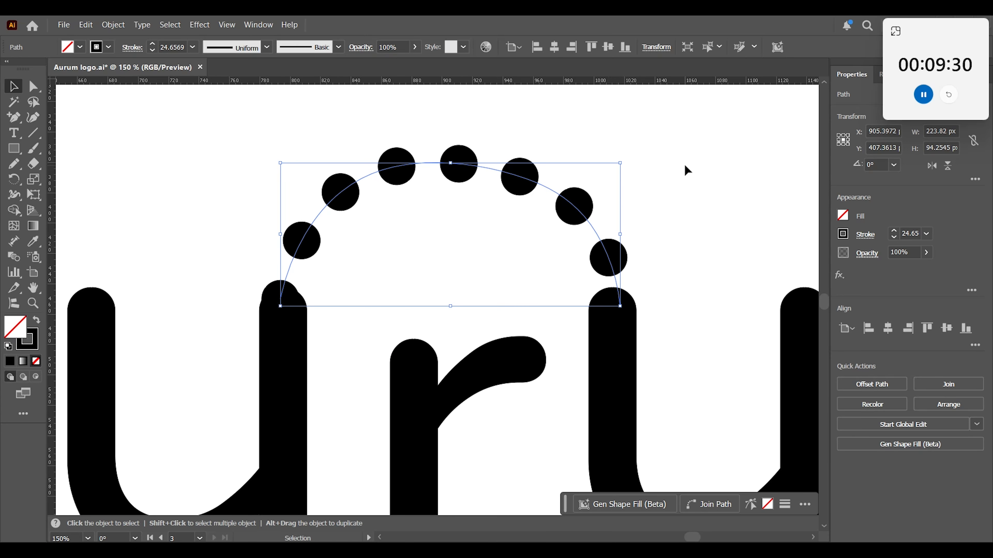
Lower the arc's left end into the stem top of the first u, leaving the arc about 97 px tall.
{"action": "left_click", "coordinate": [673, 200]}
{"action": "key", "text": "a"}
{"action": "key", "text": "ctrl+minus"}
{"action": "key", "text": "ctrl+minus"}
{"action": "key", "text": "ctrl+minus"}
{"action": "key", "text": "v"}
{"action": "left_click", "coordinate": [381, 297]}
{"action": "left_click", "coordinate": [396, 212]}
{"action": "key", "text": "ctrl+plus"}
{"action": "key", "text": "ctrl+plus"}
{"action": "left_click_drag", "start_coordinate": [333, 231], "coordinate": [361, 271]}
{"action": "key", "text": "a"}
{"action": "left_click_drag", "start_coordinate": [331, 302], "coordinate": [332, 305]}
{"action": "left_click", "coordinate": [390, 154]}
{"action": "key", "text": "ctrl+minus"}
{"action": "key", "text": "ctrl+minus"}
{"action": "key", "text": "ctrl+minus"}
{"action": "key", "text": "ctrl+minus"}
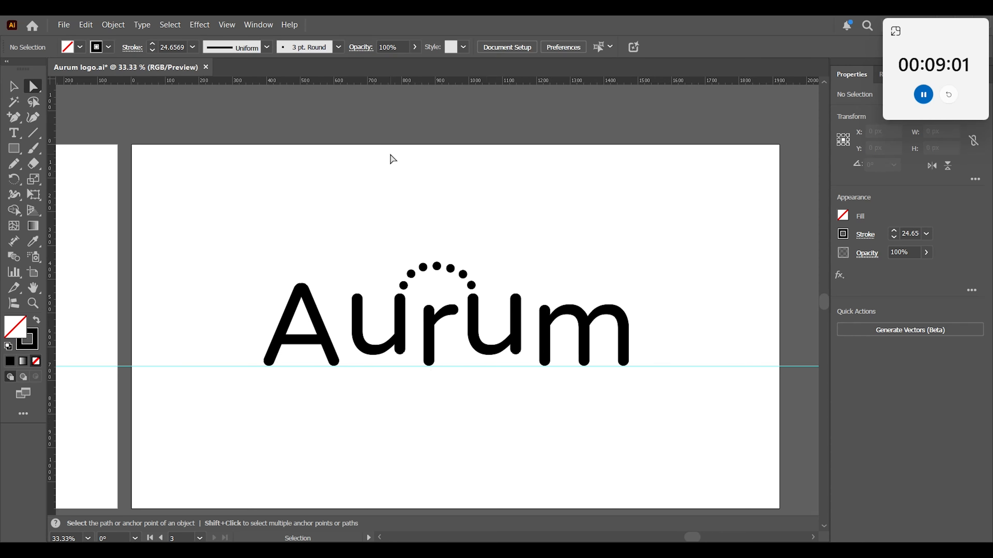
Delete the baseline guide below the wordmark.
{"action": "key", "text": "v"}
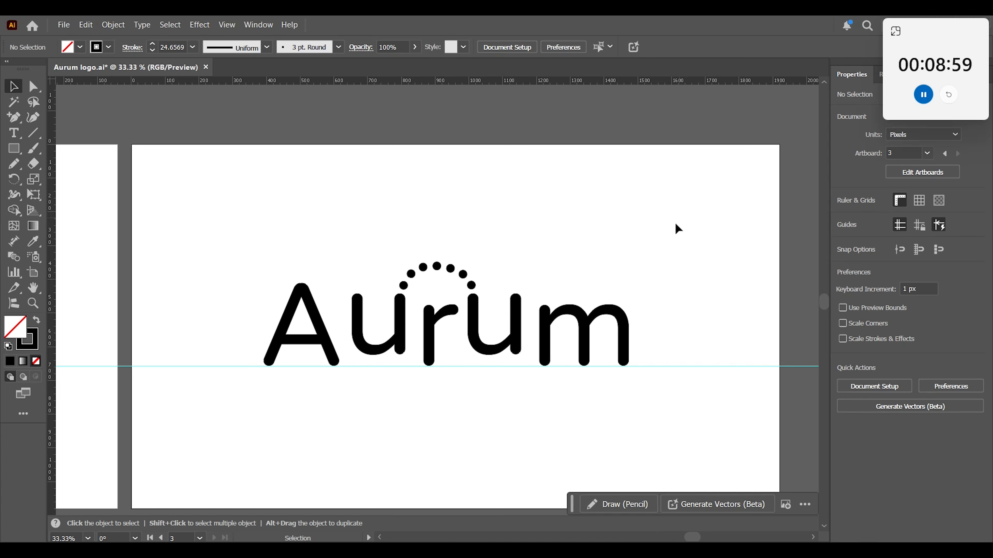
{"action": "left_click_drag", "start_coordinate": [750, 316], "coordinate": [678, 417]}
{"action": "key", "text": "Delete"}
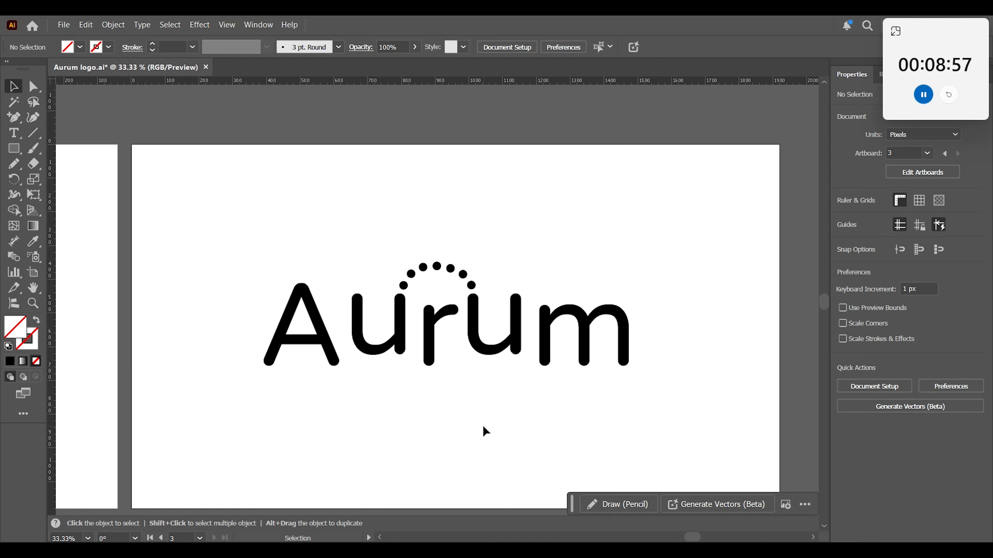
Expand the dotted arc's fill and stroke into filled dot shapes.
{"action": "left_click_drag", "start_coordinate": [213, 210], "coordinate": [697, 418]}
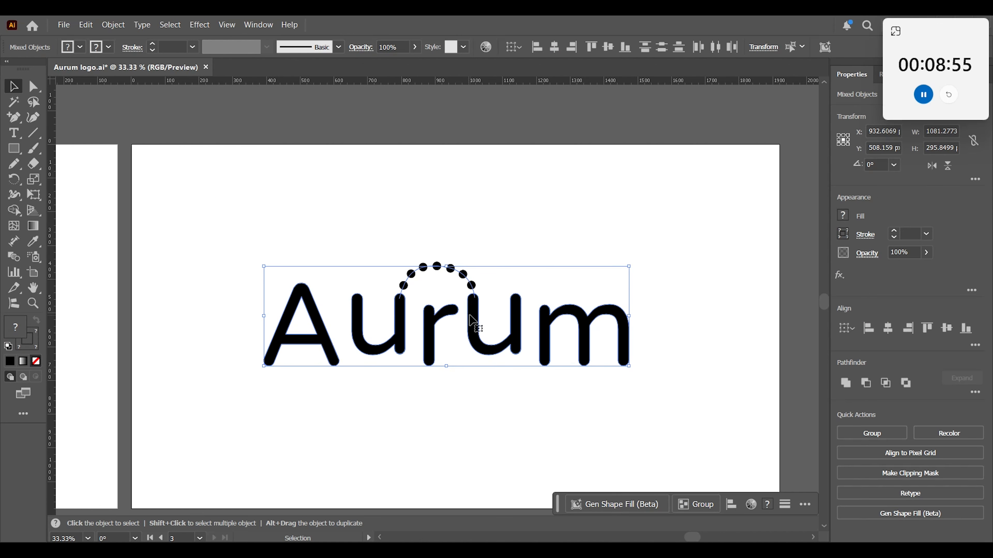
{"action": "left_click_drag", "start_coordinate": [440, 222], "coordinate": [391, 269]}
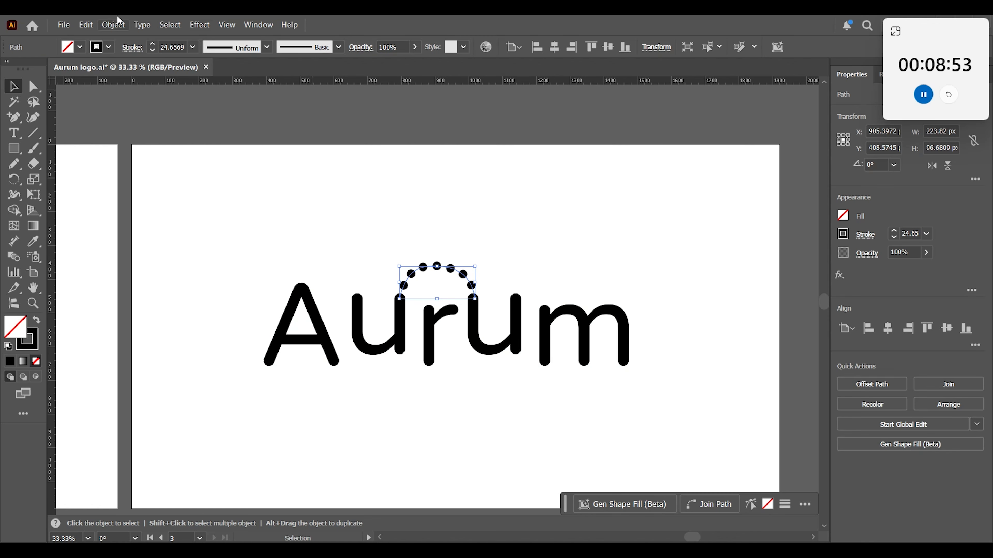
{"action": "left_click", "coordinate": [117, 28]}
{"action": "left_click", "coordinate": [132, 206]}
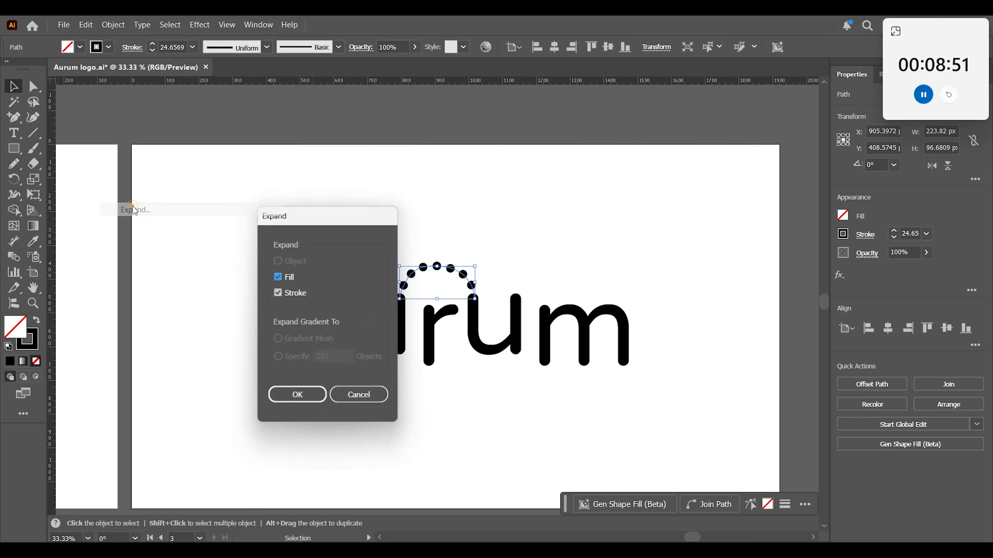
{"action": "left_click", "coordinate": [289, 396]}
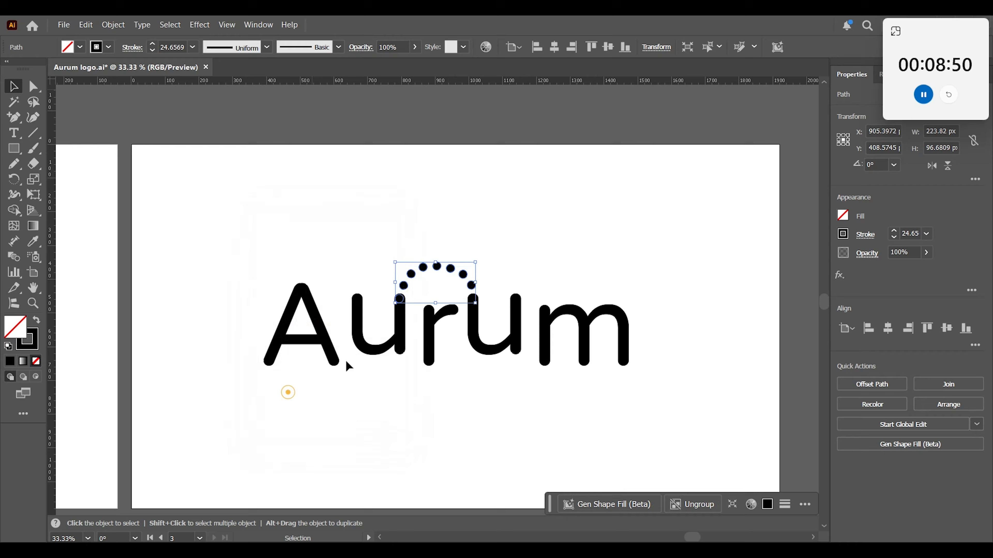
{"action": "left_click", "coordinate": [563, 194]}
{"action": "left_click", "coordinate": [392, 229]}
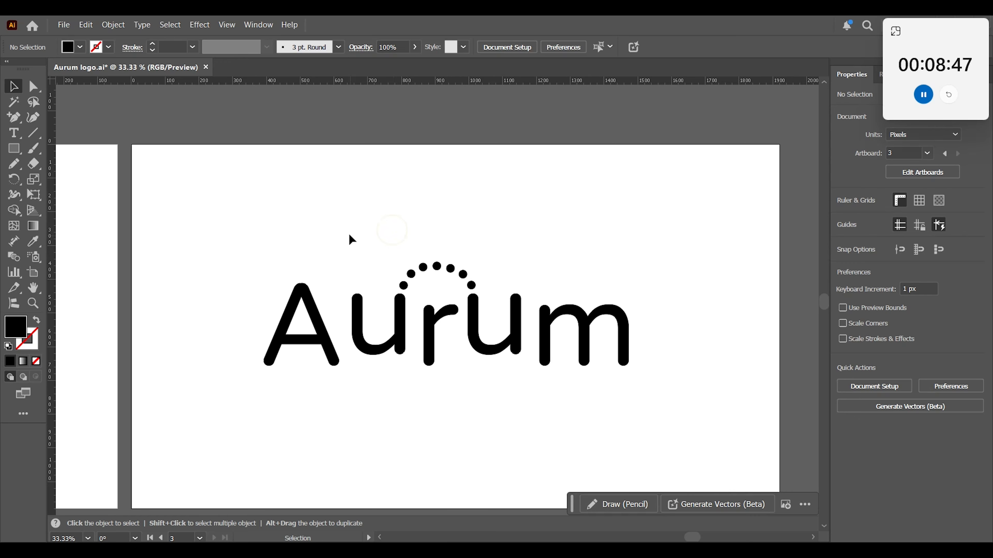
Combine the expanded dots with the two u letters into one object.
{"action": "left_click_drag", "start_coordinate": [354, 258], "coordinate": [404, 374]}
{"action": "left_click_drag", "start_coordinate": [521, 272], "coordinate": [498, 370]}
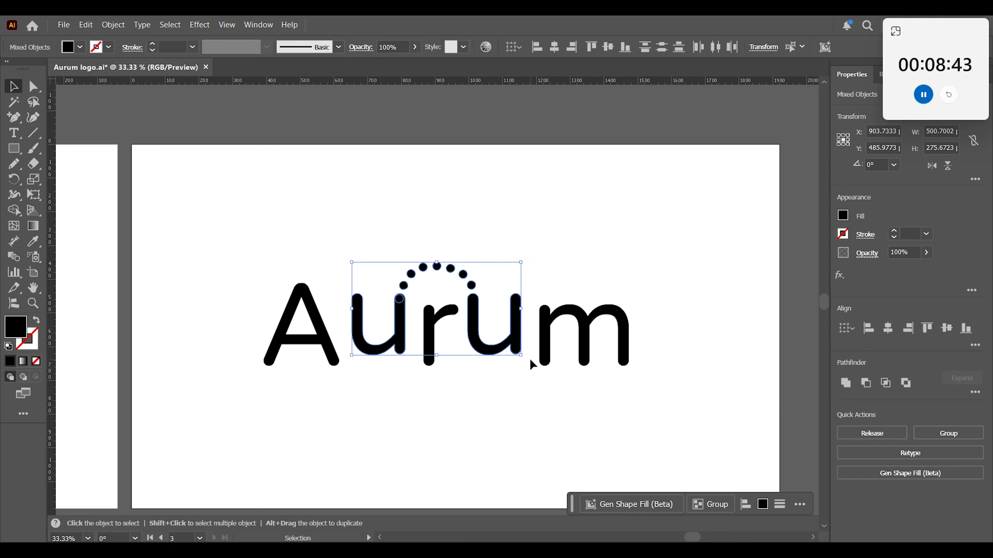
{"action": "left_click", "coordinate": [466, 364]}
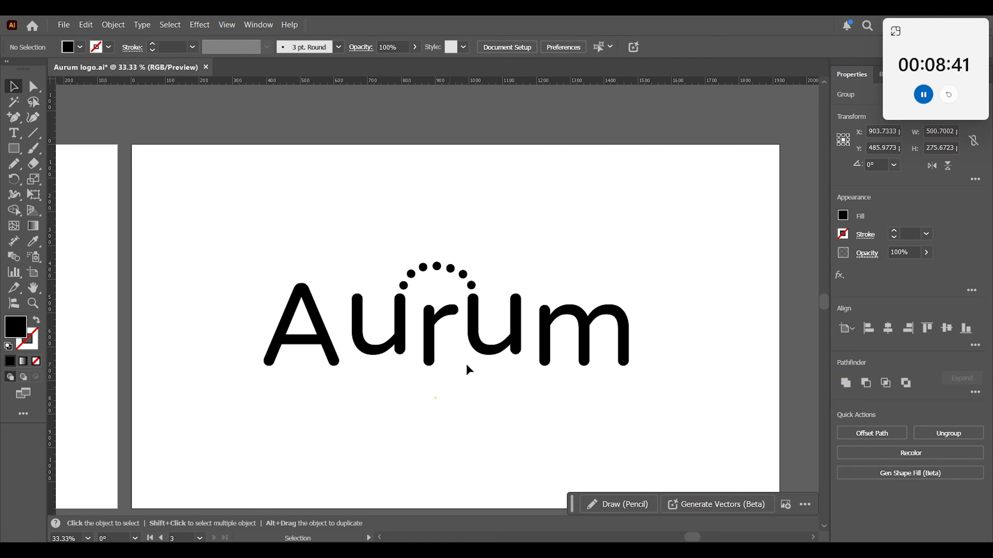
{"action": "left_click_drag", "start_coordinate": [475, 318], "coordinate": [497, 220]}
{"action": "key", "text": "a"}
{"action": "key", "text": "ctrl+z"}
{"action": "key", "text": "v"}
{"action": "left_click", "coordinate": [507, 414]}
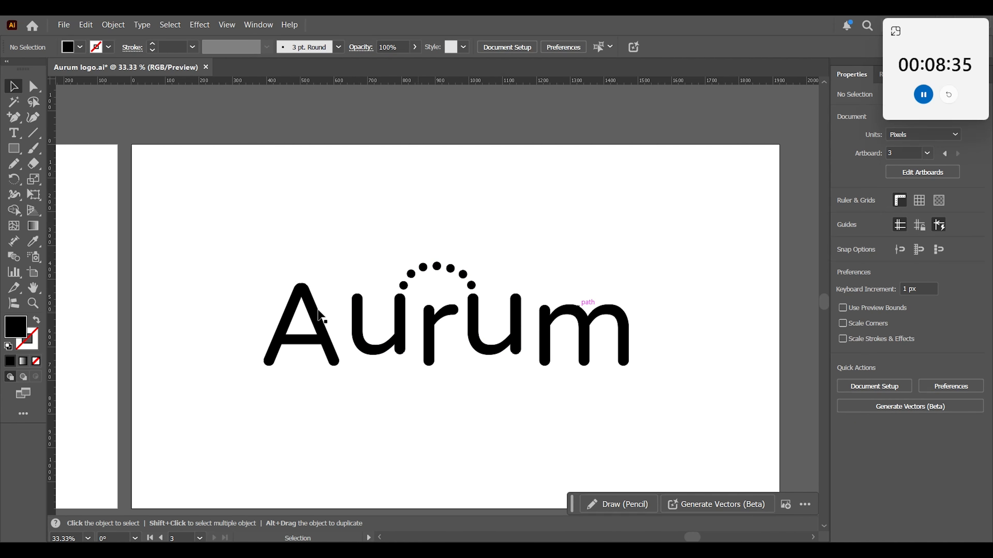
Scale the whole wordmark down proportionally about its center and move it slightly lower on the artboard.
{"action": "left_click_drag", "start_coordinate": [227, 222], "coordinate": [734, 442]}
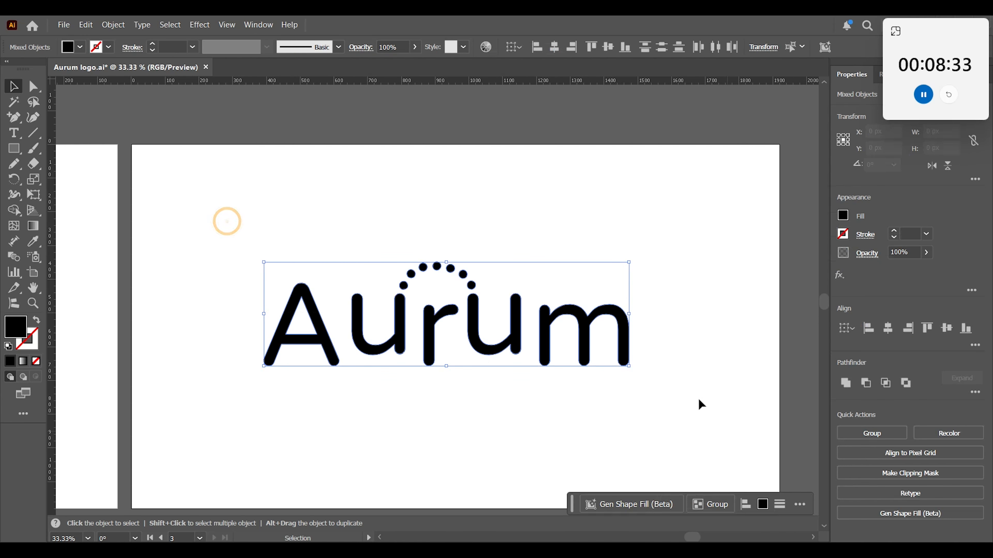
{"action": "left_click_drag", "start_coordinate": [629, 262], "coordinate": [607, 273]}
{"action": "left_click", "coordinate": [560, 412]}
{"action": "left_click_drag", "start_coordinate": [251, 221], "coordinate": [700, 427]}
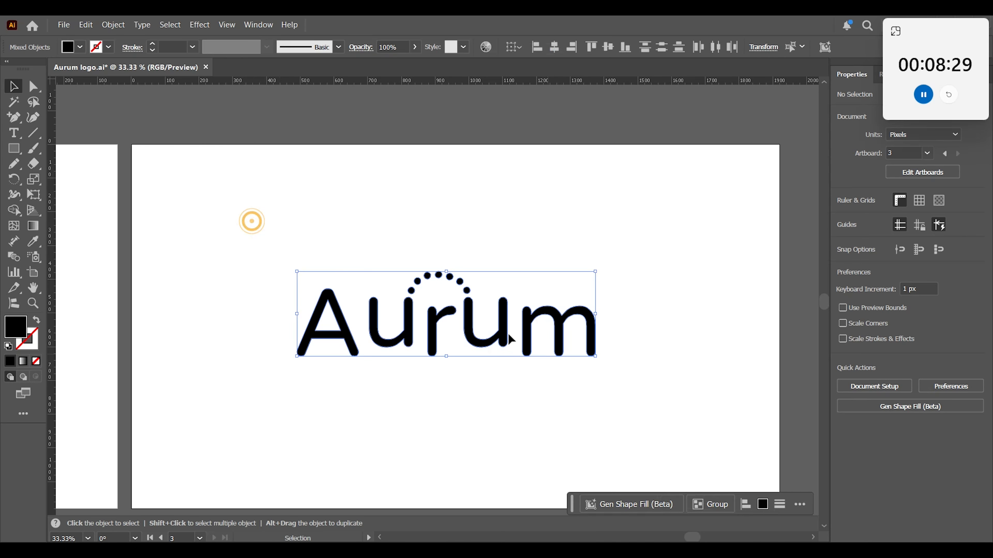
{"action": "left_click_drag", "start_coordinate": [502, 337], "coordinate": [501, 359]}
{"action": "left_click", "coordinate": [501, 431]}
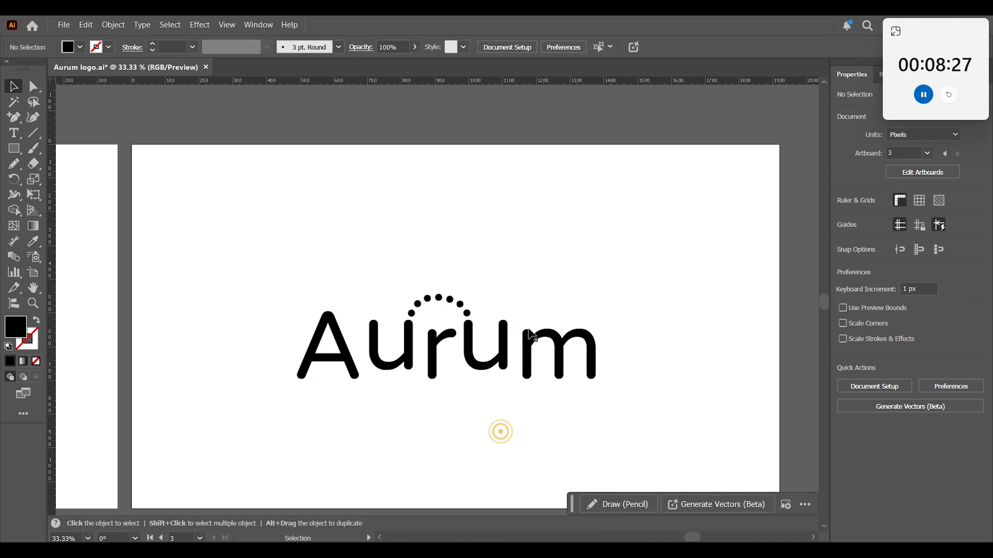
Set up the Pencil tool with no fill and a 25 pt black stroke with round caps.
{"action": "key", "text": "z"}
{"action": "double_click", "coordinate": [429, 308]}
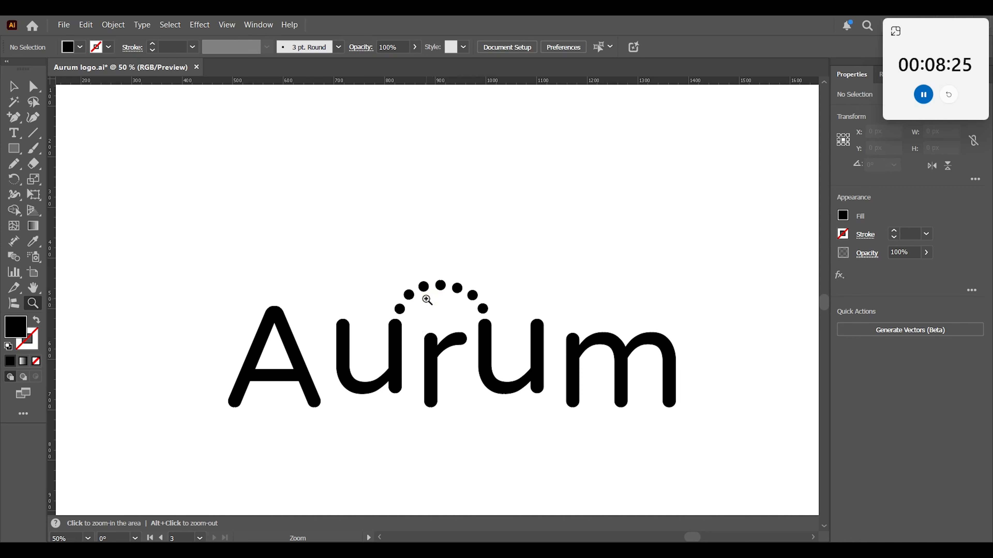
{"action": "key", "text": "v"}
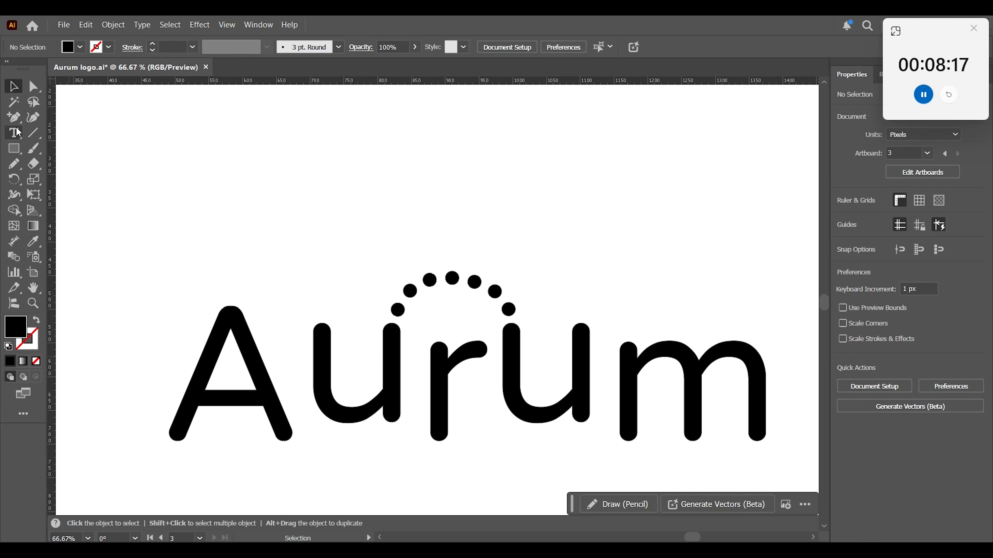
{"action": "left_click", "coordinate": [13, 164]}
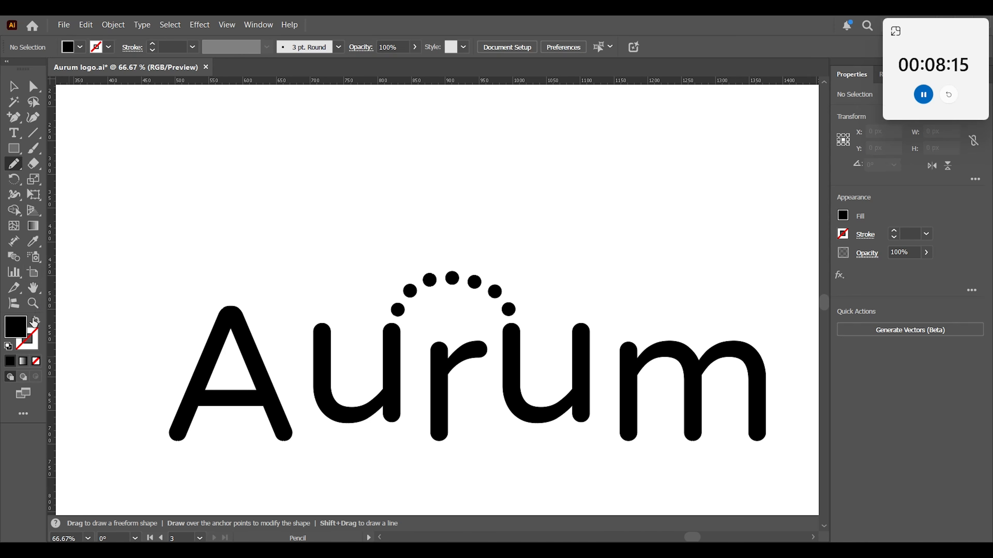
{"action": "left_click", "coordinate": [37, 320]}
{"action": "double_click", "coordinate": [166, 43]}
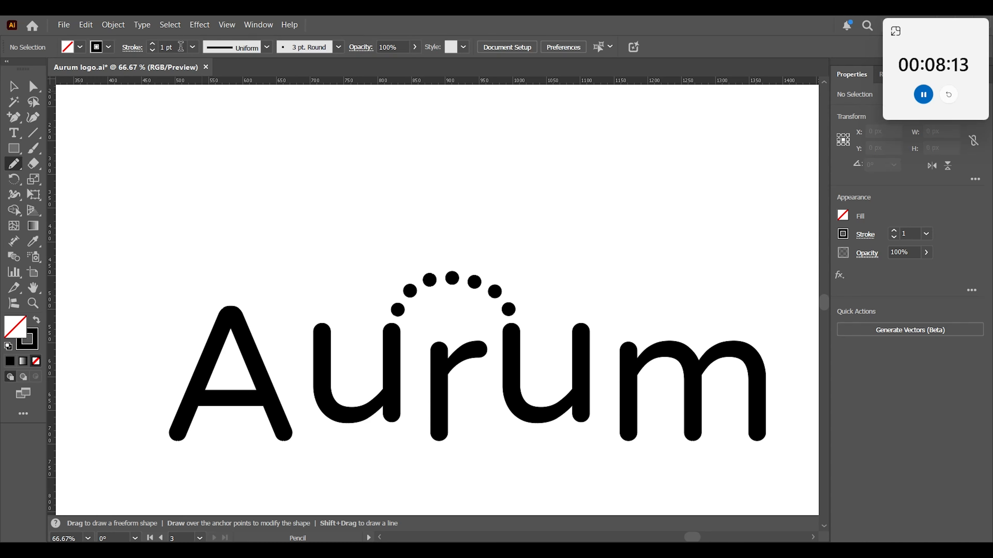
{"action": "type", "text": "25"}
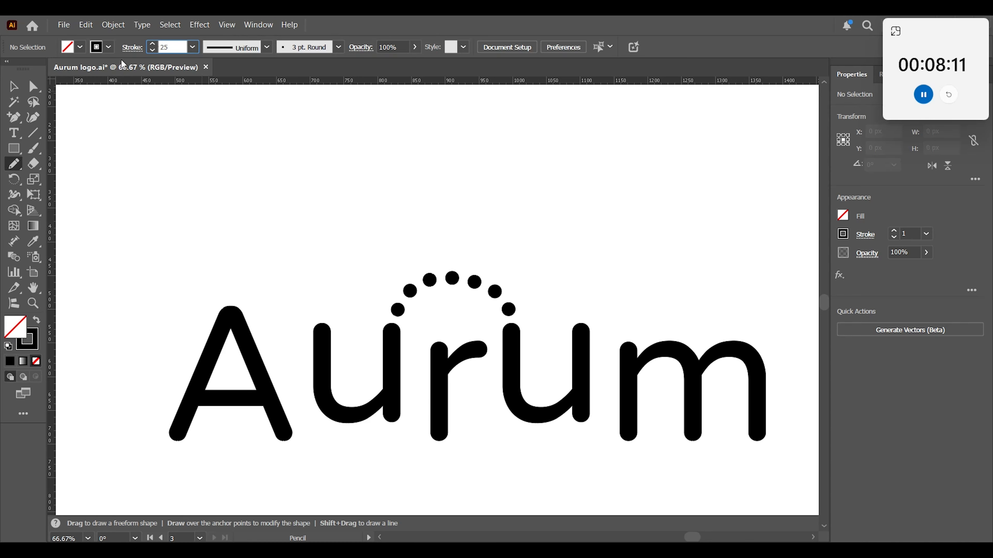
{"action": "left_click", "coordinate": [134, 48]}
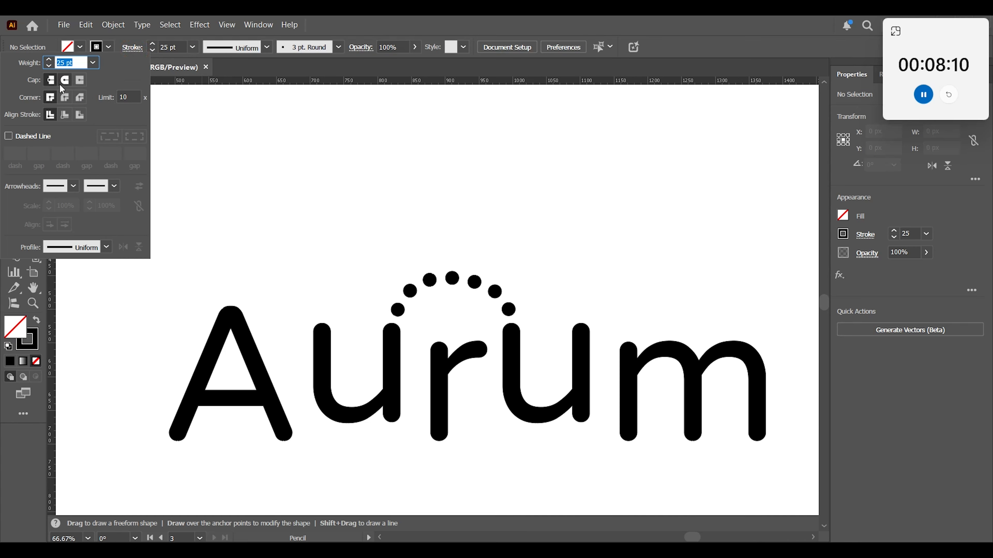
{"action": "left_click", "coordinate": [66, 81]}
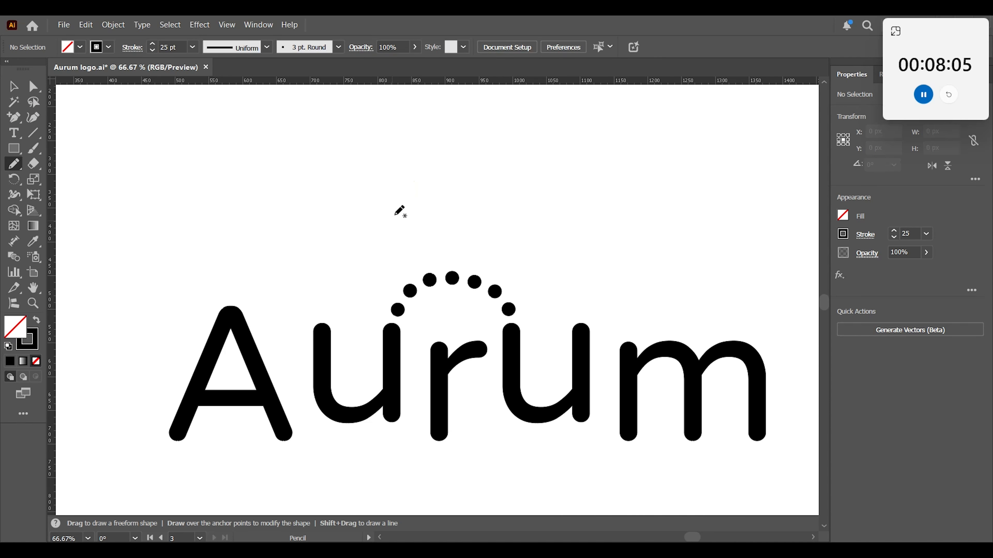
Draw three looped A-shaped Pencil marks side by side above the wordmark, the middle one about 207 by 126 px.
{"action": "mouse_move", "coordinate": [391, 215]}
{"action": "left_mouse_down"}
{"action": "mouse_move", "coordinate": [396, 228]}
{"action": "mouse_move", "coordinate": [460, 159]}
{"action": "mouse_move", "coordinate": [507, 178]}
{"action": "mouse_move", "coordinate": [433, 209]}
{"action": "mouse_move", "coordinate": [394, 211]}
{"action": "left_mouse_up"}
{"action": "mouse_move", "coordinate": [646, 222]}
{"action": "left_mouse_down"}
{"action": "mouse_move", "coordinate": [677, 127]}
{"action": "mouse_move", "coordinate": [724, 209]}
{"action": "mouse_move", "coordinate": [741, 186]}
{"action": "left_mouse_up"}
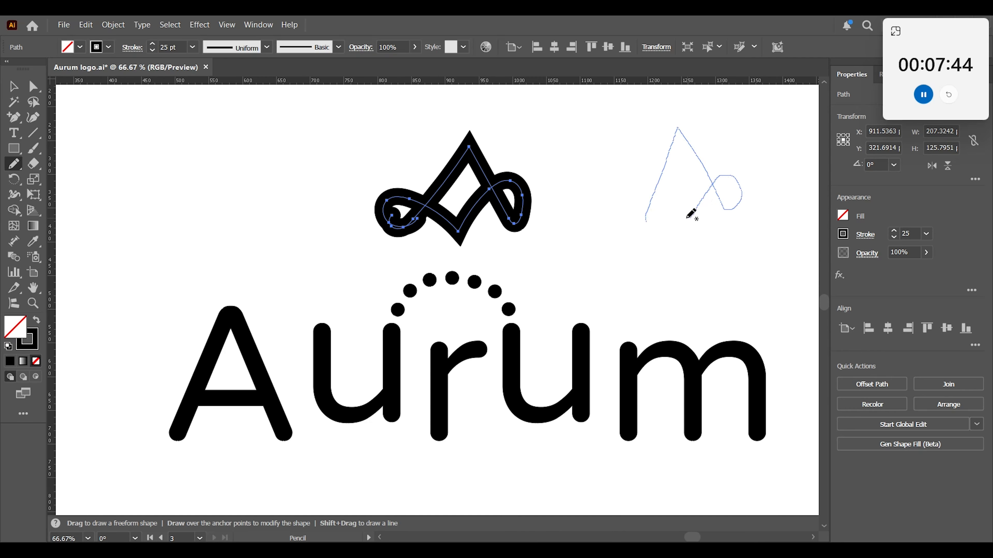
{"action": "left_click_drag", "start_coordinate": [625, 214], "coordinate": [621, 207]}
{"action": "mouse_move", "coordinate": [184, 221]}
{"action": "left_mouse_down"}
{"action": "mouse_move", "coordinate": [228, 117]}
{"action": "mouse_move", "coordinate": [274, 204]}
{"action": "mouse_move", "coordinate": [267, 166]}
{"action": "mouse_move", "coordinate": [243, 210]}
{"action": "mouse_move", "coordinate": [222, 219]}
{"action": "mouse_move", "coordinate": [159, 186]}
{"action": "mouse_move", "coordinate": [176, 219]}
{"action": "left_mouse_up"}
{"action": "key", "text": "v"}
{"action": "left_click", "coordinate": [103, 254]}
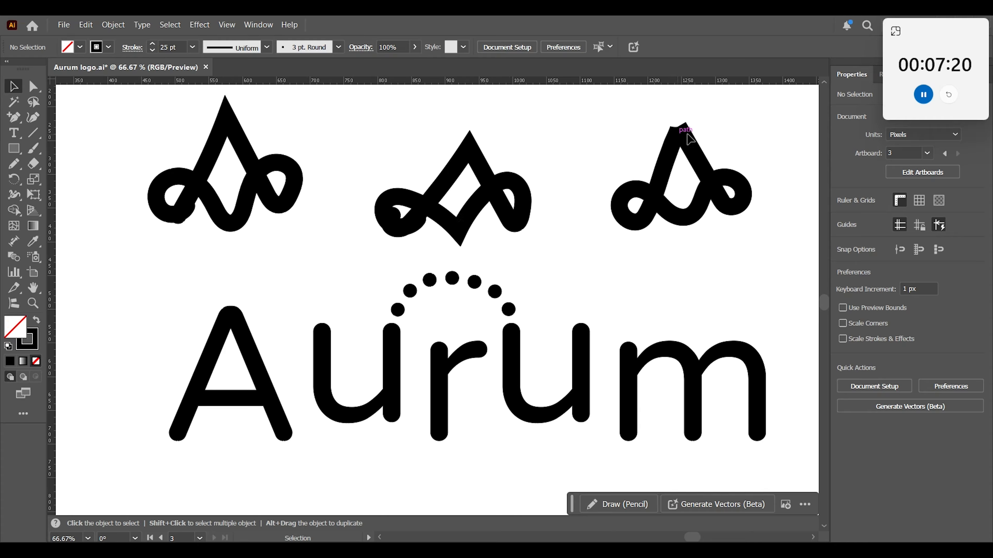
Round the apex corner of the rightmost looped A mark.
{"action": "left_click", "coordinate": [700, 146]}
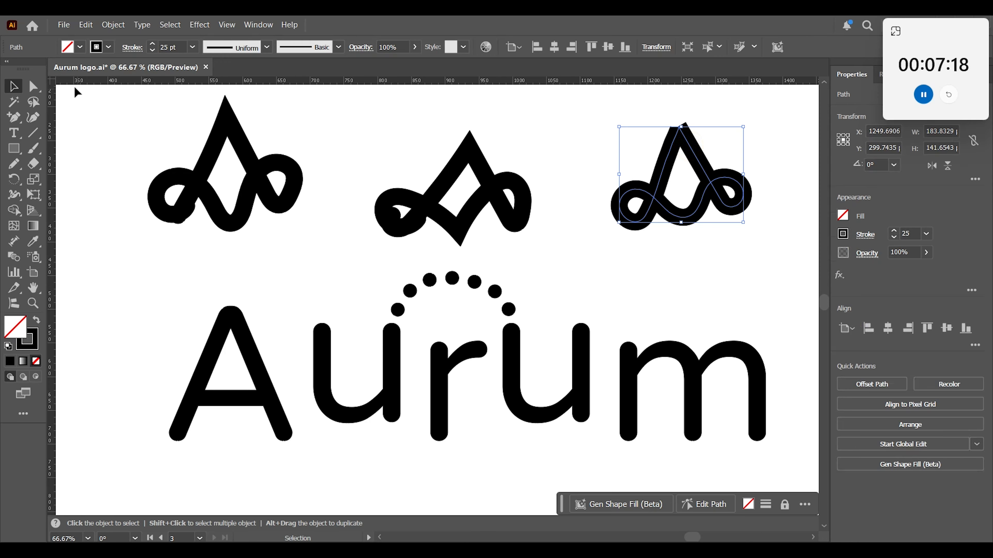
{"action": "left_click", "coordinate": [35, 86]}
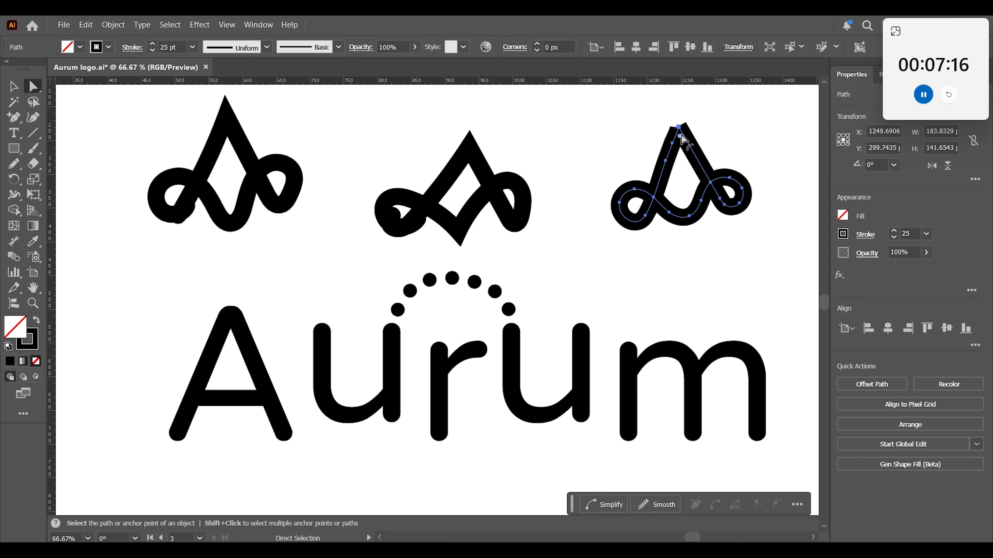
{"action": "left_click_drag", "start_coordinate": [681, 137], "coordinate": [685, 136]}
{"action": "left_click", "coordinate": [13, 86]}
{"action": "left_click", "coordinate": [610, 126]}
Delete the other two looped marks and move the remaining one toward the middle above the wordmark.
{"action": "left_click_drag", "start_coordinate": [394, 222], "coordinate": [153, 93]}
{"action": "key", "text": "Delete"}
{"action": "left_click_drag", "start_coordinate": [726, 221], "coordinate": [459, 221]}
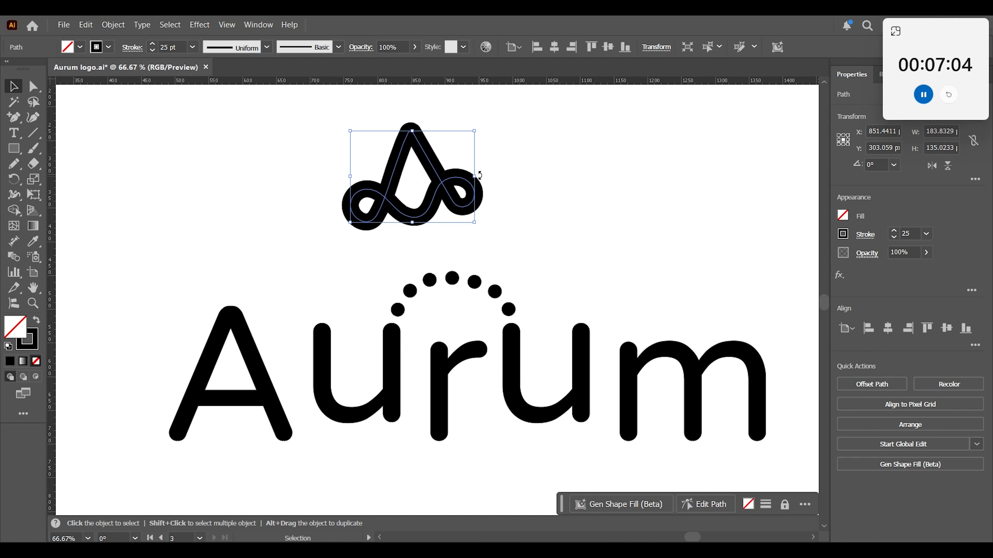
Narrow the looped A mark to about 143 px wide, keeping its height.
{"action": "left_click_drag", "start_coordinate": [473, 184], "coordinate": [448, 196]}
{"action": "left_click", "coordinate": [512, 204]}
{"action": "left_click_drag", "start_coordinate": [325, 135], "coordinate": [450, 207]}
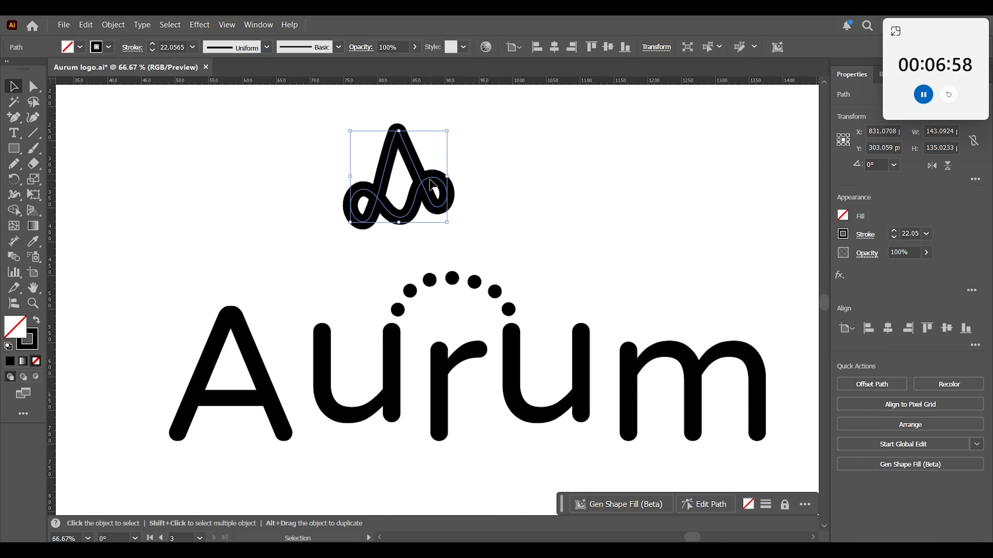
Move the looped A mark above the dotted arch and rotate it slightly clockwise to 356.6°.
{"action": "left_click_drag", "start_coordinate": [465, 188], "coordinate": [470, 189]}
{"action": "left_click", "coordinate": [488, 145]}
{"action": "left_click_drag", "start_coordinate": [498, 138], "coordinate": [347, 241]}
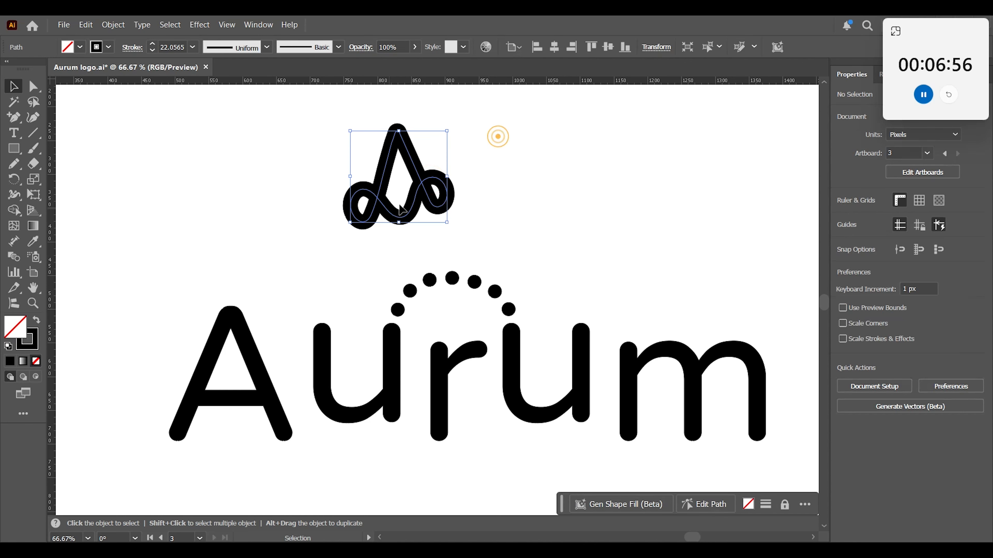
{"action": "left_click_drag", "start_coordinate": [444, 209], "coordinate": [482, 219]}
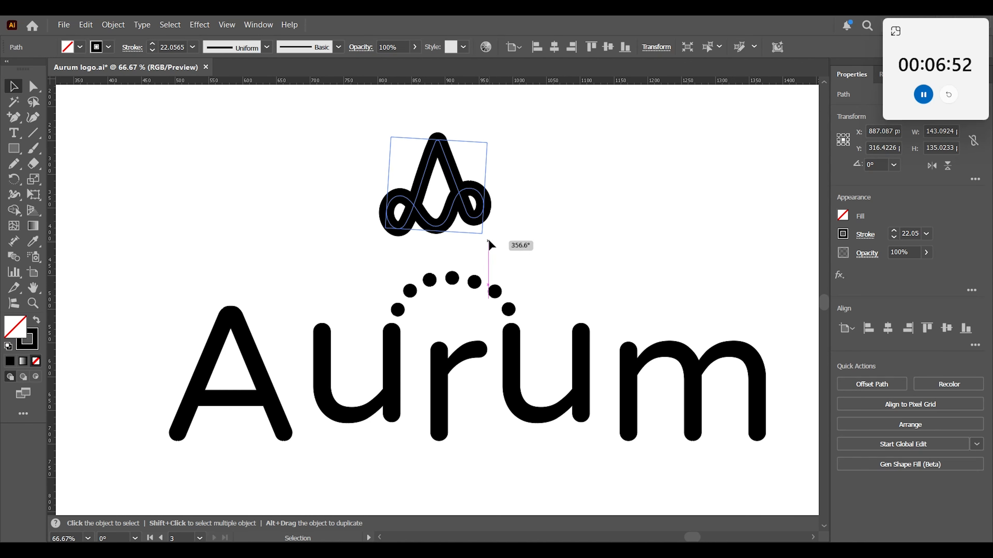
{"action": "left_click", "coordinate": [544, 244]}
Place a horizontal guide just beneath the looped A mark's lowest loop, at about Y 392 px.
{"action": "key", "text": "z"}
{"action": "left_click", "coordinate": [598, 231]}
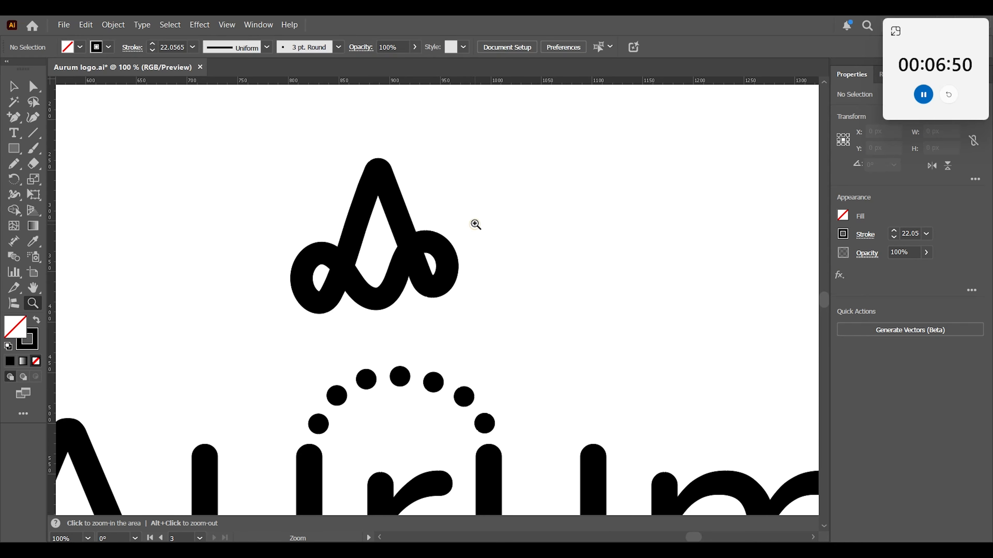
{"action": "left_click", "coordinate": [417, 274]}
{"action": "key", "text": "v"}
{"action": "left_click_drag", "start_coordinate": [369, 80], "coordinate": [367, 356]}
{"action": "key", "text": "z"}
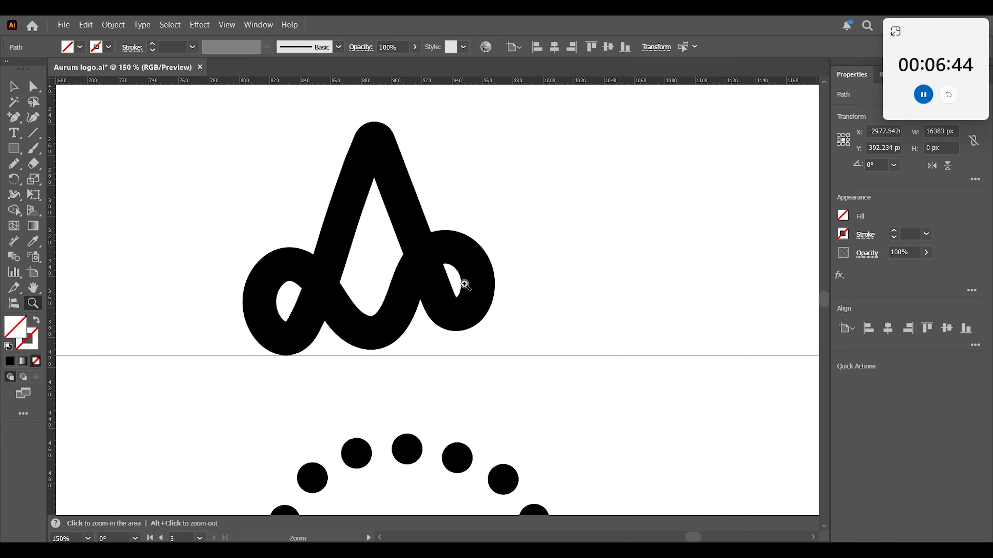
Shift the looped A mark horizontally to the left to leave free drawing space beside it.
{"action": "left_click", "coordinate": [15, 87]}
{"action": "mouse_move", "coordinate": [292, 143]}
{"action": "left_mouse_down"}
{"action": "mouse_move", "coordinate": [331, 199]}
{"action": "mouse_move", "coordinate": [363, 219]}
{"action": "left_mouse_up"}
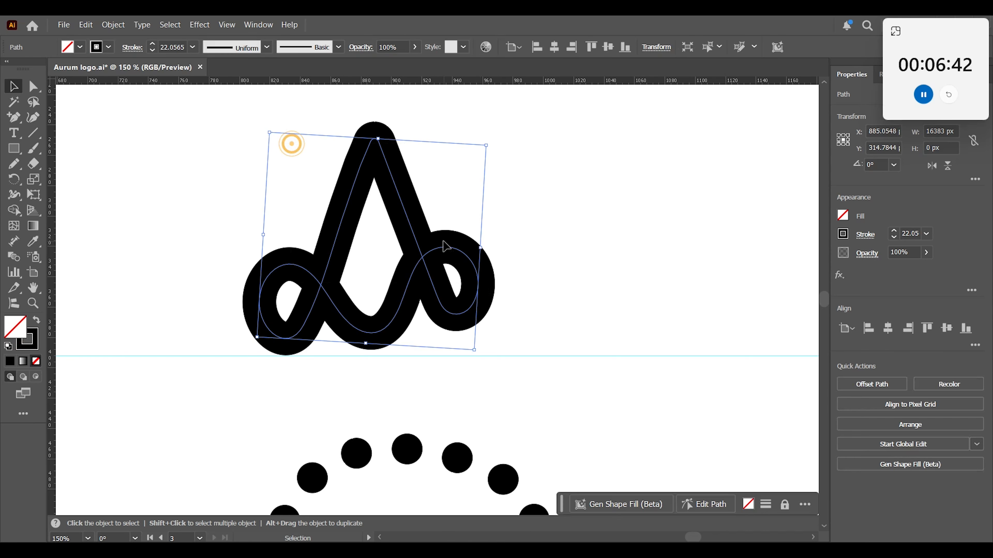
{"action": "left_click_drag", "start_coordinate": [418, 246], "coordinate": [291, 243]}
{"action": "left_click", "coordinate": [465, 242]}
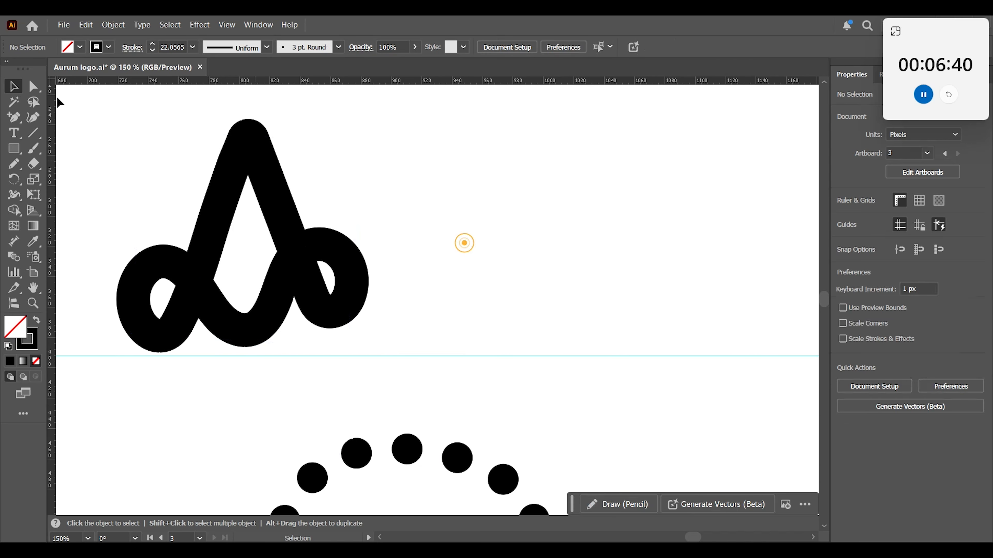
Draw a new looped A mark about 168 by 125 px with the Pencil tool at 25 pt stroke, right of the existing mark.
{"action": "left_click", "coordinate": [14, 164]}
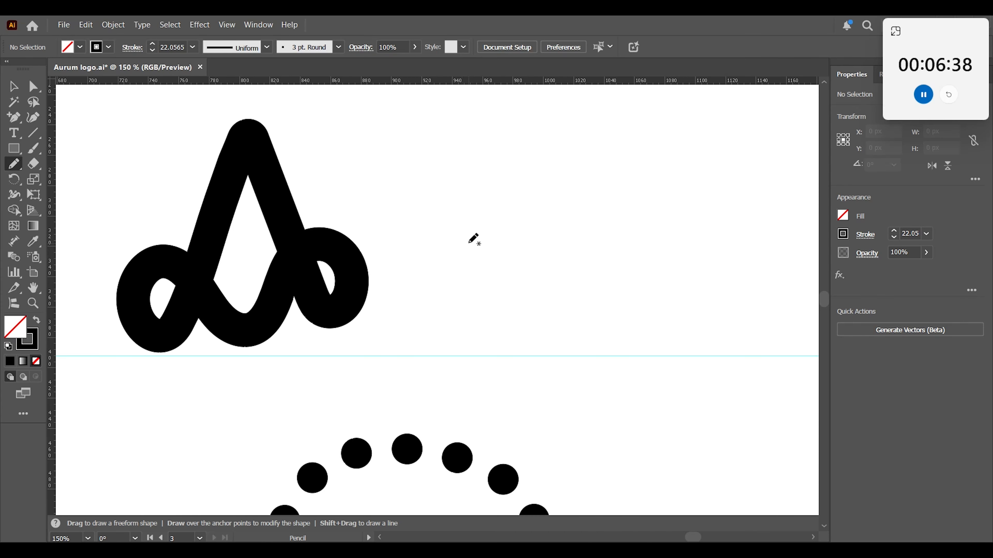
{"action": "left_click", "coordinate": [178, 47]}
{"action": "type", "text": "25"}
{"action": "key", "text": "Return"}
{"action": "mouse_move", "coordinate": [495, 270]}
{"action": "left_mouse_down"}
{"action": "mouse_move", "coordinate": [463, 279]}
{"action": "mouse_move", "coordinate": [601, 128]}
{"action": "mouse_move", "coordinate": [652, 285]}
{"action": "left_mouse_up"}
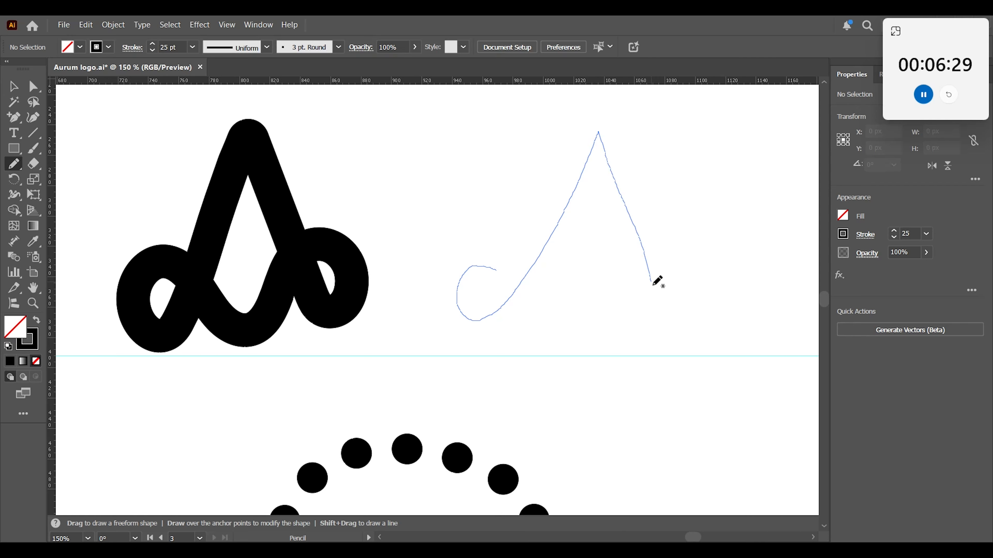
{"action": "left_click_drag", "start_coordinate": [541, 283], "coordinate": [462, 273]}
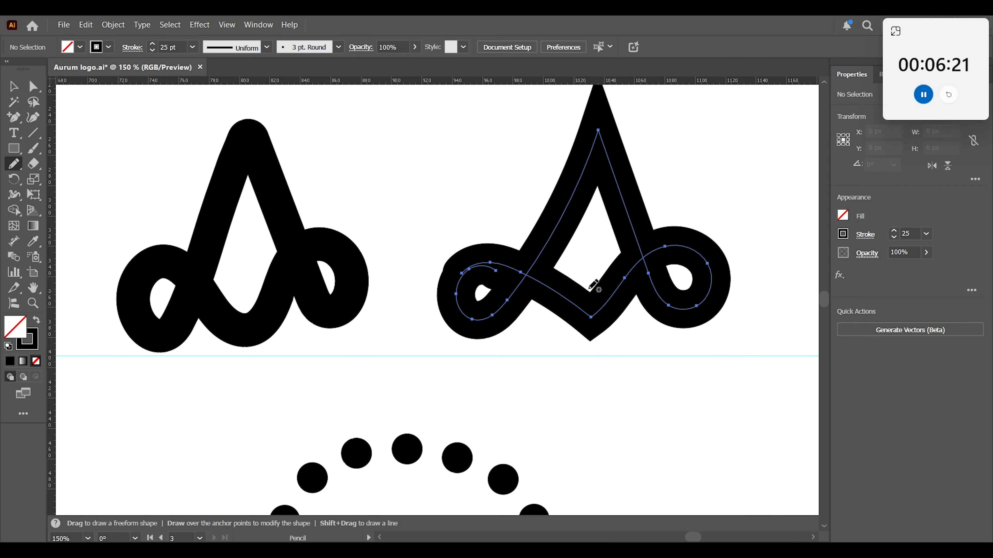
Round the lower V corner and the apex corner of the new looped A mark.
{"action": "key", "text": "v"}
{"action": "left_click", "coordinate": [34, 87]}
{"action": "left_click_drag", "start_coordinate": [590, 307], "coordinate": [589, 300]}
{"action": "left_click_drag", "start_coordinate": [599, 134], "coordinate": [603, 139]}
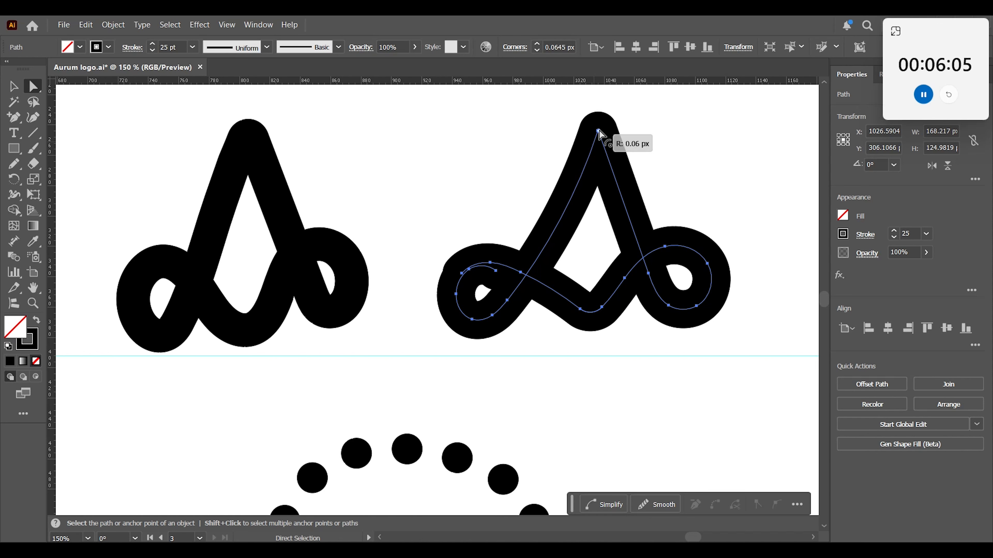
Reposition the path's loose end anchor in the left loop so it follows the overlapping stroke.
{"action": "left_click_drag", "start_coordinate": [496, 270], "coordinate": [559, 449]}
{"action": "key", "text": "ctrl+z"}
{"action": "key", "text": "z"}
{"action": "left_click_drag", "start_coordinate": [587, 314], "coordinate": [496, 338]}
{"action": "left_click", "coordinate": [32, 93]}
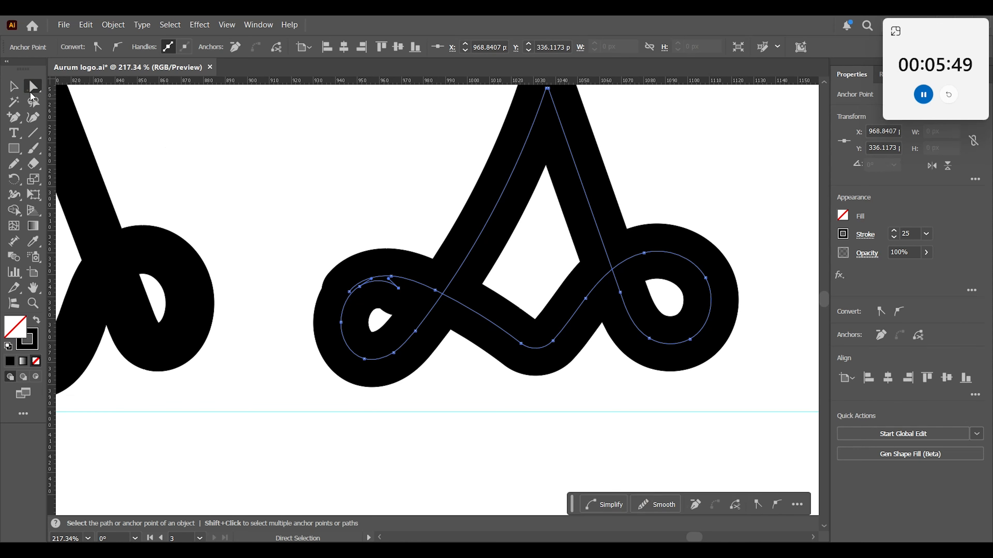
{"action": "left_click", "coordinate": [359, 286], "text": "shift"}
{"action": "left_click_drag", "start_coordinate": [398, 288], "coordinate": [415, 285]}
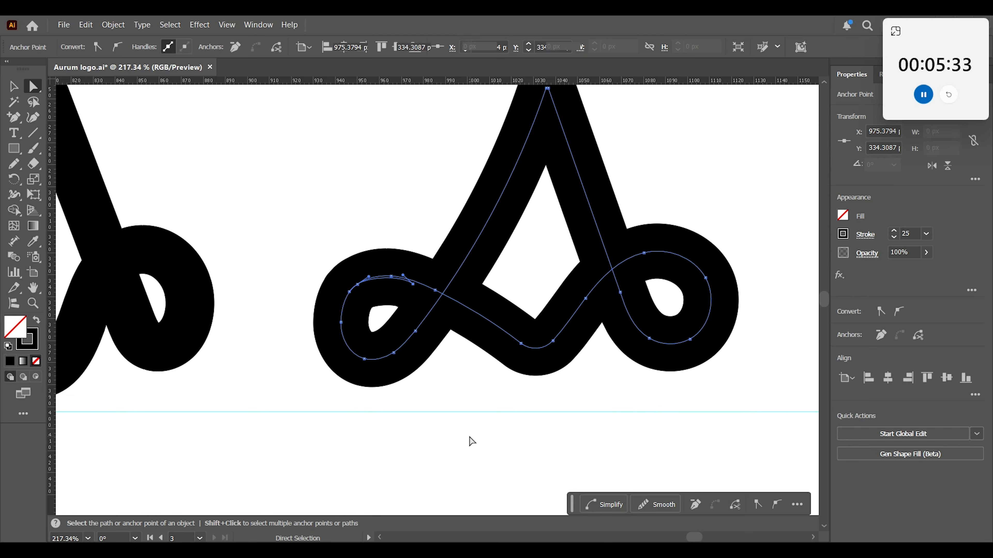
Add a guide at the left loop's base and nudge the right loop's anchors down and right to match it.
{"action": "left_click", "coordinate": [453, 393]}
{"action": "left_click", "coordinate": [453, 393]}
{"action": "left_click_drag", "start_coordinate": [776, 206], "coordinate": [617, 369]}
{"action": "key", "text": "Down"}
{"action": "key", "text": "Down"}
{"action": "key", "text": "Right"}
{"action": "key", "text": "Right"}
{"action": "key", "text": "Right"}
{"action": "key", "text": "Down"}
{"action": "key", "text": "Down"}
{"action": "key", "text": "Down"}
{"action": "key", "text": "Right"}
{"action": "key", "text": "Right"}
{"action": "key", "text": "Right"}
{"action": "key", "text": "Right"}
{"action": "key", "text": "Right"}
{"action": "key", "text": "Right"}
{"action": "key", "text": "Right"}
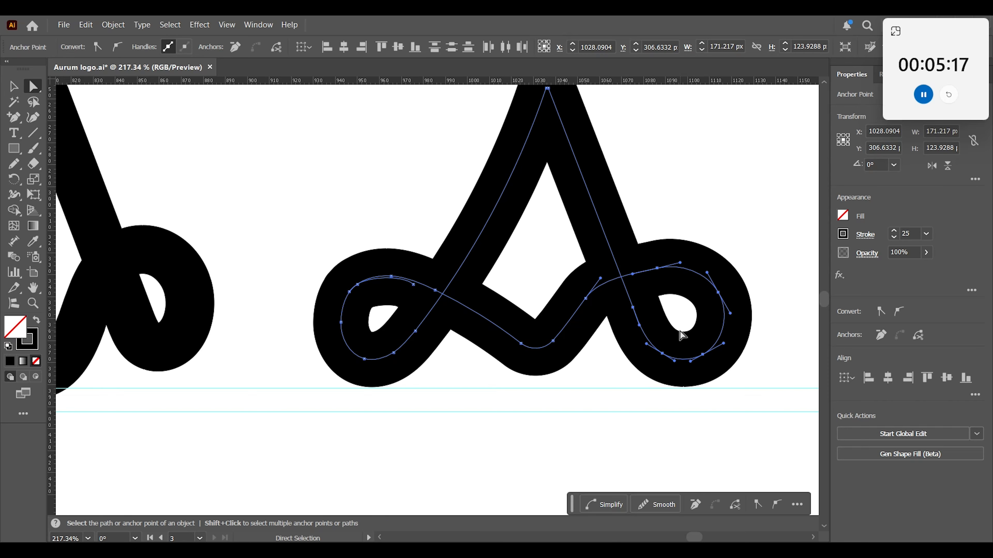
{"action": "key", "text": "Down"}
{"action": "key", "text": "Down"}
Delete the older looped A mark, including its leftover path segments.
{"action": "key", "text": "ctrl+1"}
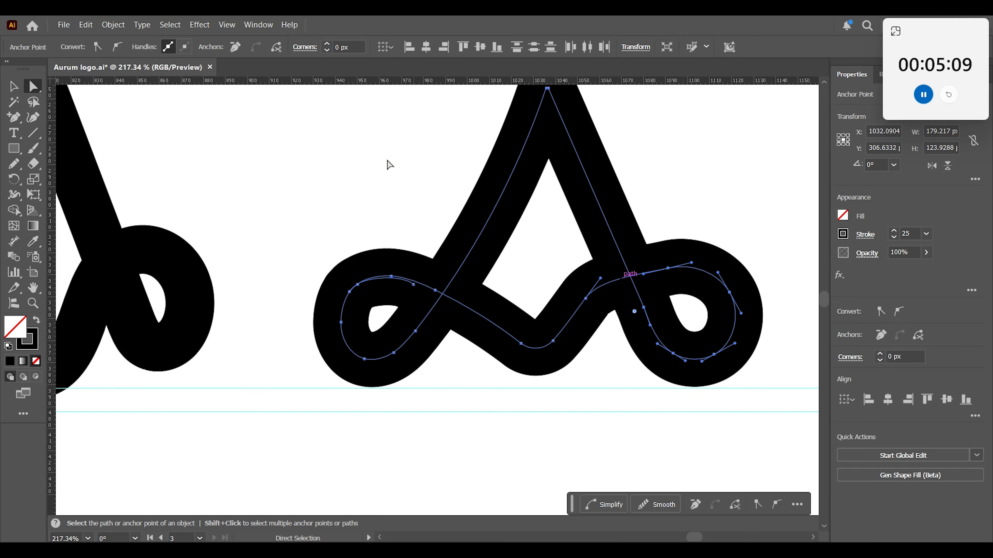
{"action": "left_click", "coordinate": [351, 173]}
{"action": "left_click_drag", "start_coordinate": [126, 161], "coordinate": [332, 321]}
{"action": "key", "text": "Delete"}
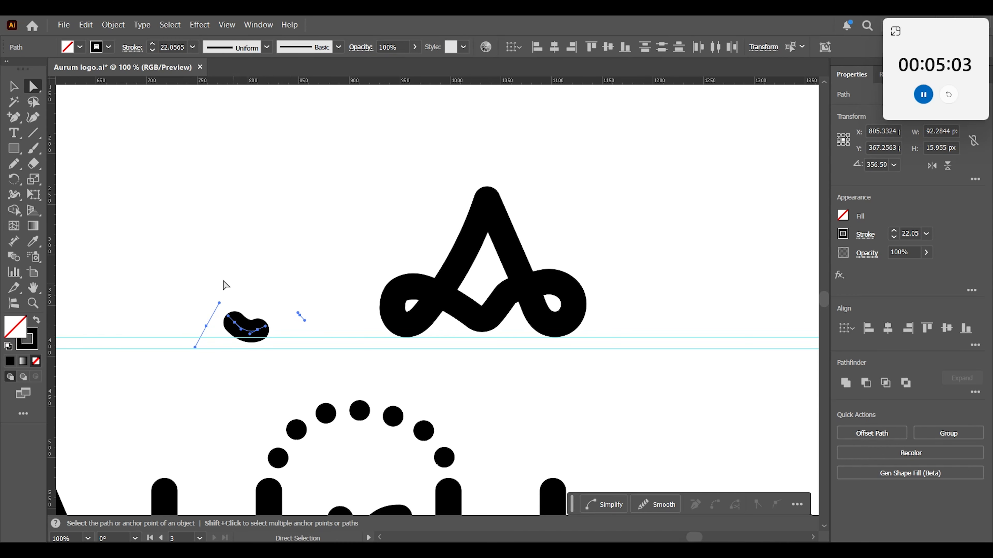
{"action": "key", "text": "v"}
{"action": "key", "text": "Delete"}
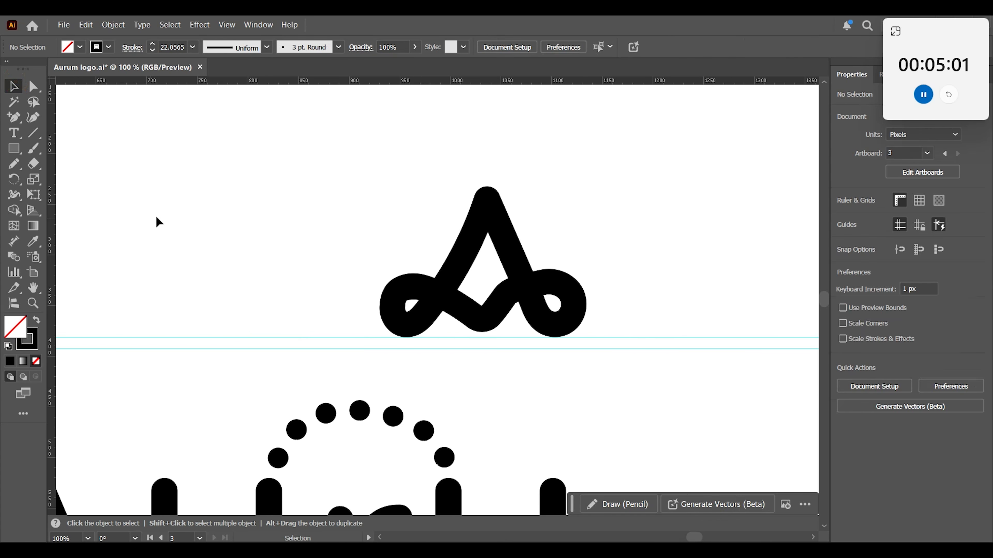
Move the new looped A mark up and to the left, and delete both horizontal guides.
{"action": "left_click_drag", "start_coordinate": [344, 156], "coordinate": [667, 328]}
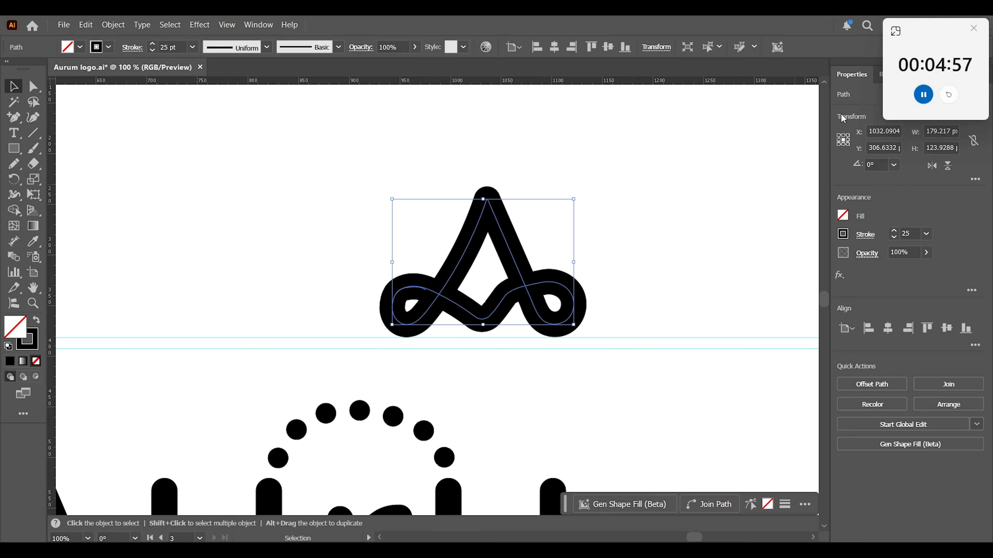
{"action": "left_click_drag", "start_coordinate": [518, 282], "coordinate": [459, 255]}
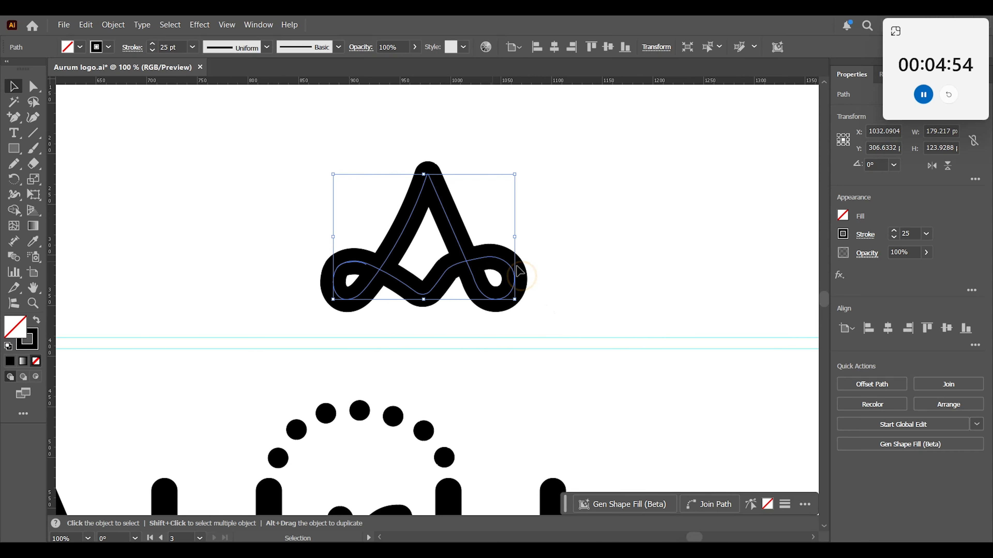
{"action": "left_click", "coordinate": [559, 272]}
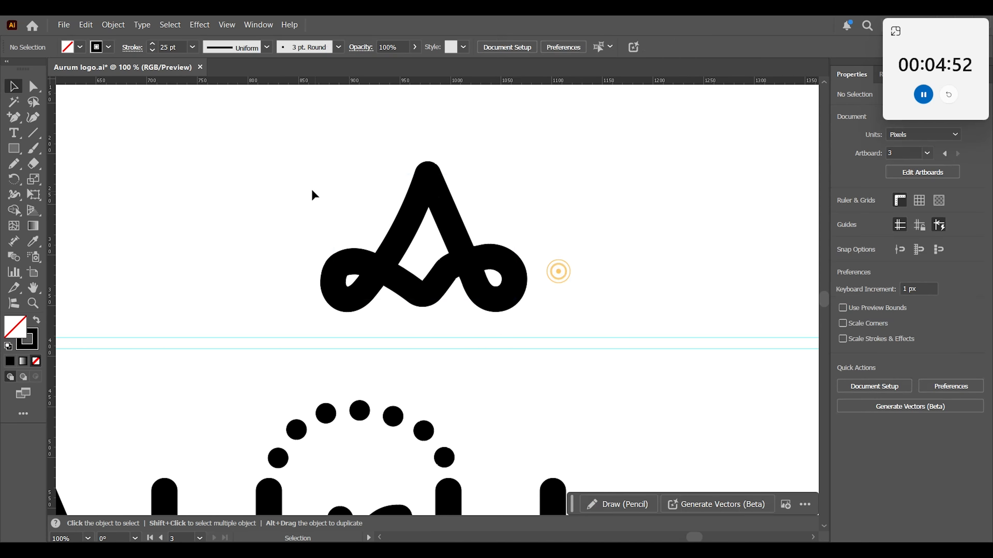
{"action": "left_click_drag", "start_coordinate": [667, 291], "coordinate": [623, 382]}
{"action": "key", "text": "Delete"}
{"action": "key", "text": "ctrl+minus"}
Reduce the looped A mark's stroke weight to 15 pt.
{"action": "left_click_drag", "start_coordinate": [493, 361], "coordinate": [537, 329]}
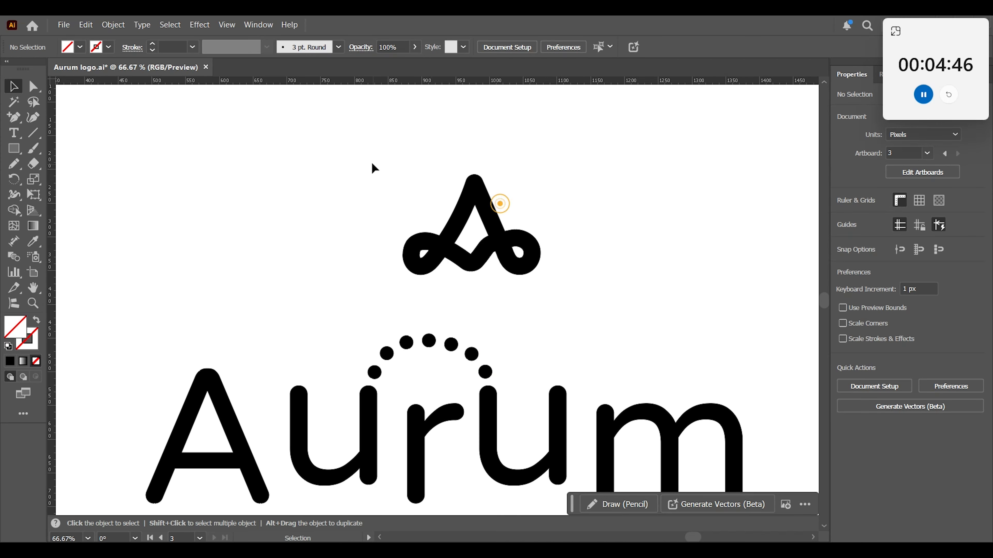
{"action": "left_click", "coordinate": [500, 203]}
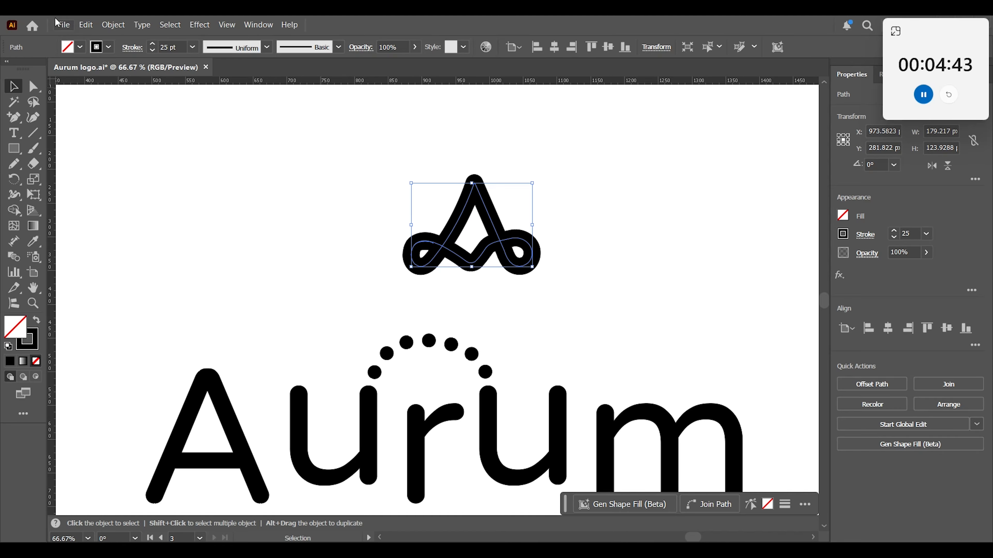
{"action": "left_click", "coordinate": [152, 51]}
{"action": "left_click", "coordinate": [152, 50]}
{"action": "left_click", "coordinate": [152, 51]}
{"action": "left_click", "coordinate": [152, 50]}
{"action": "left_click", "coordinate": [152, 50]}
{"action": "left_click", "coordinate": [152, 50]}
{"action": "left_click", "coordinate": [152, 50]}
{"action": "left_click", "coordinate": [152, 50]}
{"action": "left_click", "coordinate": [153, 50]}
{"action": "left_click", "coordinate": [390, 214]}
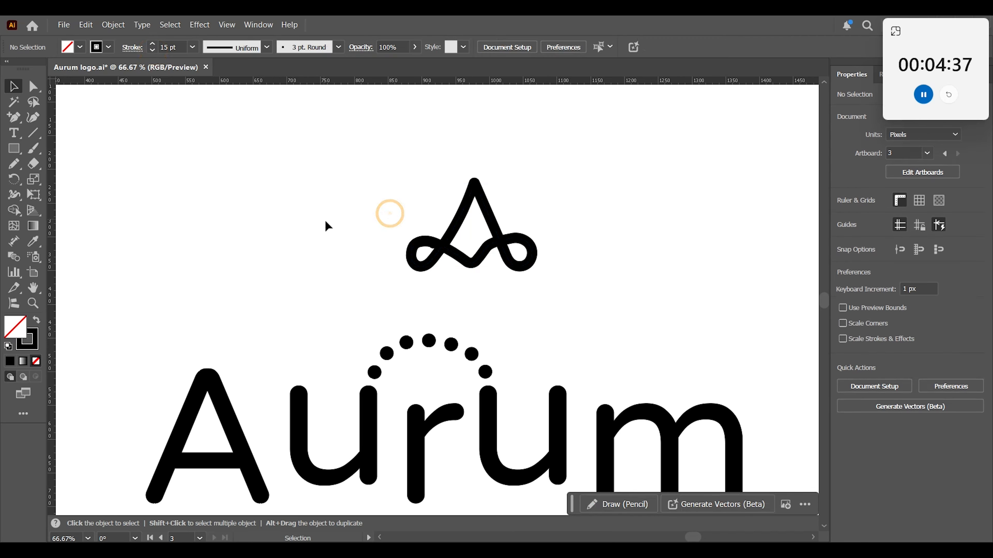
Narrow the looped A mark to about 136 px wide, keeping its height.
{"action": "left_click_drag", "start_coordinate": [547, 144], "coordinate": [408, 278]}
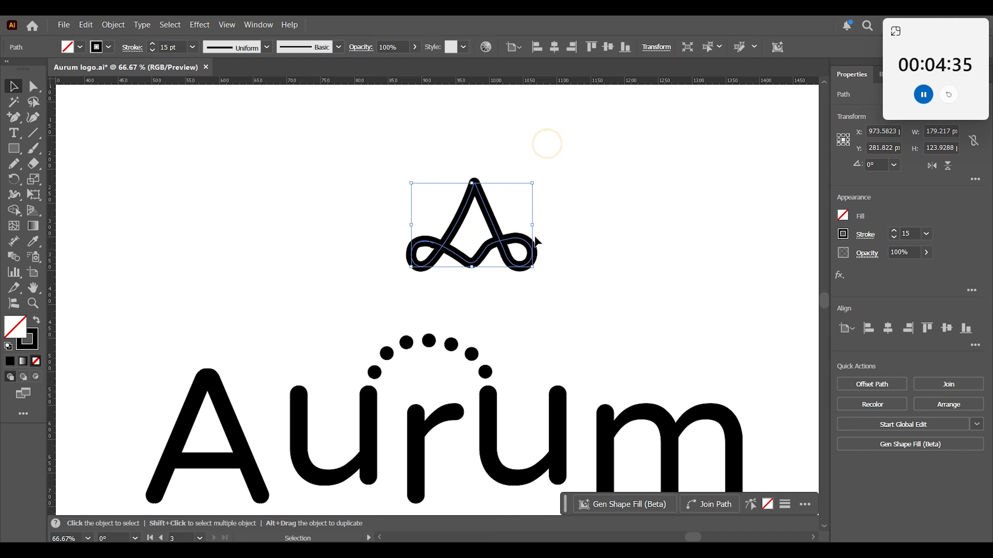
{"action": "left_click_drag", "start_coordinate": [533, 226], "coordinate": [504, 233]}
{"action": "left_click", "coordinate": [550, 272]}
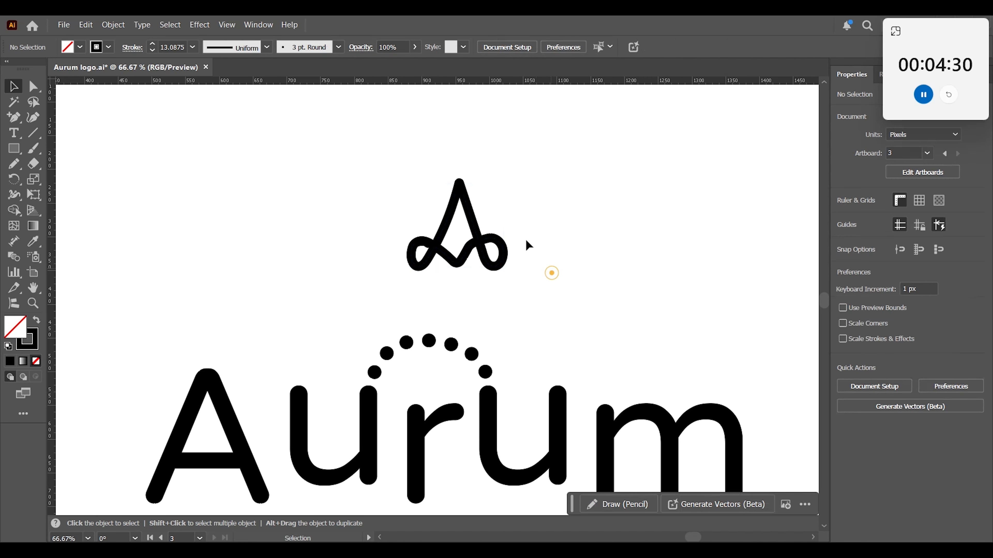
{"action": "left_click_drag", "start_coordinate": [372, 153], "coordinate": [510, 270]}
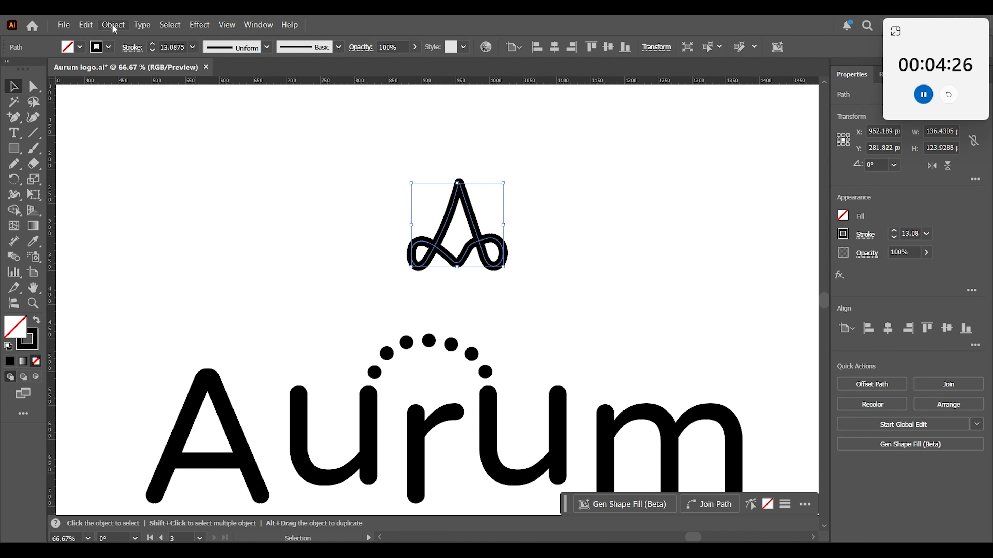
{"action": "left_click", "coordinate": [569, 298]}
Delete the overlapping end anchor of the path in the left loop to clean up the loop's inner edge.
{"action": "key", "text": "z"}
{"action": "left_click_drag", "start_coordinate": [436, 250], "coordinate": [703, 391]}
{"action": "key", "text": "a"}
{"action": "left_click", "coordinate": [372, 289]}
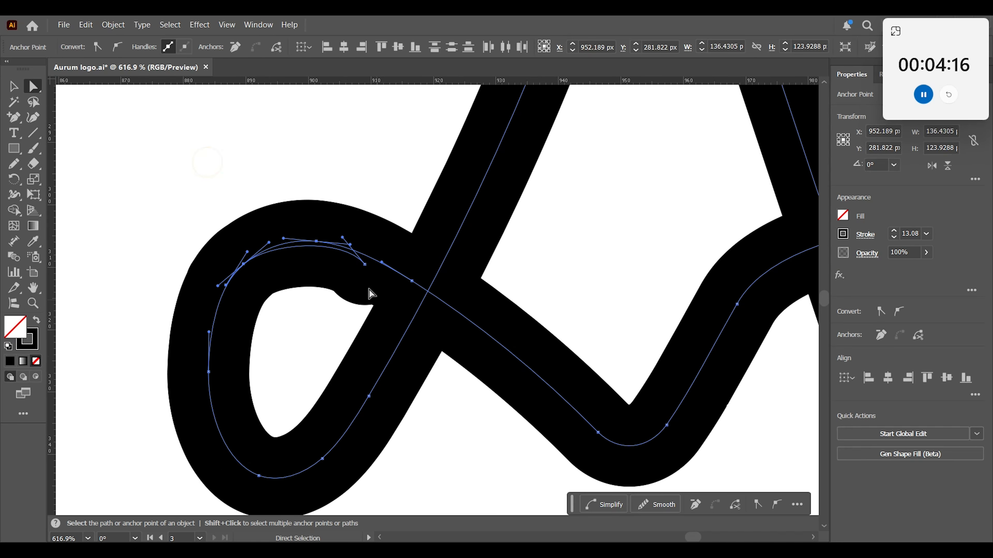
{"action": "left_click", "coordinate": [364, 265]}
{"action": "key", "text": "Delete"}
{"action": "left_click", "coordinate": [251, 157]}
Remove the surplus anchor point on the right arm of the mark's lower V so it runs smoothly into the right loop.
{"action": "key", "text": "ctrl+minus"}
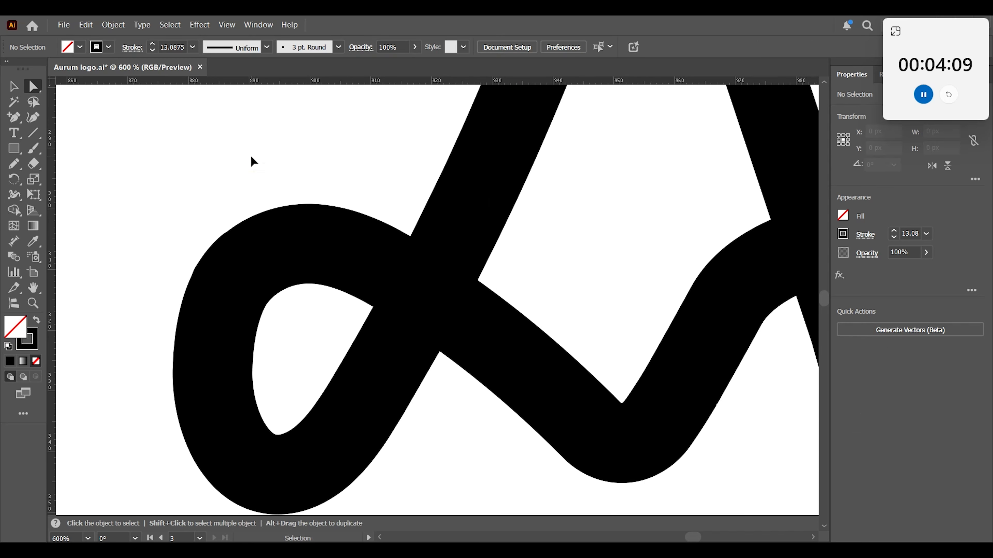
{"action": "key", "text": "ctrl+minus"}
{"action": "key", "text": "ctrl+minus"}
{"action": "key", "text": "ctrl+minus"}
{"action": "key", "text": "space"}
{"action": "left_click_drag", "start_coordinate": [455, 293], "coordinate": [473, 404]}
{"action": "left_click", "coordinate": [459, 380]}
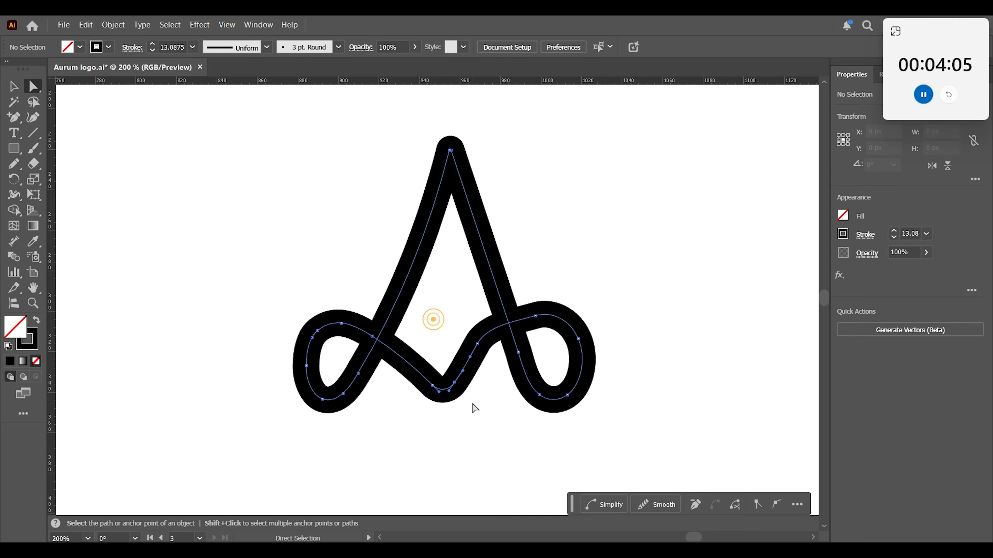
{"action": "left_click", "coordinate": [477, 344]}
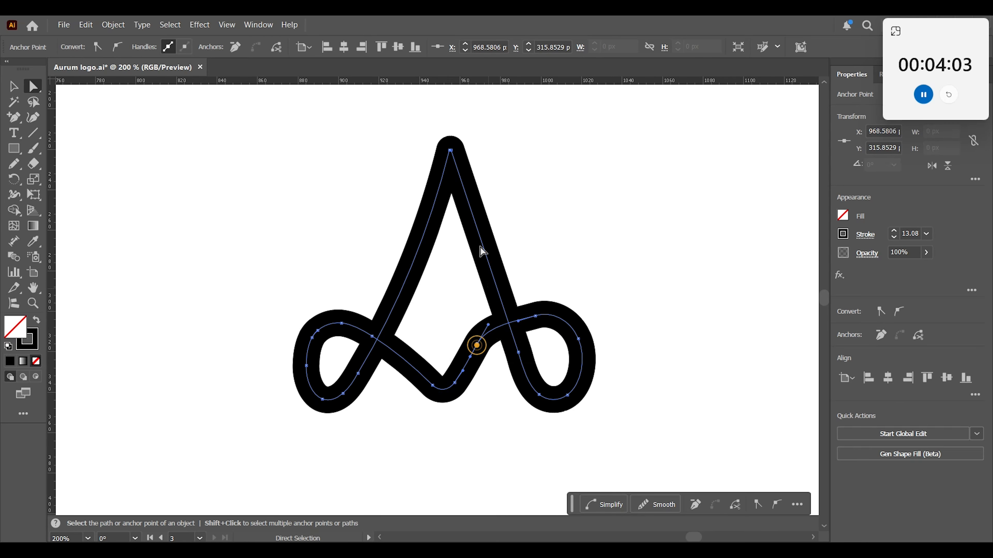
{"action": "left_click", "coordinate": [241, 48]}
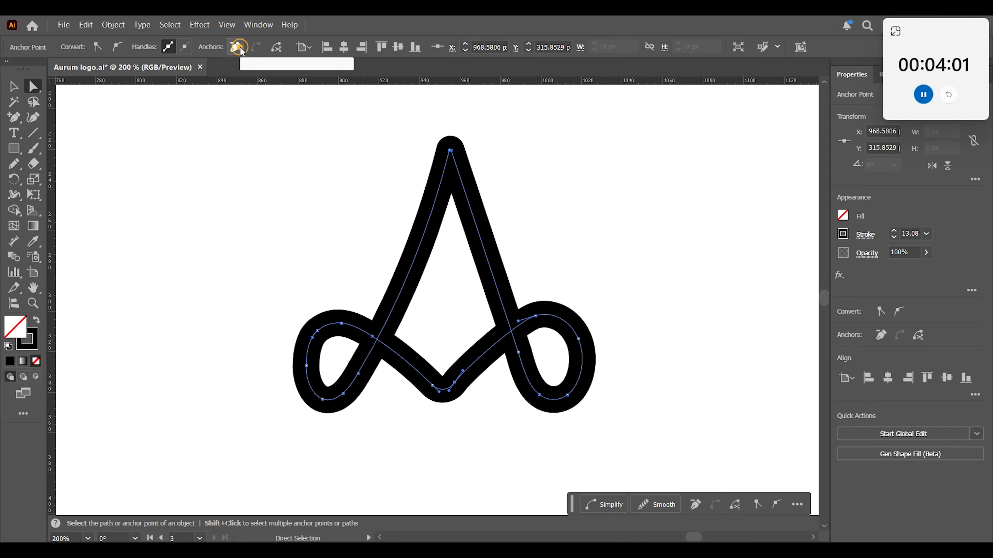
{"action": "left_click", "coordinate": [560, 202]}
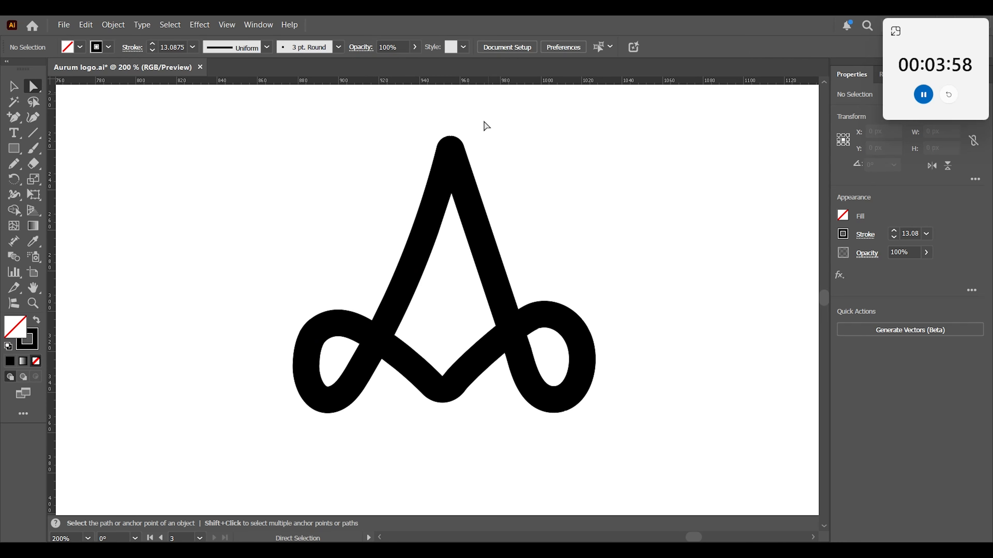
{"action": "left_click", "coordinate": [445, 376]}
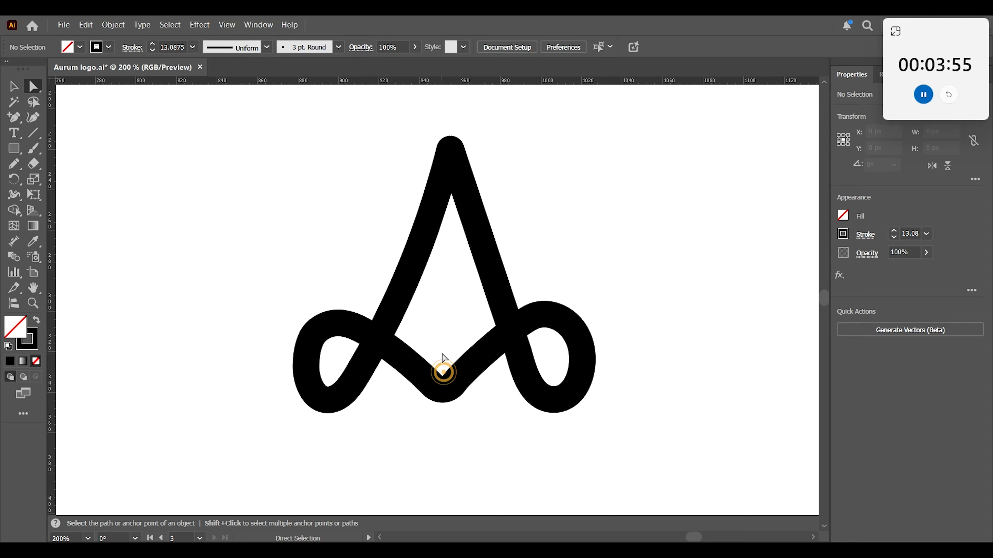
{"action": "left_click", "coordinate": [461, 405]}
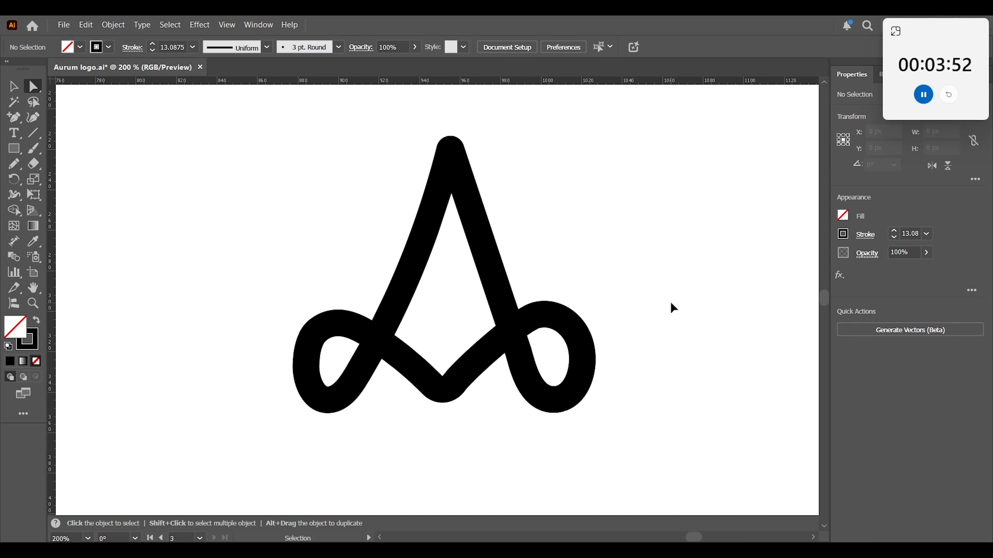
Enlarge the looped A mark proportionally to about 172 px wide and shift it left above the wordmark.
{"action": "key", "text": "ctrl+minus"}
{"action": "key", "text": "ctrl+minus"}
{"action": "key", "text": "ctrl+minus"}
{"action": "left_click_drag", "start_coordinate": [560, 345], "coordinate": [590, 259]}
{"action": "key", "text": "v"}
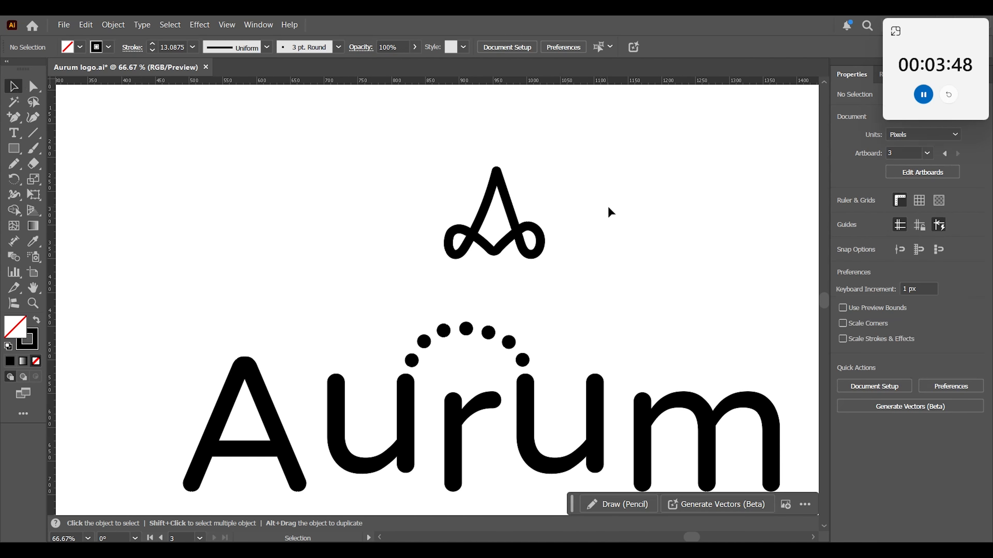
{"action": "left_click_drag", "start_coordinate": [553, 152], "coordinate": [388, 279]}
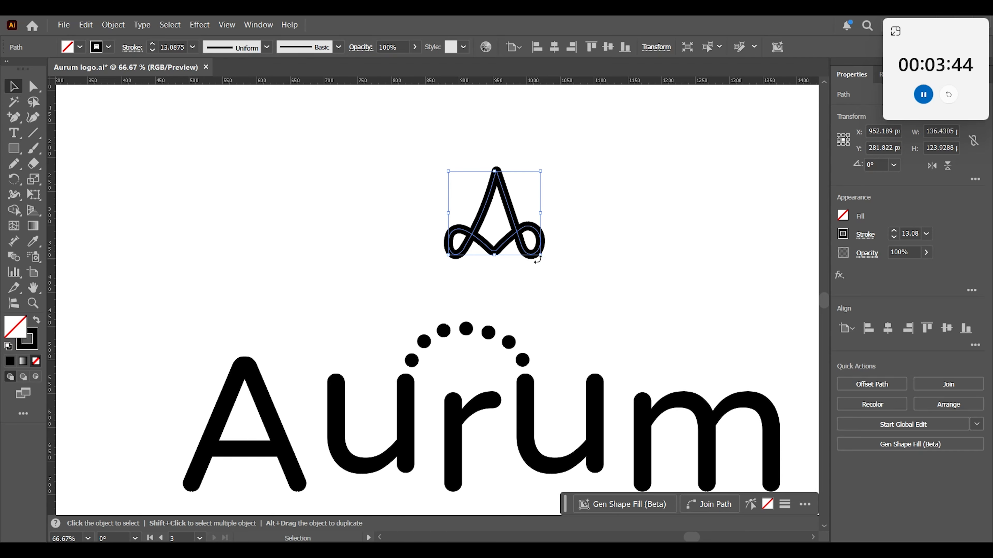
{"action": "left_click_drag", "start_coordinate": [543, 255], "coordinate": [551, 266]}
{"action": "left_click_drag", "start_coordinate": [491, 250], "coordinate": [439, 259]}
{"action": "left_click", "coordinate": [585, 284]}
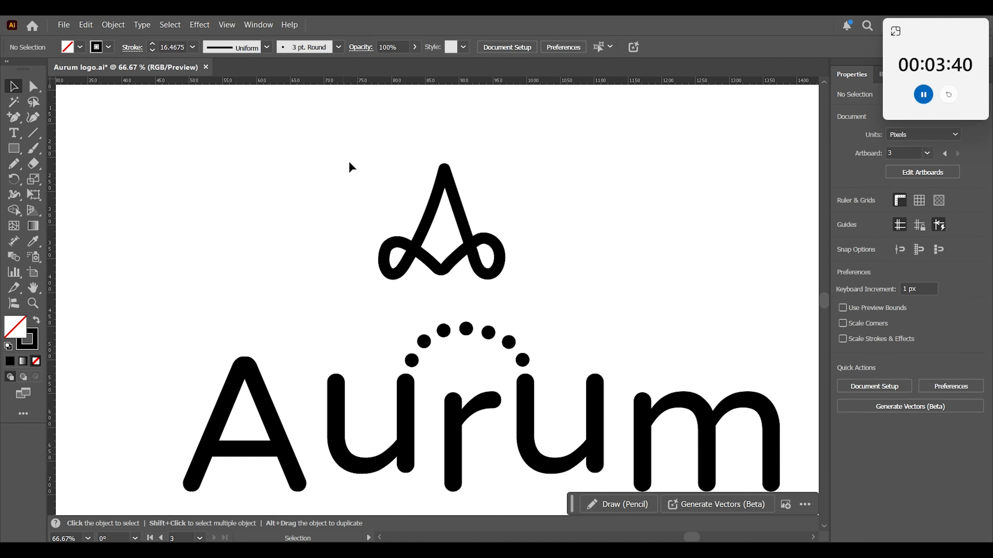
Set the looped A mark's stroke weight to 15 pt and expand its fill and stroke into a filled shape.
{"action": "left_click_drag", "start_coordinate": [343, 153], "coordinate": [534, 253]}
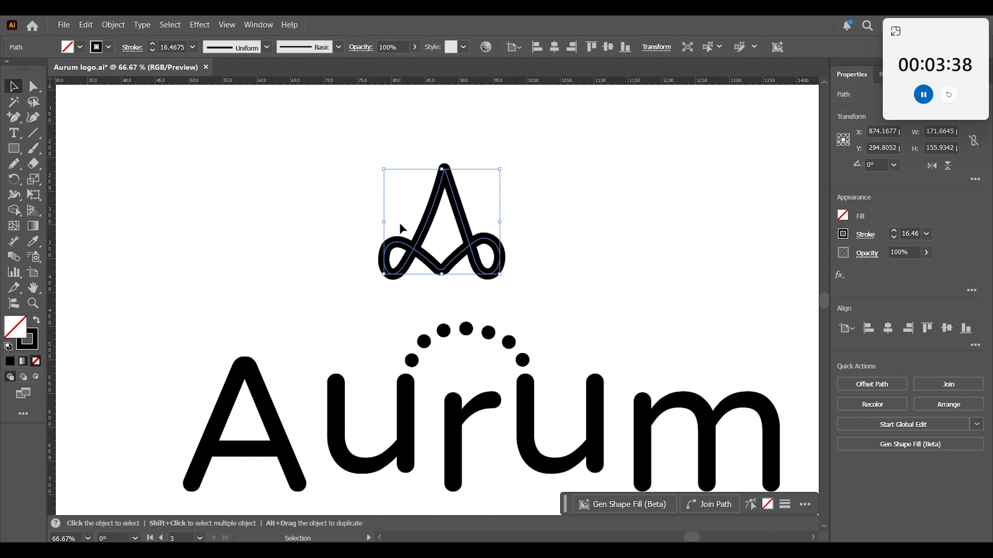
{"action": "left_click", "coordinate": [152, 51]}
{"action": "left_click", "coordinate": [152, 50]}
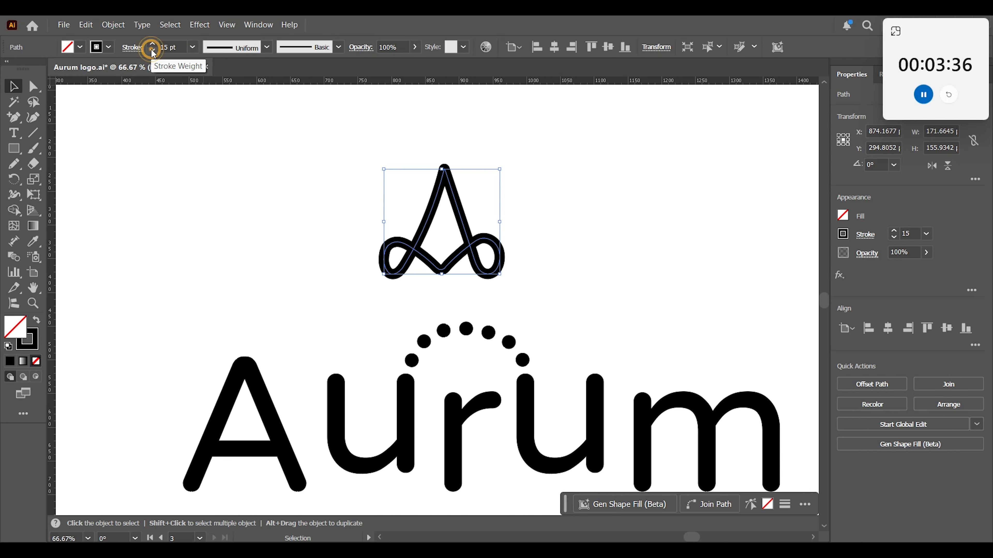
{"action": "left_click", "coordinate": [126, 24]}
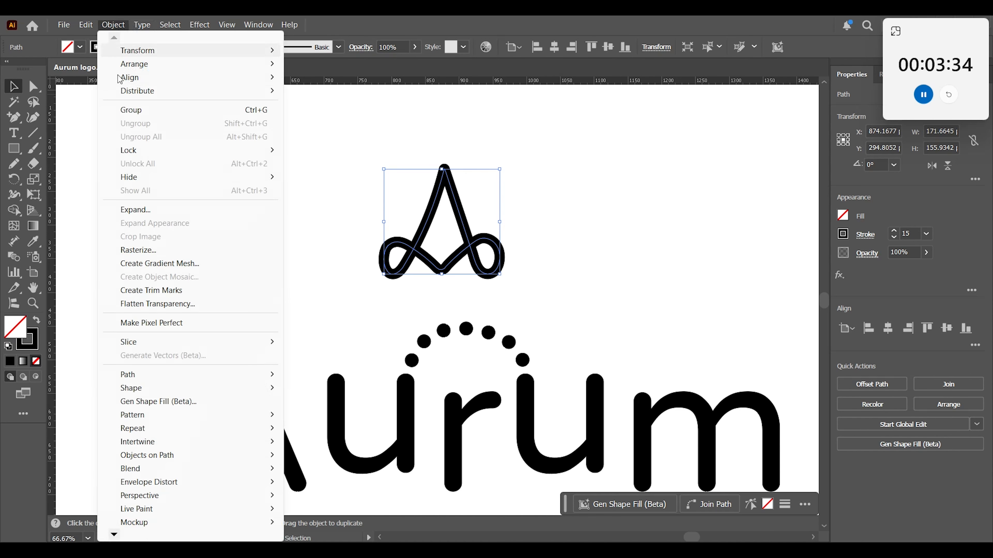
{"action": "left_click", "coordinate": [136, 207]}
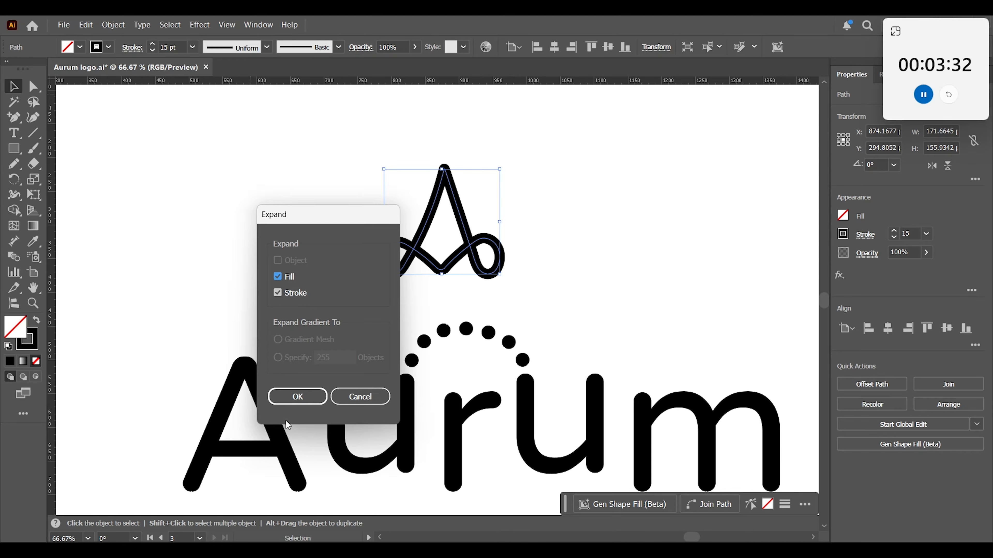
{"action": "left_click", "coordinate": [295, 396]}
{"action": "mouse_move", "coordinate": [313, 145]}
{"action": "left_mouse_down"}
{"action": "mouse_move", "coordinate": [608, 302]}
{"action": "mouse_move", "coordinate": [605, 287]}
{"action": "left_mouse_up"}
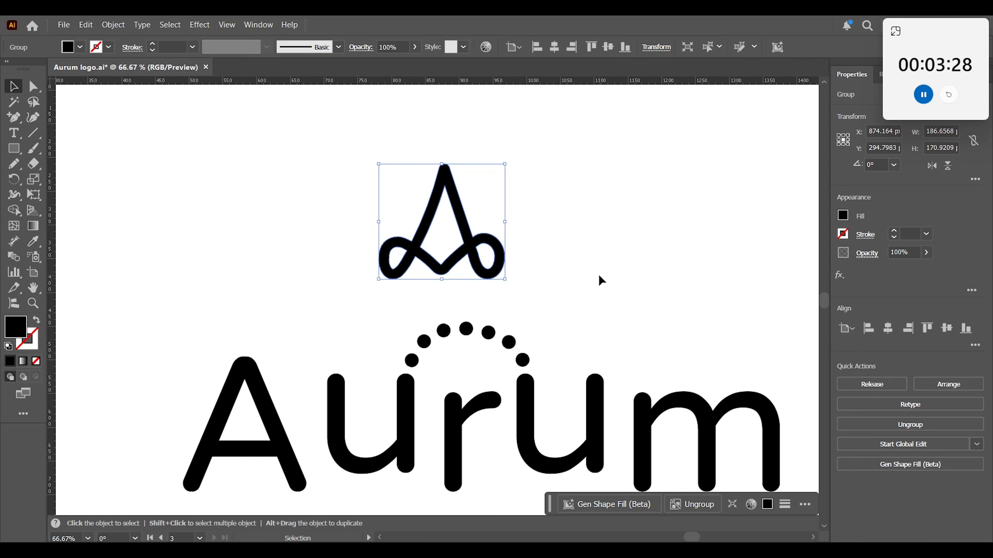
Move the expanded A mark right and down so it sits just above the dotted arch.
{"action": "left_click", "coordinate": [623, 262]}
{"action": "left_click_drag", "start_coordinate": [345, 185], "coordinate": [573, 288]}
{"action": "left_click_drag", "start_coordinate": [476, 259], "coordinate": [519, 278]}
{"action": "left_click", "coordinate": [603, 254]}
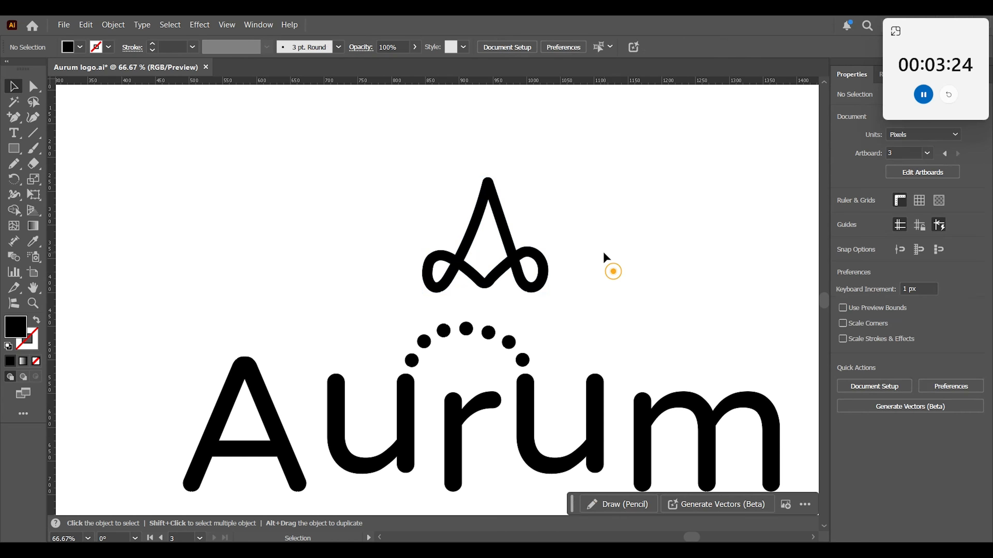
Scale the Aurum wordmark down to about 702 px wide, move it lower, and enlarge the A mark above it.
{"action": "key", "text": "p"}
{"action": "key", "text": "minus"}
{"action": "key", "text": "ctrl+minus"}
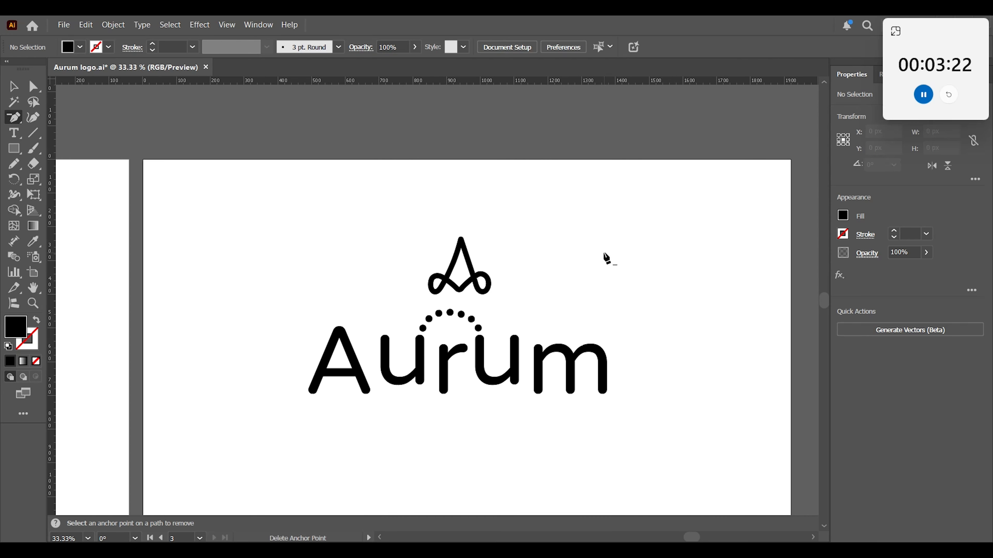
{"action": "left_click", "coordinate": [14, 87]}
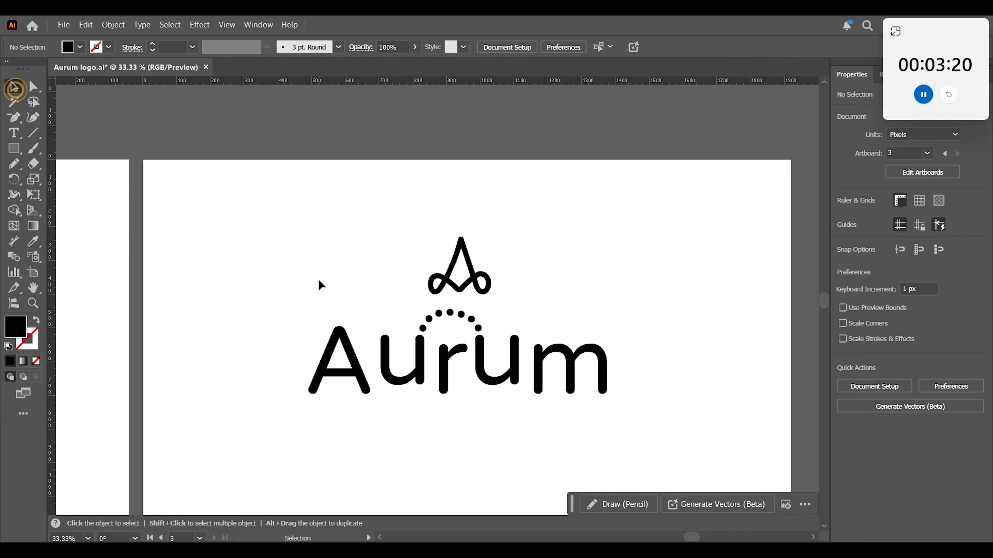
{"action": "left_click_drag", "start_coordinate": [330, 331], "coordinate": [633, 416]}
{"action": "left_click_drag", "start_coordinate": [612, 314], "coordinate": [581, 322]}
{"action": "left_click_drag", "start_coordinate": [504, 371], "coordinate": [505, 398]}
{"action": "left_click_drag", "start_coordinate": [494, 197], "coordinate": [520, 309]}
{"action": "left_click", "coordinate": [554, 303]}
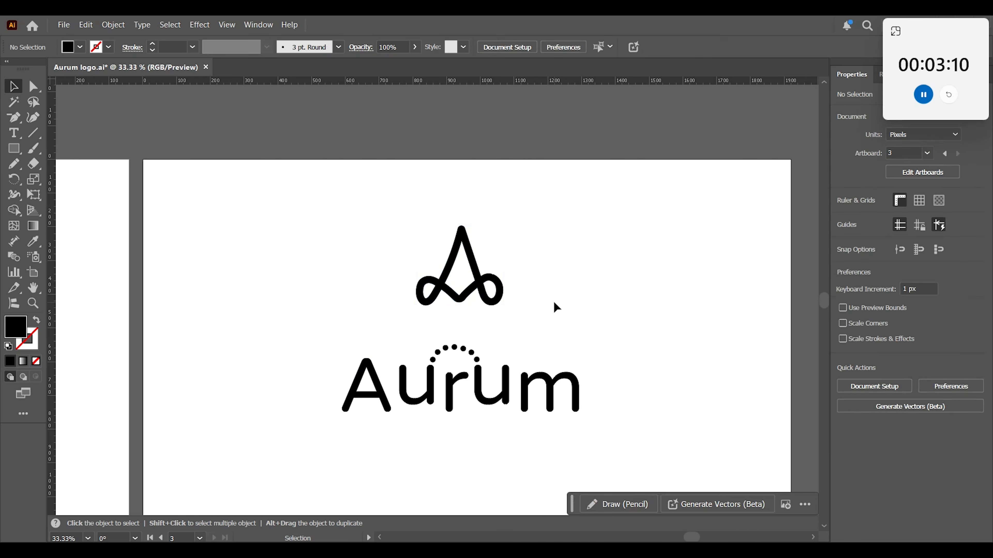
Try to align the A mark and the ungrouped wordmark letters on their horizontal centres.
{"action": "left_click_drag", "start_coordinate": [319, 213], "coordinate": [591, 448]}
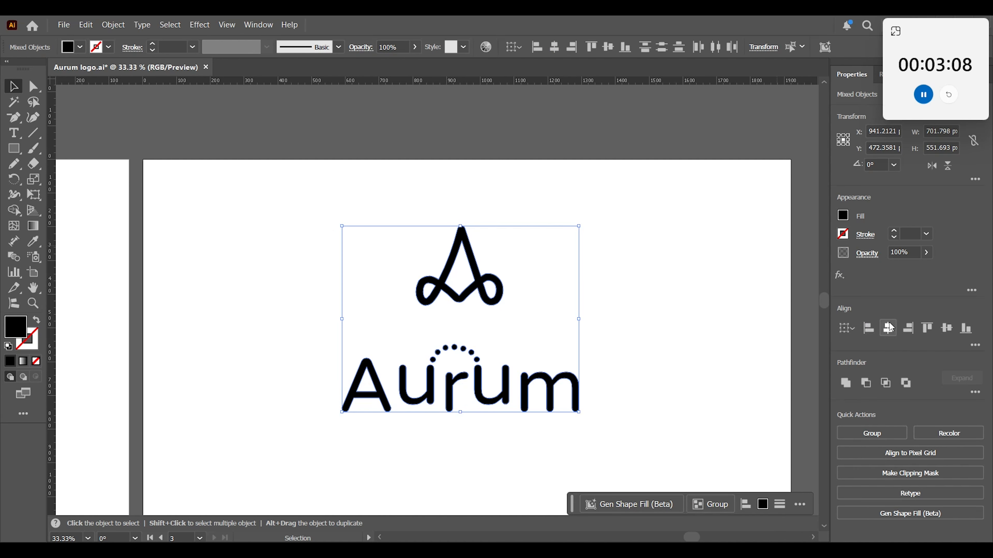
{"action": "left_click", "coordinate": [889, 327]}
{"action": "left_click", "coordinate": [633, 345]}
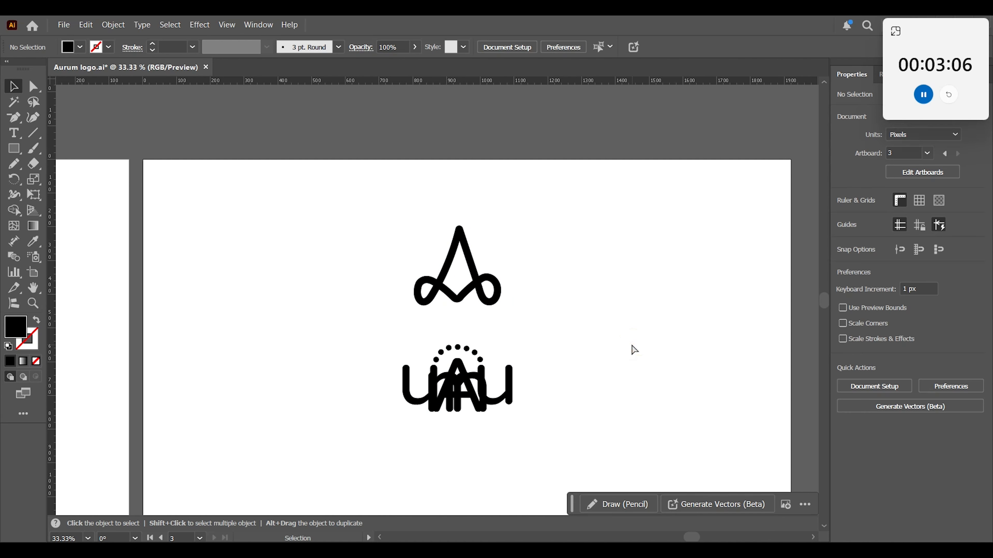
{"action": "key", "text": "ctrl+z"}
Group the wordmark letters with their dotted arch and align the group with the A mark on their horizontal centres.
{"action": "left_click_drag", "start_coordinate": [635, 449], "coordinate": [335, 342]}
{"action": "right_click", "coordinate": [477, 375]}
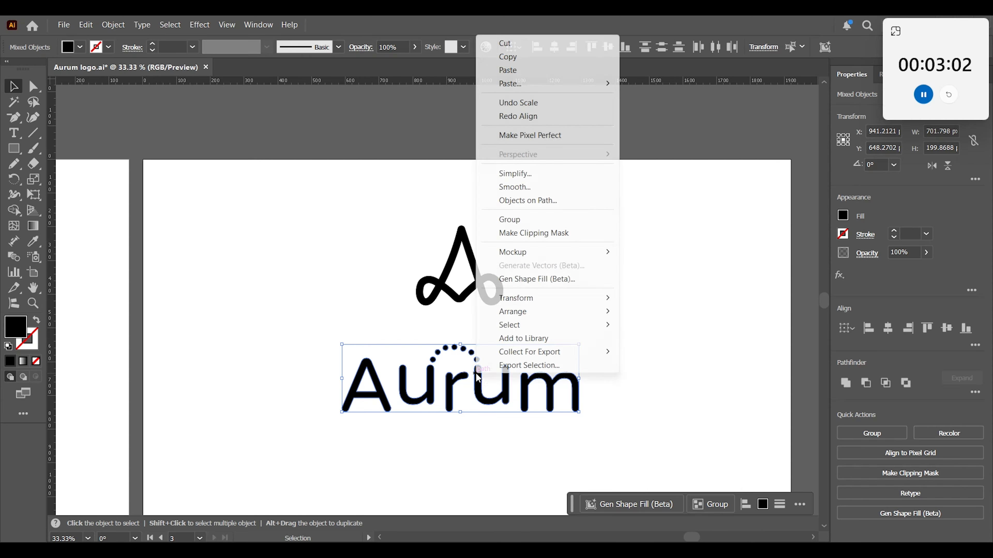
{"action": "left_click", "coordinate": [514, 223]}
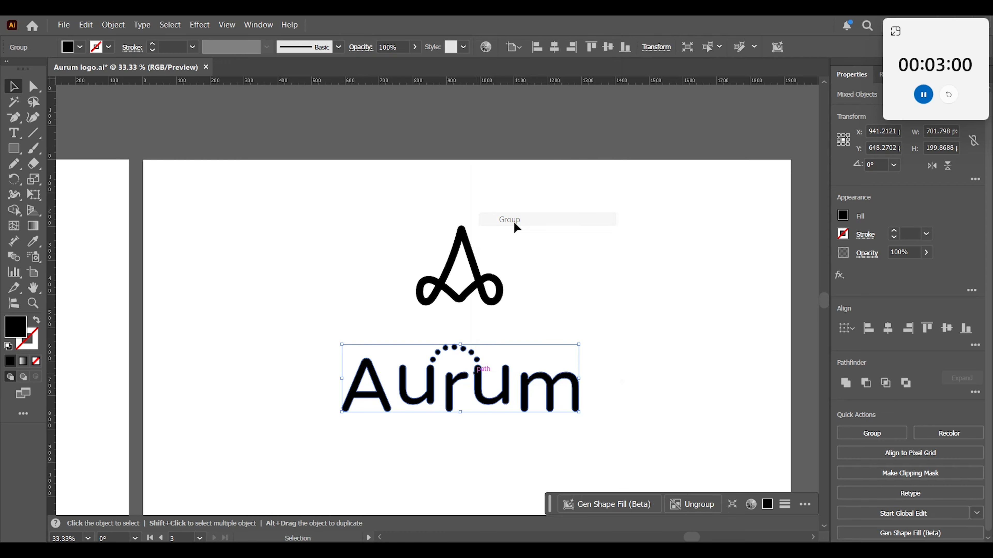
{"action": "left_click_drag", "start_coordinate": [349, 235], "coordinate": [591, 382]}
{"action": "left_click", "coordinate": [894, 332]}
{"action": "left_click", "coordinate": [649, 364]}
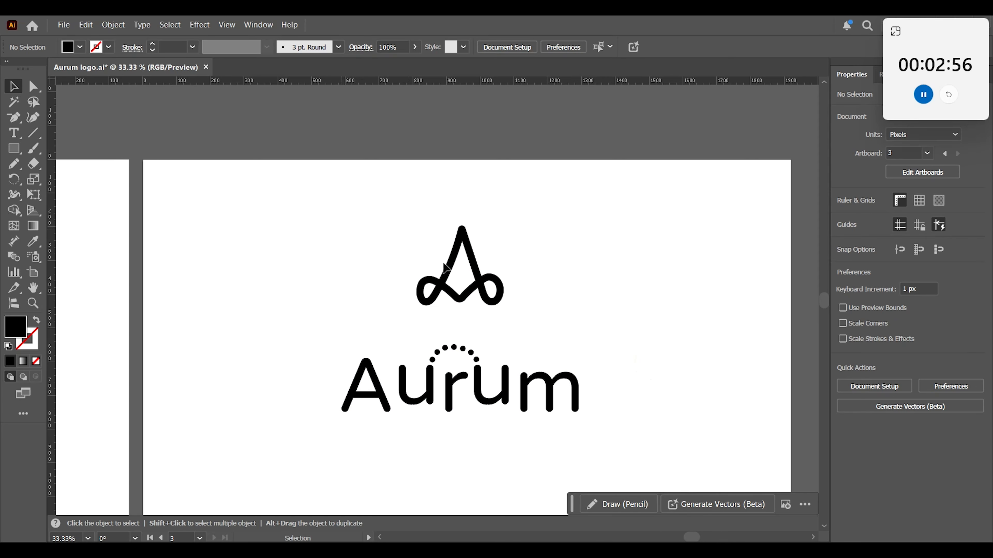
Shrink the A mark and wordmark together to about 400 px wide and place them in the artboard's upper-left area.
{"action": "left_click_drag", "start_coordinate": [680, 376], "coordinate": [695, 337]}
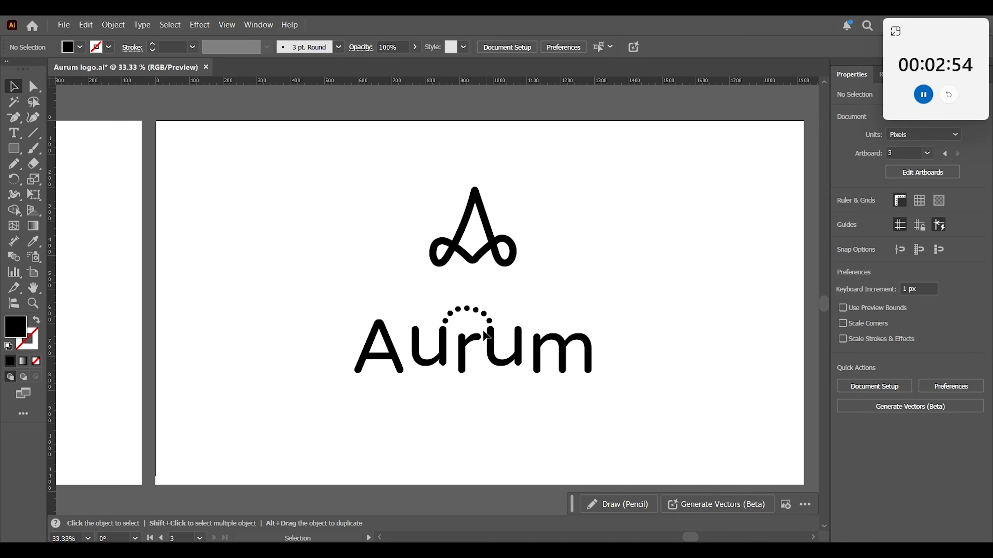
{"action": "left_click_drag", "start_coordinate": [320, 163], "coordinate": [605, 388]}
{"action": "left_click_drag", "start_coordinate": [498, 359], "coordinate": [430, 253]}
{"action": "left_click_drag", "start_coordinate": [458, 152], "coordinate": [407, 191]}
{"action": "left_click_drag", "start_coordinate": [356, 239], "coordinate": [310, 208]}
{"action": "left_click", "coordinate": [411, 315]}
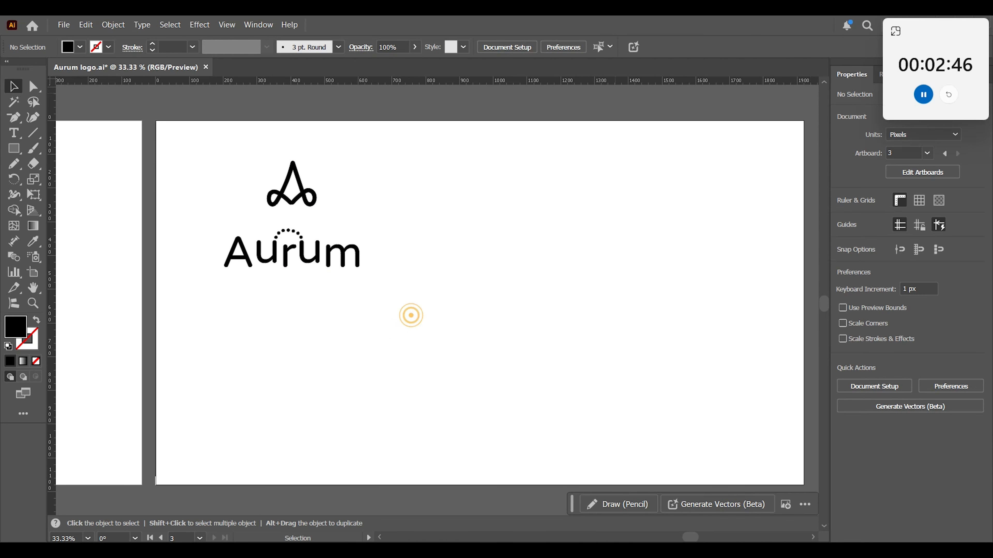
Draw a wide black rectangle below the logo in the artboard's lower-left area.
{"action": "left_click", "coordinate": [14, 150]}
{"action": "left_click_drag", "start_coordinate": [180, 315], "coordinate": [439, 465]}
{"action": "key", "text": "v"}
{"action": "left_click", "coordinate": [437, 228]}
Duplicate the complete logo to the right of the original at the same height.
{"action": "left_click_drag", "start_coordinate": [372, 157], "coordinate": [271, 219]}
{"action": "left_click_drag", "start_coordinate": [375, 168], "coordinate": [229, 279]}
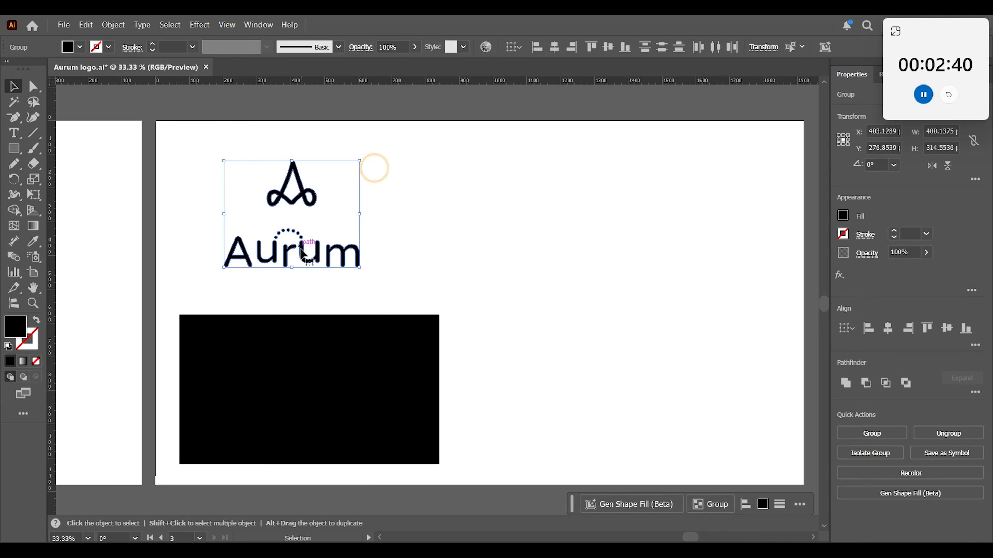
{"action": "left_click_drag", "start_coordinate": [303, 249], "coordinate": [487, 249], "text": "alt"}
{"action": "left_click", "coordinate": [557, 311]}
Fill the duplicated logo's A mark and wordmark with white.
{"action": "left_click_drag", "start_coordinate": [546, 164], "coordinate": [448, 217]}
{"action": "left_click", "coordinate": [76, 47]}
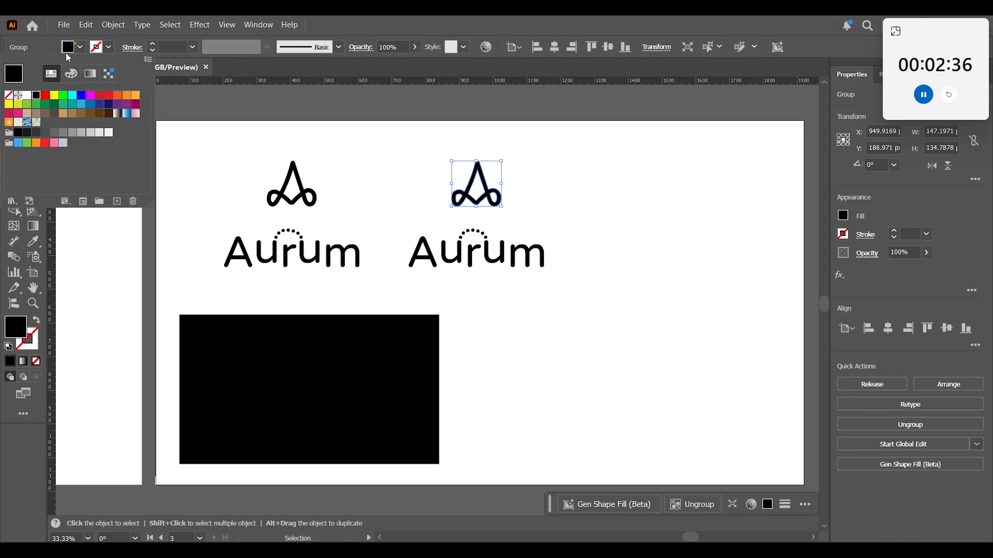
{"action": "left_click", "coordinate": [27, 95]}
{"action": "left_click", "coordinate": [548, 261]}
{"action": "left_click_drag", "start_coordinate": [580, 273], "coordinate": [405, 237]}
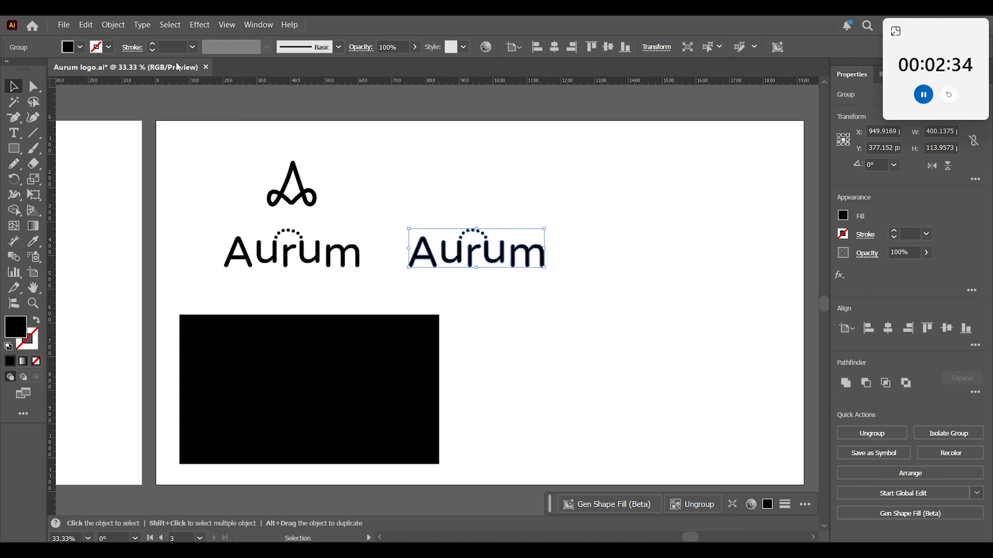
{"action": "left_click", "coordinate": [79, 47]}
{"action": "left_click", "coordinate": [30, 97]}
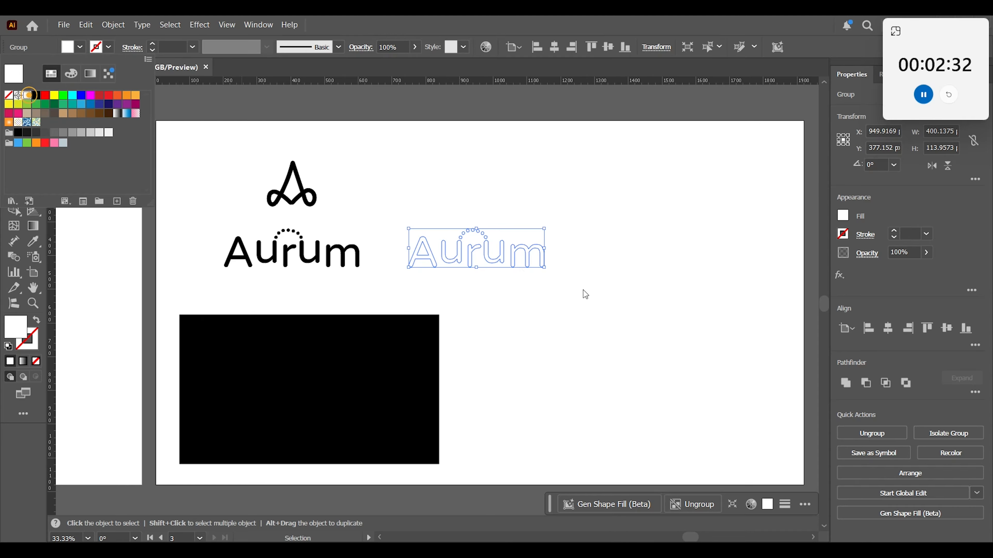
{"action": "left_click", "coordinate": [584, 292]}
Group the white A mark and wordmark and move the group onto the black rectangle.
{"action": "left_click_drag", "start_coordinate": [577, 147], "coordinate": [465, 257]}
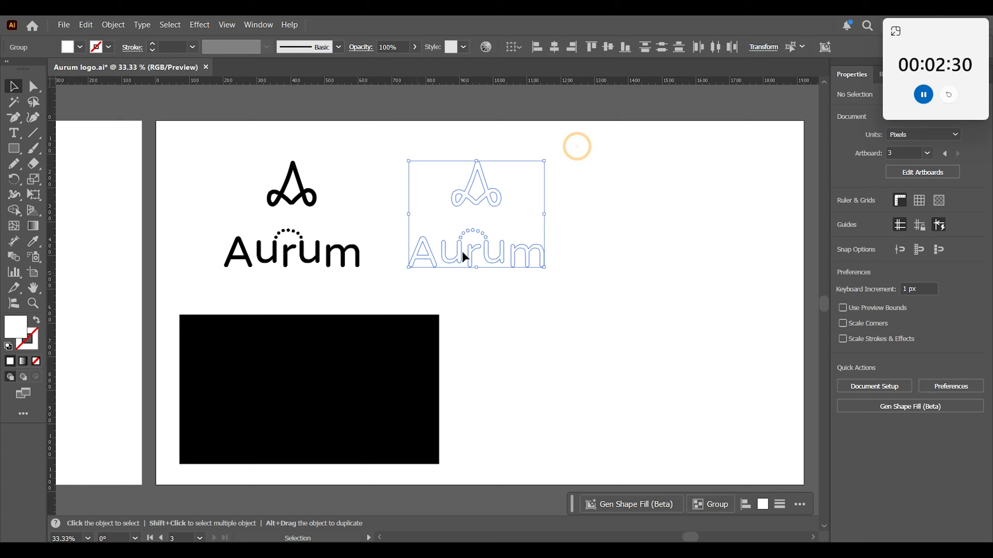
{"action": "right_click", "coordinate": [499, 204]}
{"action": "left_click", "coordinate": [558, 353]}
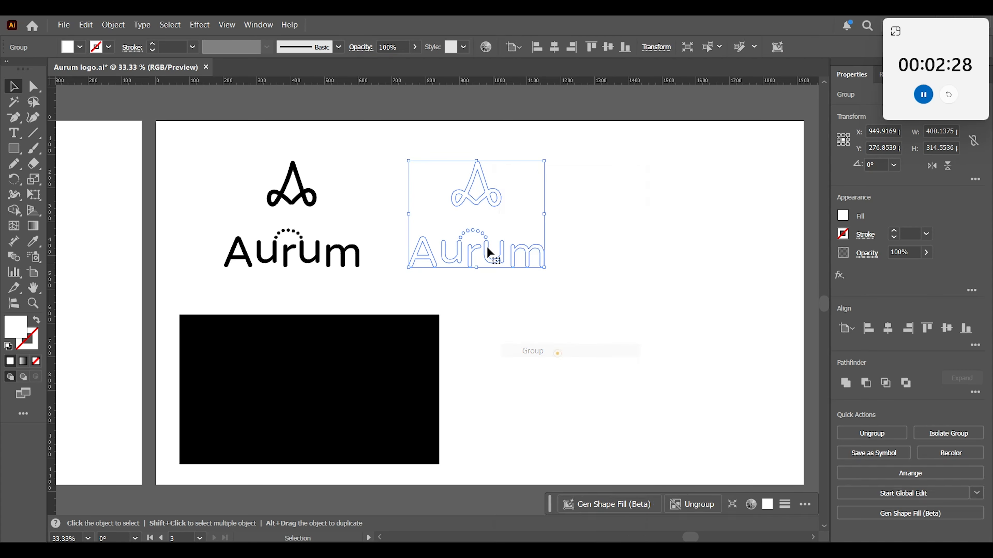
{"action": "left_click_drag", "start_coordinate": [488, 251], "coordinate": [294, 407]}
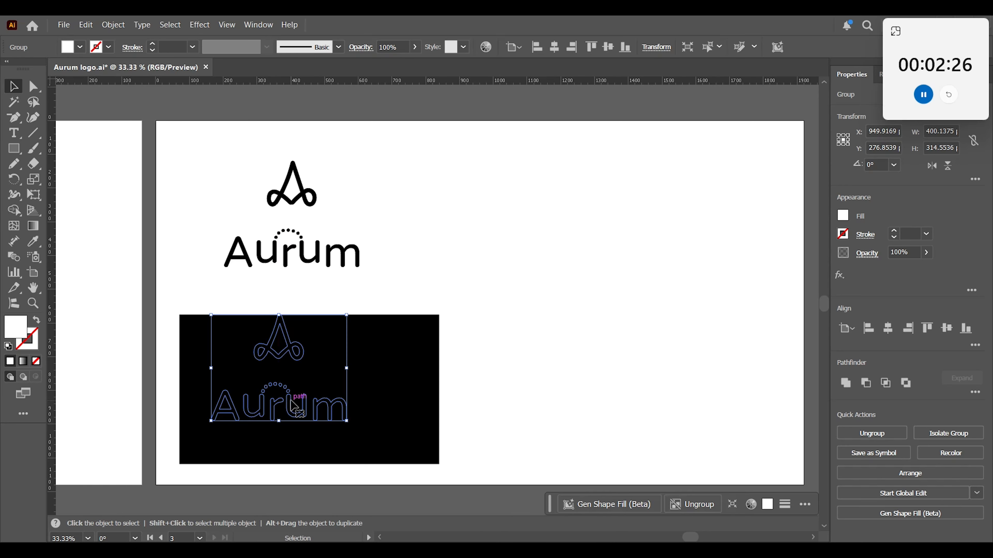
Bring the white logo in front of the black rectangle and centre it on the rectangle.
{"action": "right_click", "coordinate": [295, 405]}
{"action": "left_click", "coordinate": [342, 338]}
{"action": "left_click", "coordinate": [466, 339]}
{"action": "left_click", "coordinate": [497, 399]}
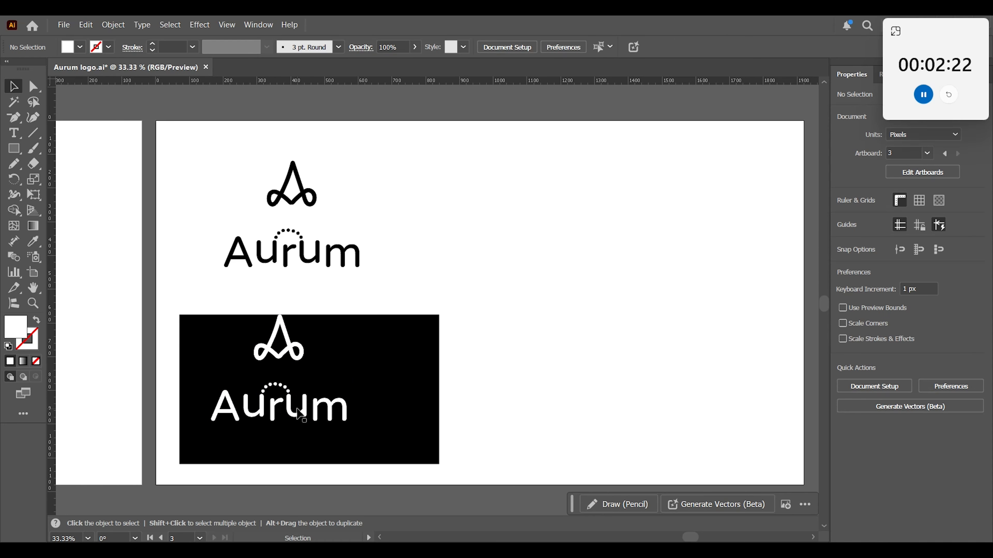
{"action": "left_click_drag", "start_coordinate": [294, 416], "coordinate": [319, 431]}
{"action": "left_click", "coordinate": [590, 399]}
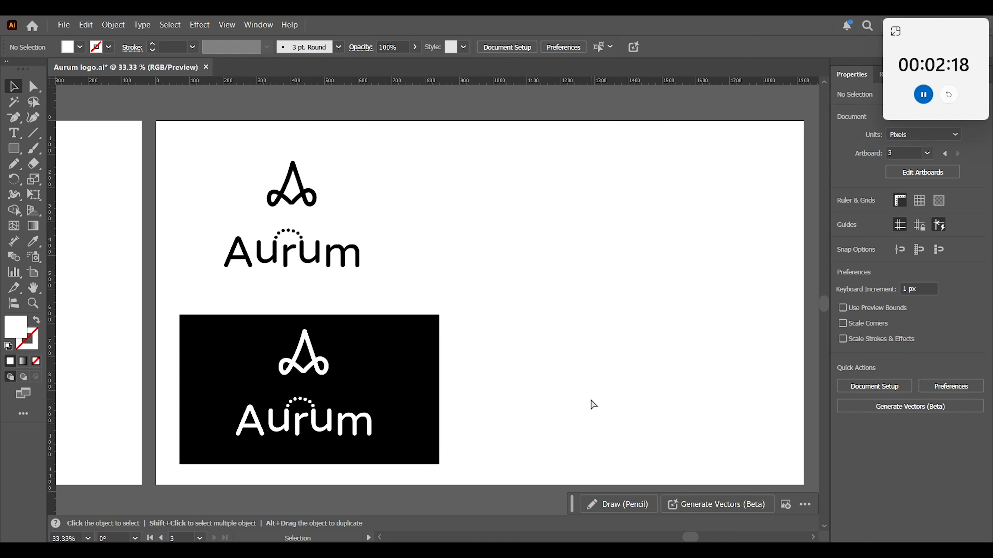
Duplicate the black logo into the artboard's empty right half and enlarge the copy to about 634 px wide.
{"action": "key", "text": "ctrl+minus"}
{"action": "left_click_drag", "start_coordinate": [319, 351], "coordinate": [458, 367]}
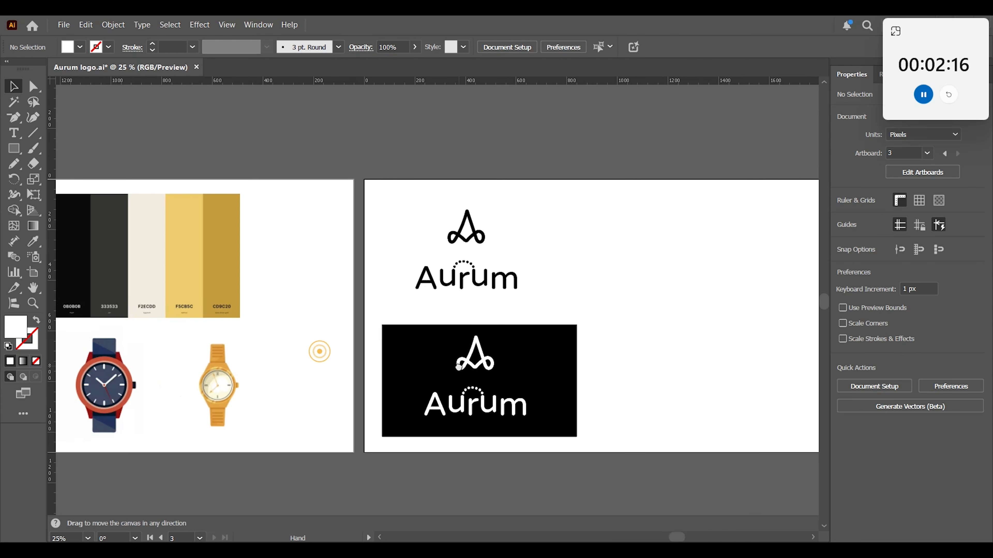
{"action": "left_click_drag", "start_coordinate": [556, 206], "coordinate": [434, 258]}
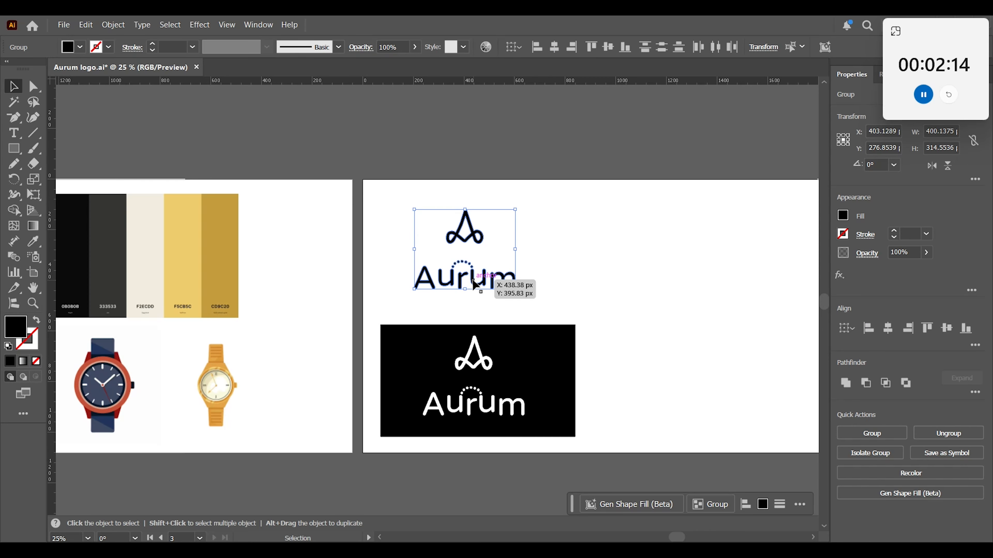
{"action": "left_click_drag", "start_coordinate": [476, 285], "coordinate": [717, 352]}
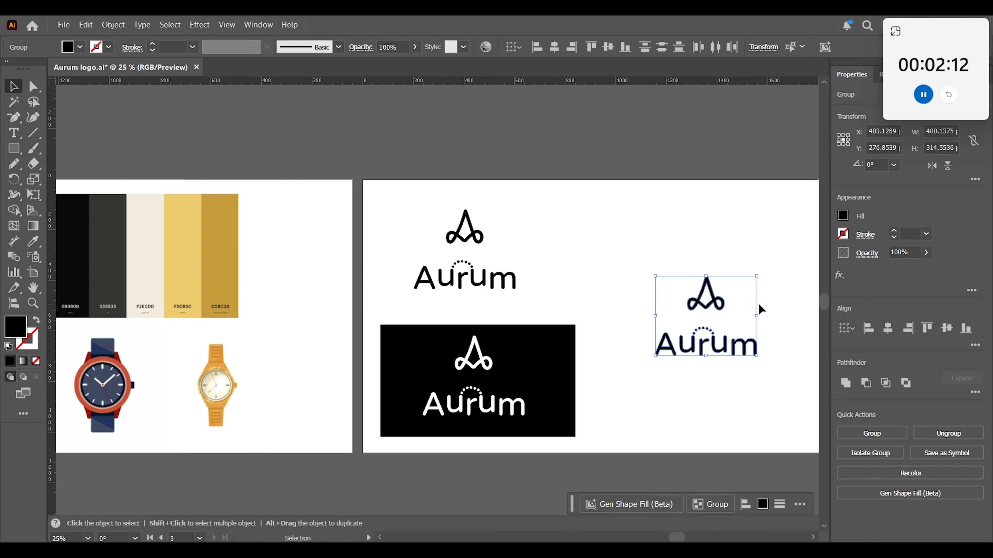
{"action": "left_click_drag", "start_coordinate": [758, 279], "coordinate": [788, 253]}
{"action": "left_click_drag", "start_coordinate": [677, 419], "coordinate": [623, 410]}
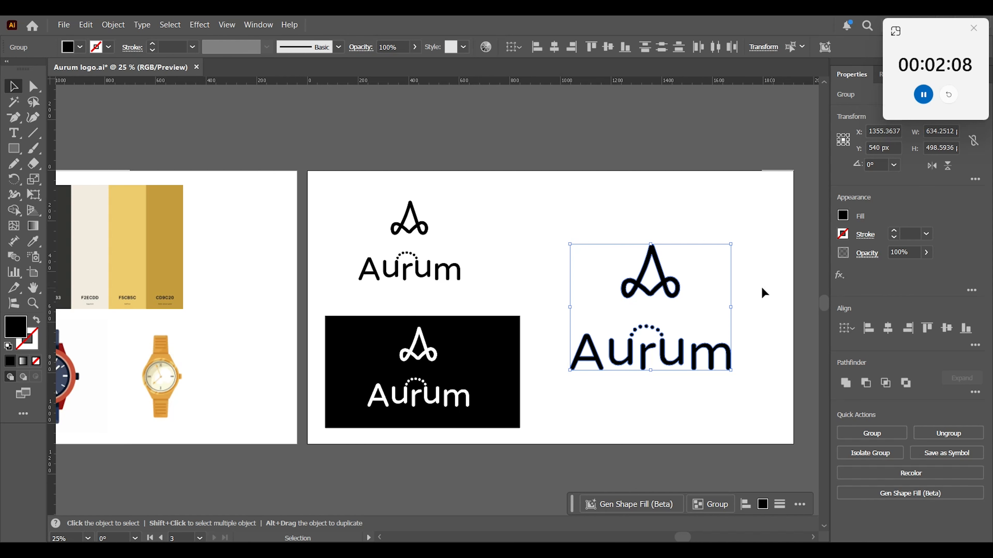
{"action": "left_click", "coordinate": [622, 411]}
Recolour the large logo's A mark with the dark gold sampled from the last swatch of the colour palette.
{"action": "left_click_drag", "start_coordinate": [527, 455], "coordinate": [538, 468]}
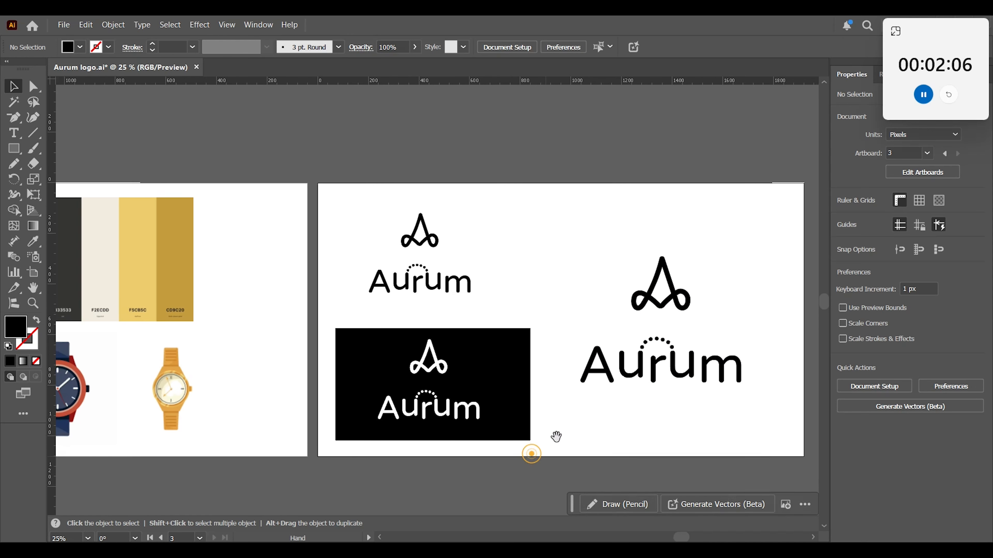
{"action": "left_click_drag", "start_coordinate": [670, 284], "coordinate": [698, 281]}
{"action": "left_click", "coordinate": [33, 241]}
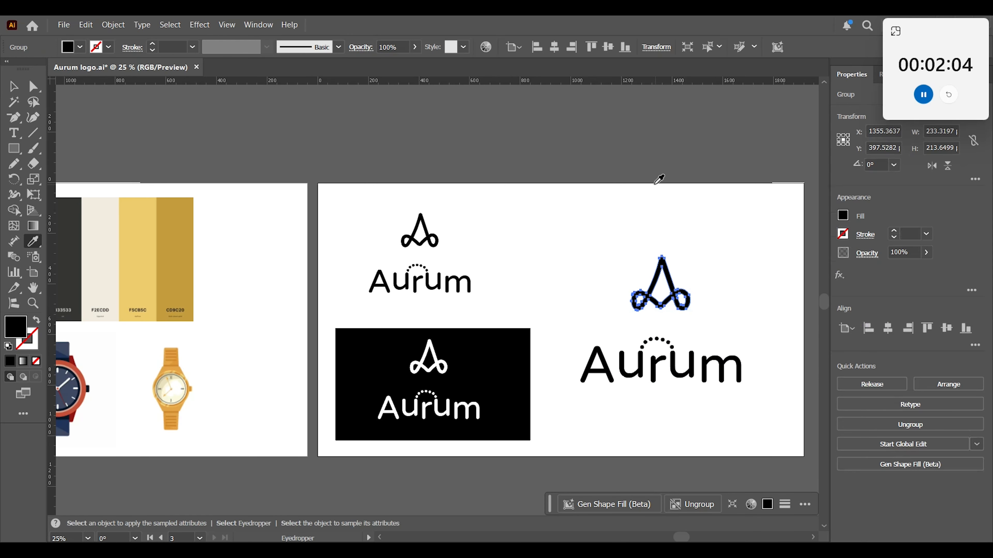
{"action": "left_click", "coordinate": [181, 242]}
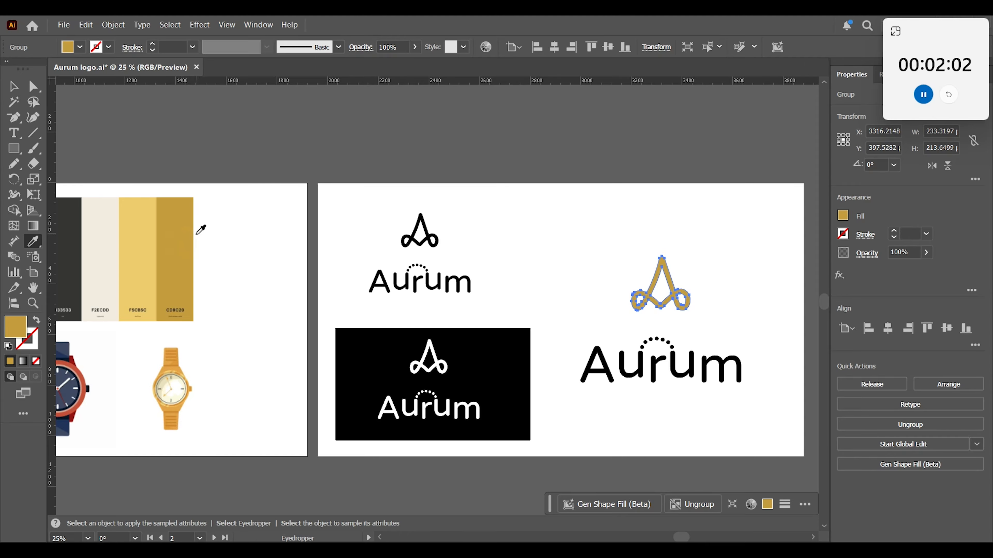
Ungroup the wordmark of the large logo so its letters can be recoloured separately.
{"action": "key", "text": "v"}
{"action": "left_click", "coordinate": [555, 215]}
{"action": "left_click", "coordinate": [584, 347]}
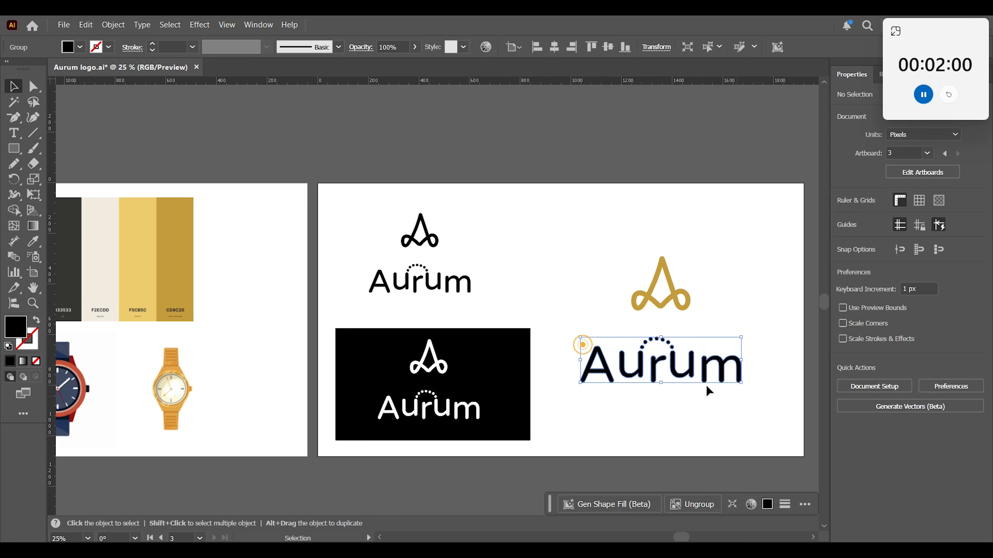
{"action": "right_click", "coordinate": [671, 378]}
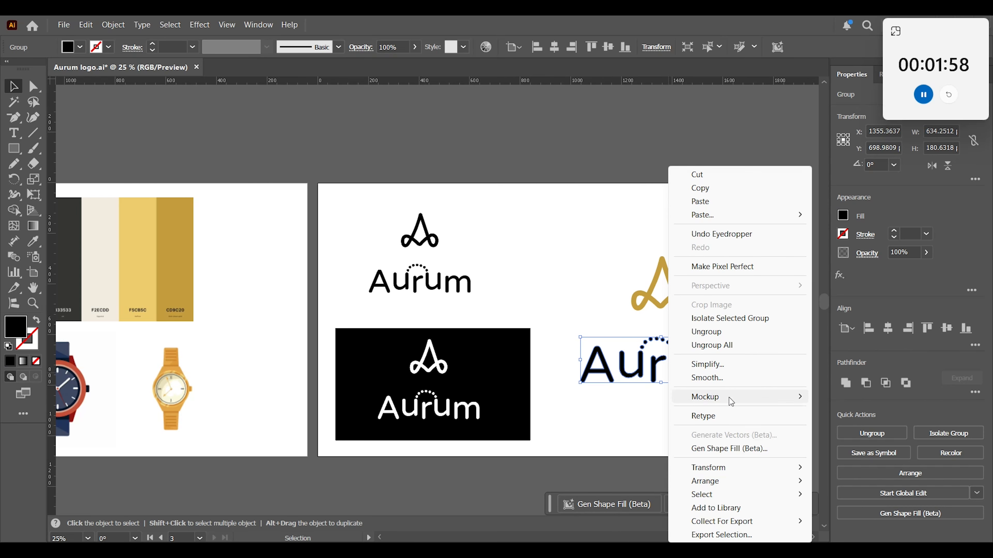
{"action": "left_click", "coordinate": [707, 333]}
{"action": "left_click", "coordinate": [575, 270]}
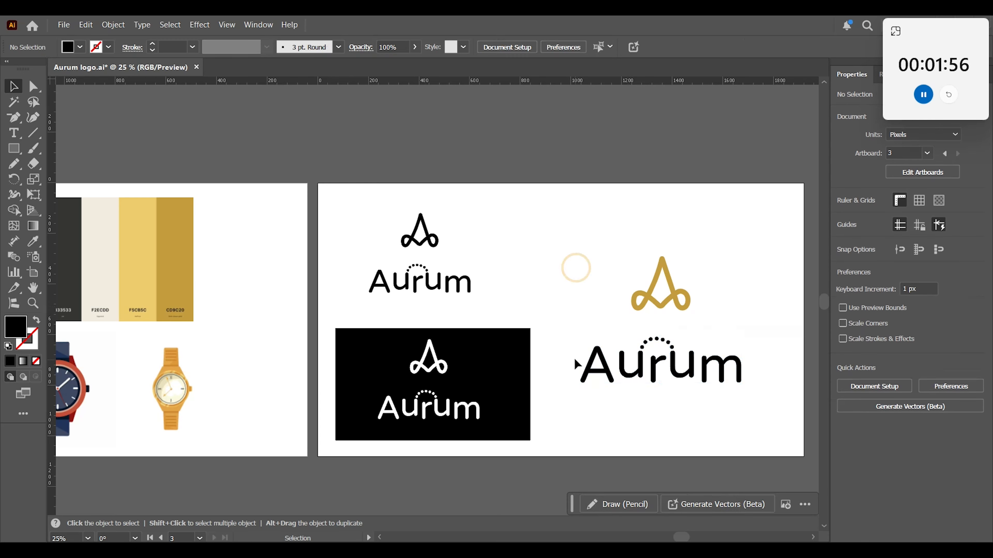
Recolour both letters u and the dotted arc of the large wordmark with the palette's dark gold CD9C20.
{"action": "left_click_drag", "start_coordinate": [622, 343], "coordinate": [642, 375]}
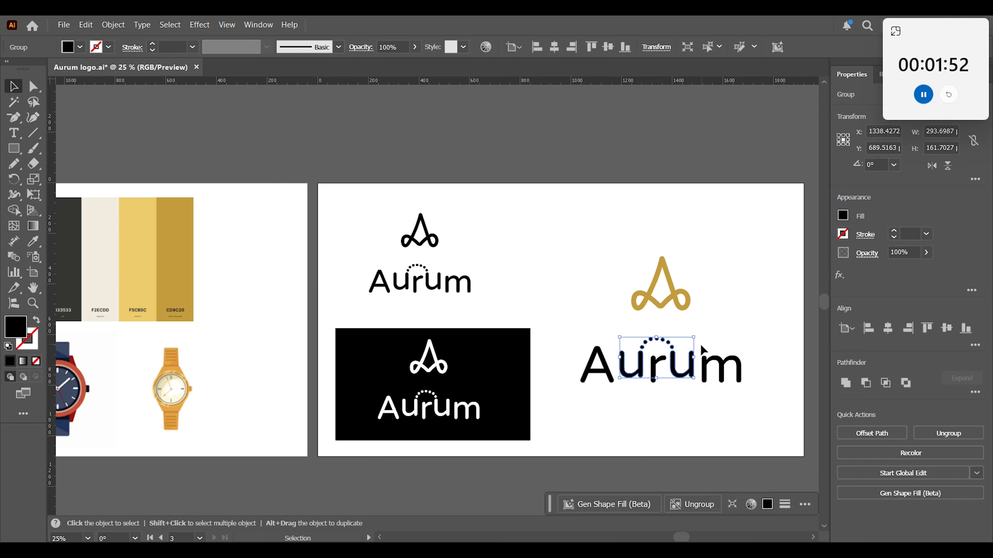
{"action": "key", "text": "i"}
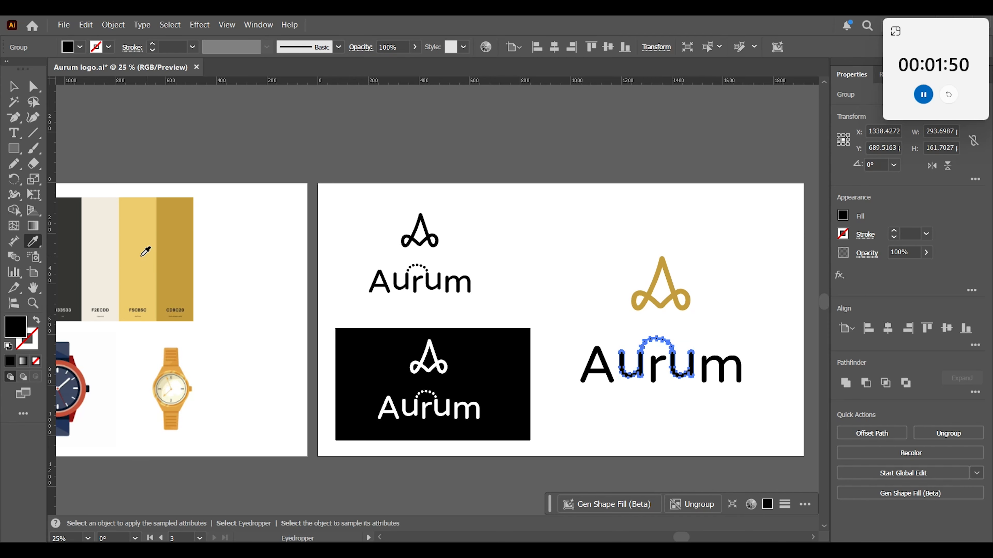
{"action": "left_click", "coordinate": [183, 251]}
{"action": "left_click", "coordinate": [14, 87]}
{"action": "left_click", "coordinate": [531, 269]}
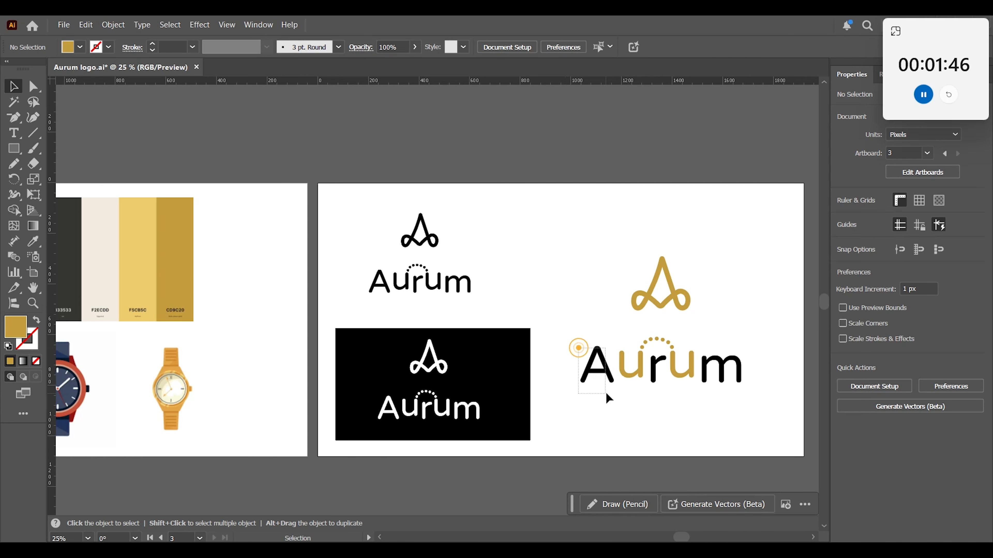
Recolour the letters A, r and m of the large wordmark with the palette's charcoal swatch 333533.
{"action": "left_click_drag", "start_coordinate": [606, 393], "coordinate": [662, 393]}
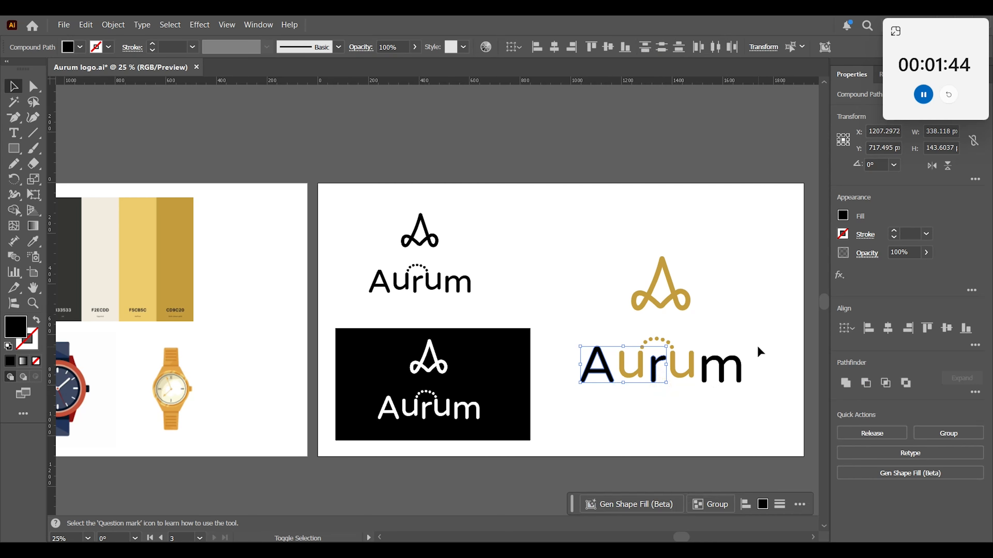
{"action": "scroll", "coordinate": [314, 356], "scroll_direction": "left", "scroll_amount": 2}
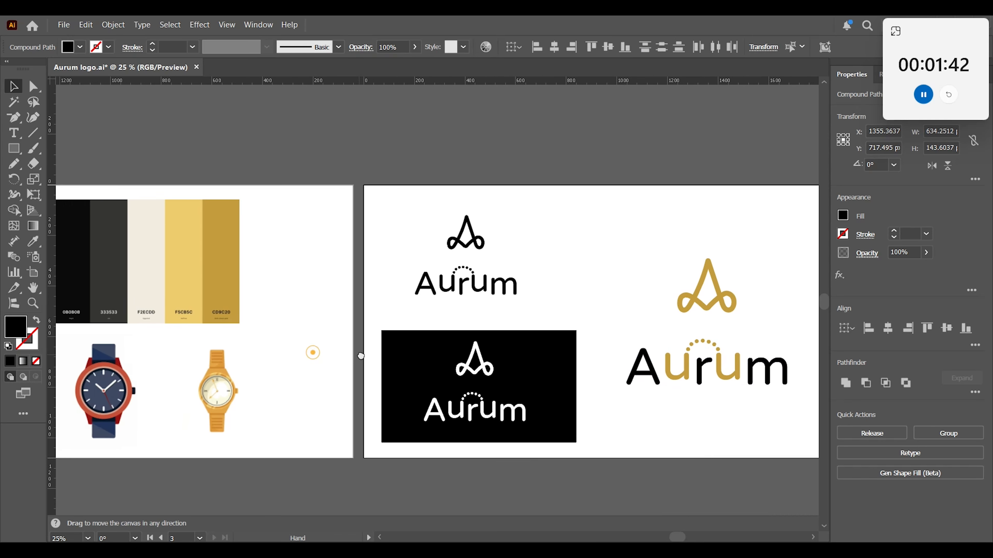
{"action": "key", "text": "i"}
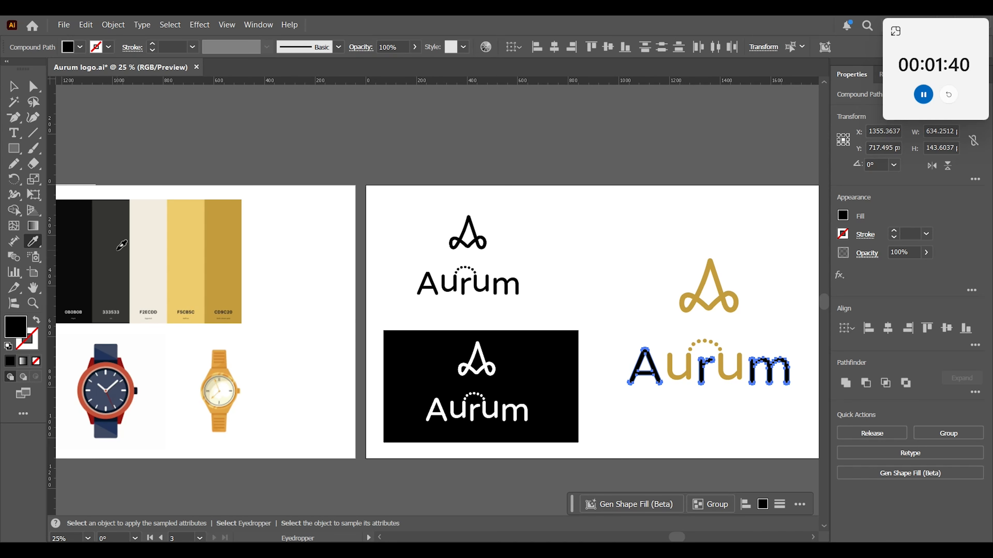
{"action": "left_click", "coordinate": [117, 250]}
{"action": "key", "text": "v"}
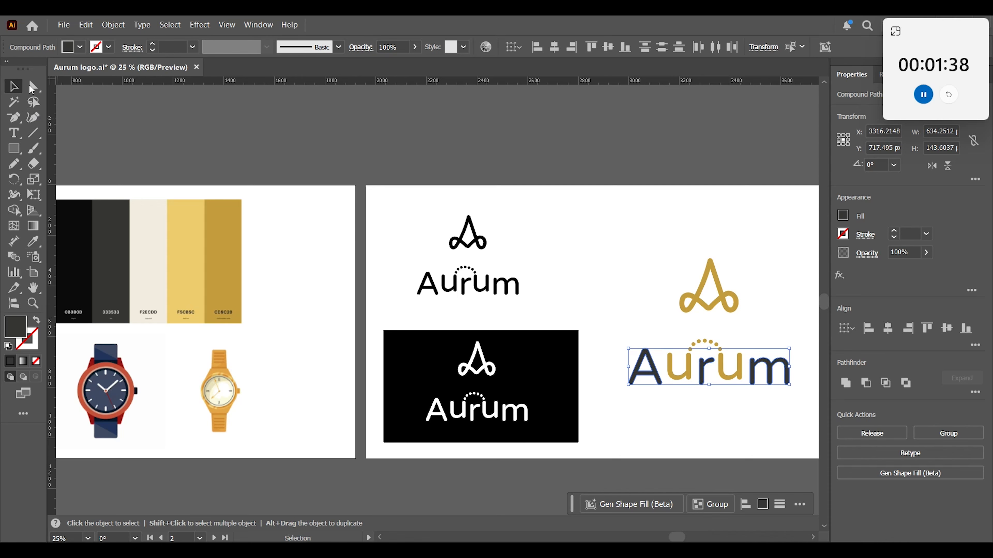
{"action": "left_click", "coordinate": [594, 230]}
Group the recoloured letters and dotted arc of the large wordmark.
{"action": "key", "text": "h"}
{"action": "left_click_drag", "start_coordinate": [689, 414], "coordinate": [595, 415]}
{"action": "key", "text": "v"}
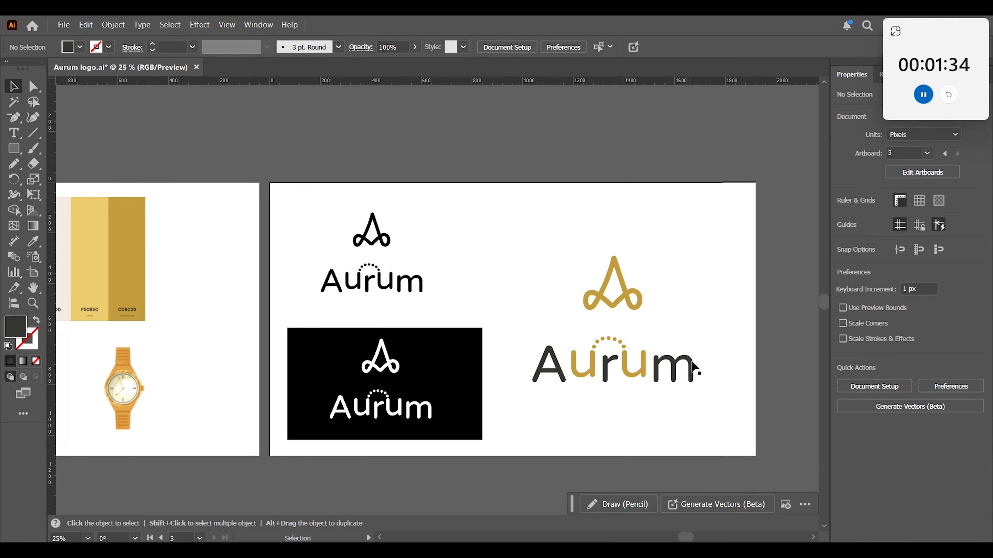
{"action": "left_click_drag", "start_coordinate": [524, 341], "coordinate": [704, 399]}
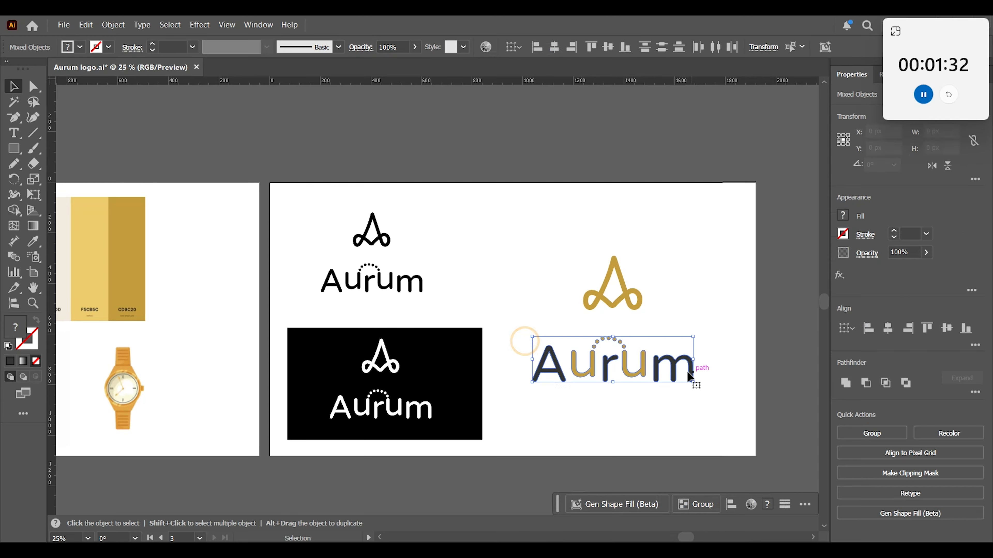
{"action": "right_click", "coordinate": [664, 371]}
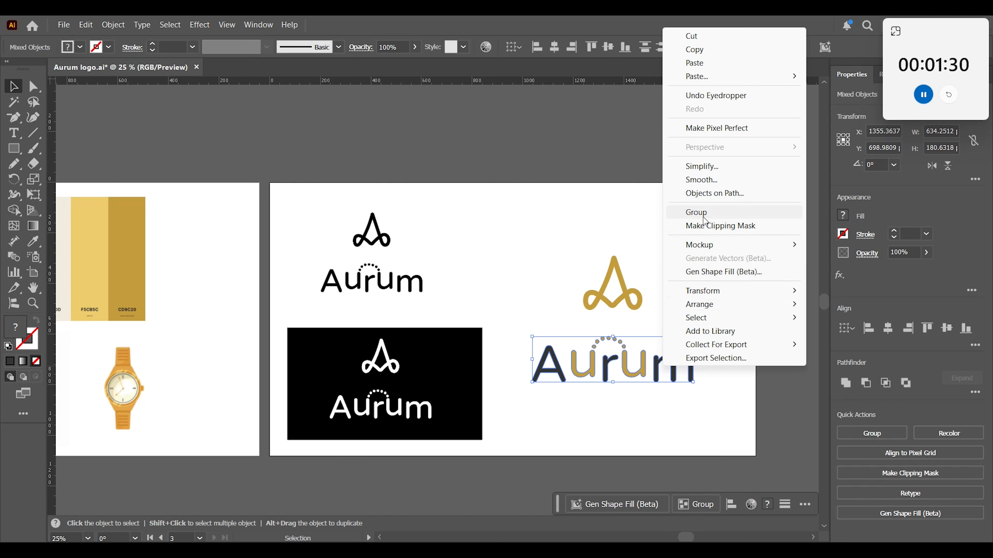
{"action": "left_click", "coordinate": [688, 266]}
{"action": "left_click_drag", "start_coordinate": [547, 253], "coordinate": [699, 373]}
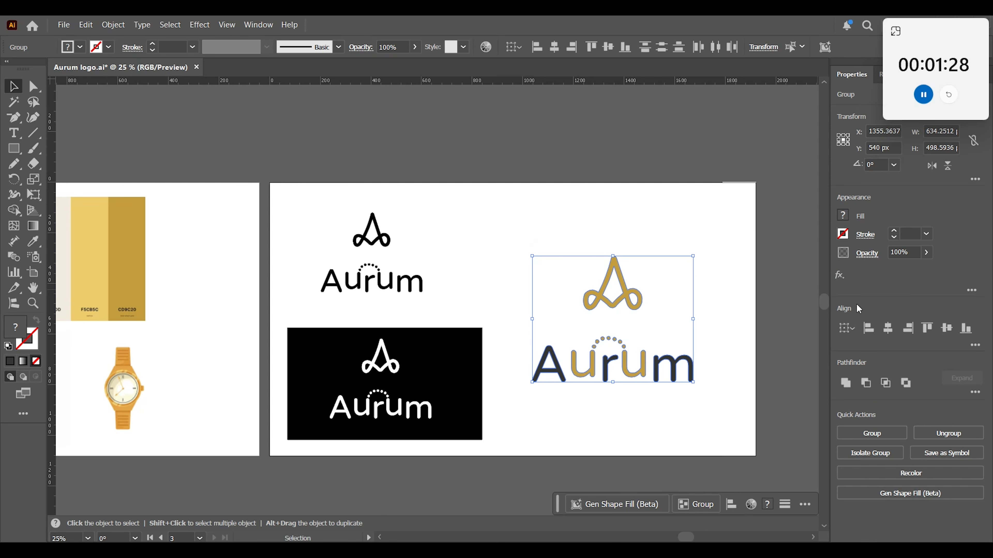
{"action": "left_click", "coordinate": [708, 412]}
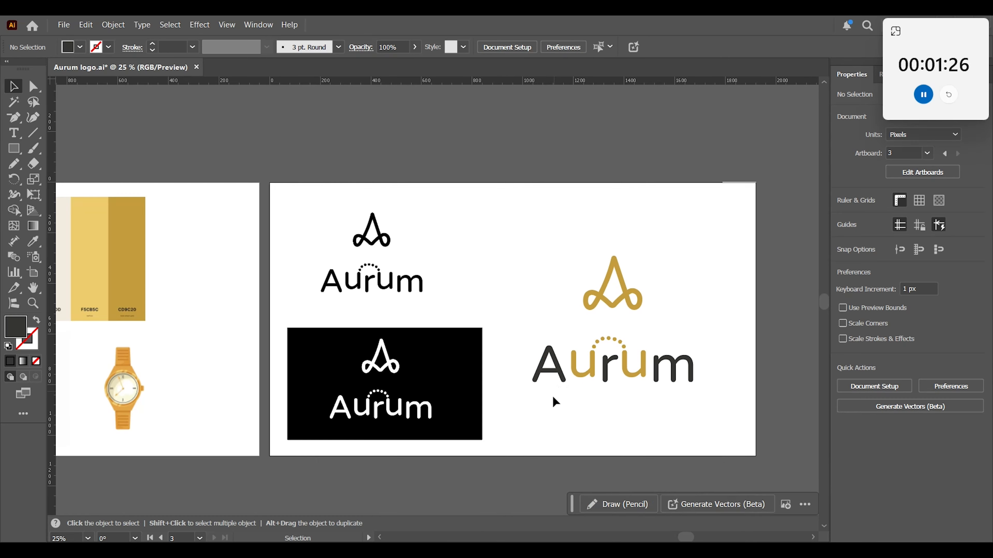
Move the large gold-accented mark and wordmark together to about X 1418 px, Y 521 px.
{"action": "left_click_drag", "start_coordinate": [555, 402], "coordinate": [568, 377]}
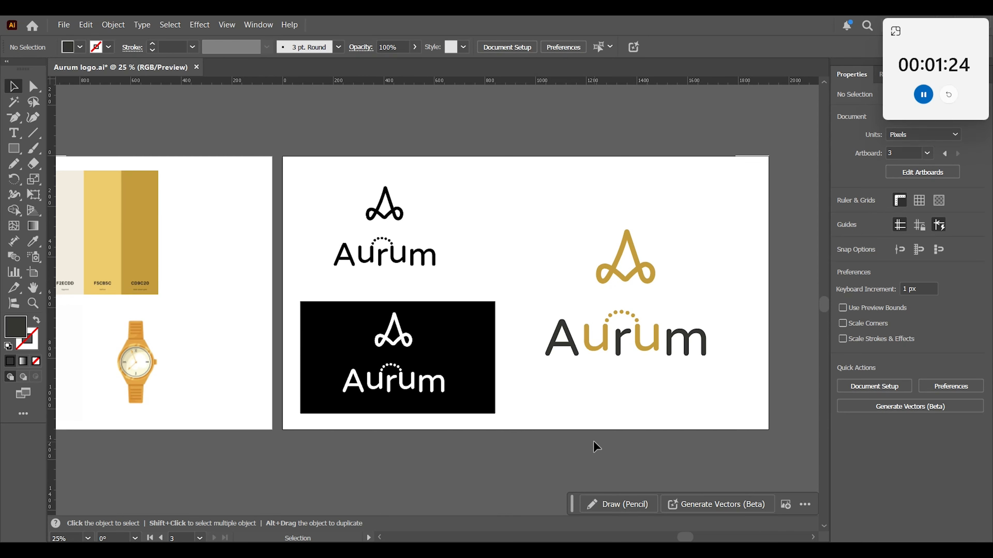
{"action": "key", "text": "a"}
{"action": "key", "text": "ctrl+0"}
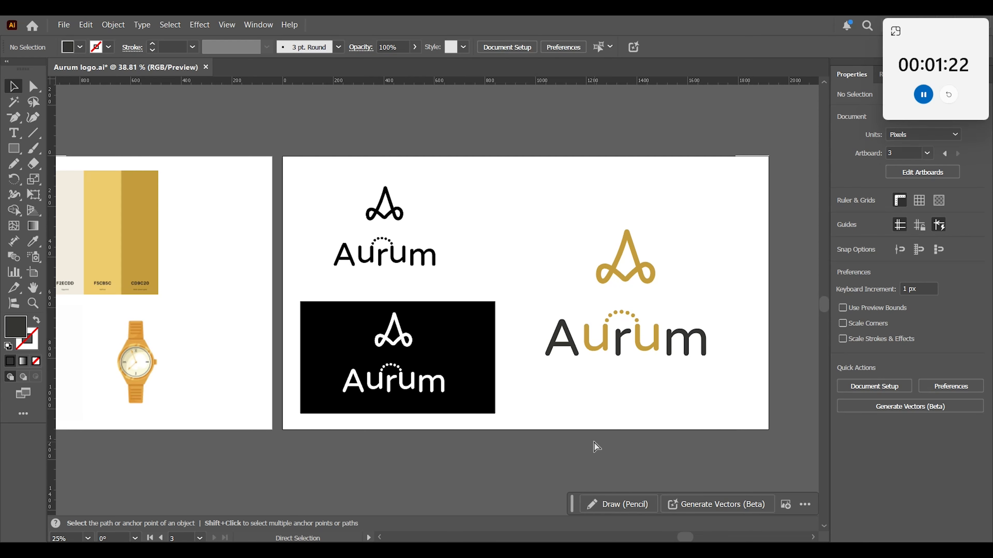
{"action": "left_click_drag", "start_coordinate": [649, 373], "coordinate": [684, 374]}
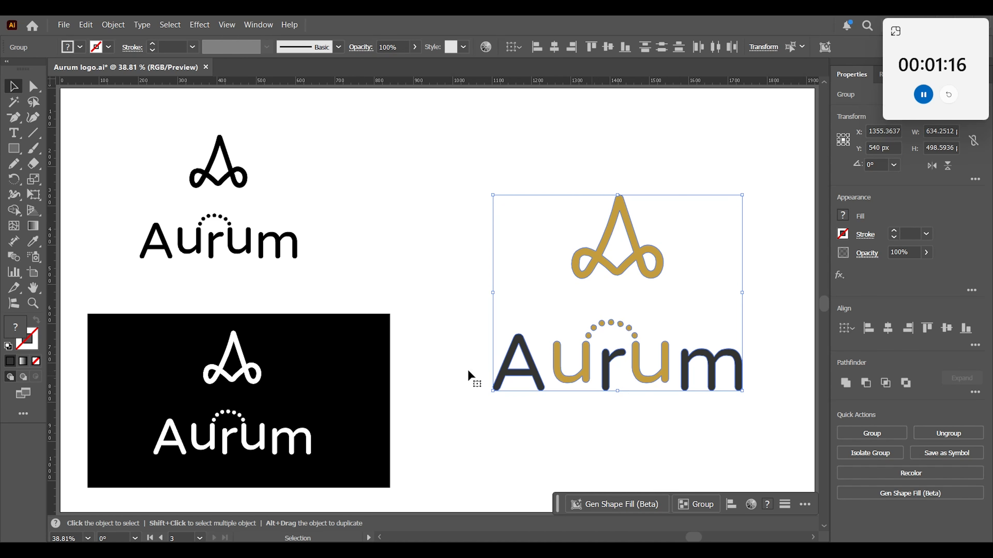
{"action": "left_click", "coordinate": [84, 174]}
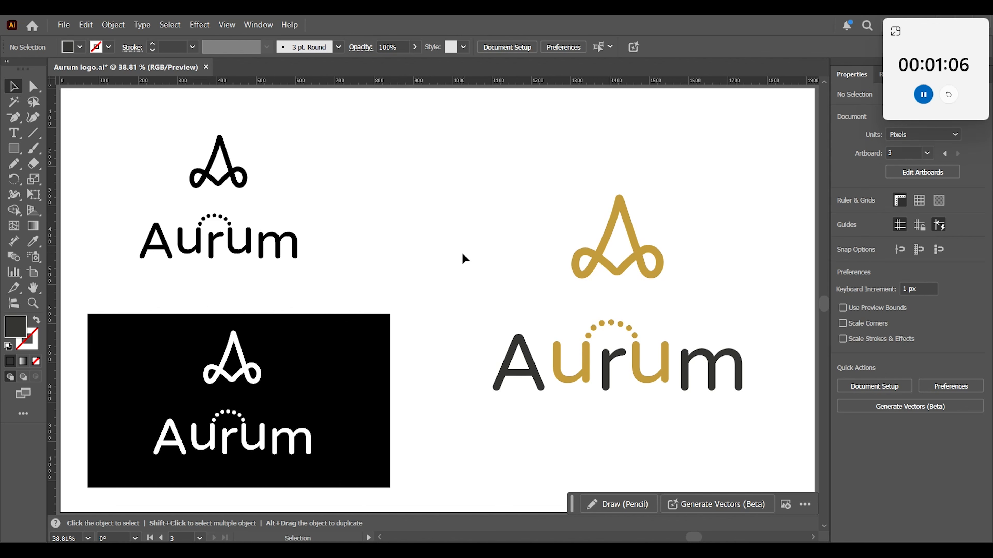
Duplicate the gold watch image from the moodboard into the gap between the black logo and the large gold-accented logo.
{"action": "key", "text": "minus"}
{"action": "key", "text": "ctrl+minus"}
{"action": "key", "text": "ctrl+minus"}
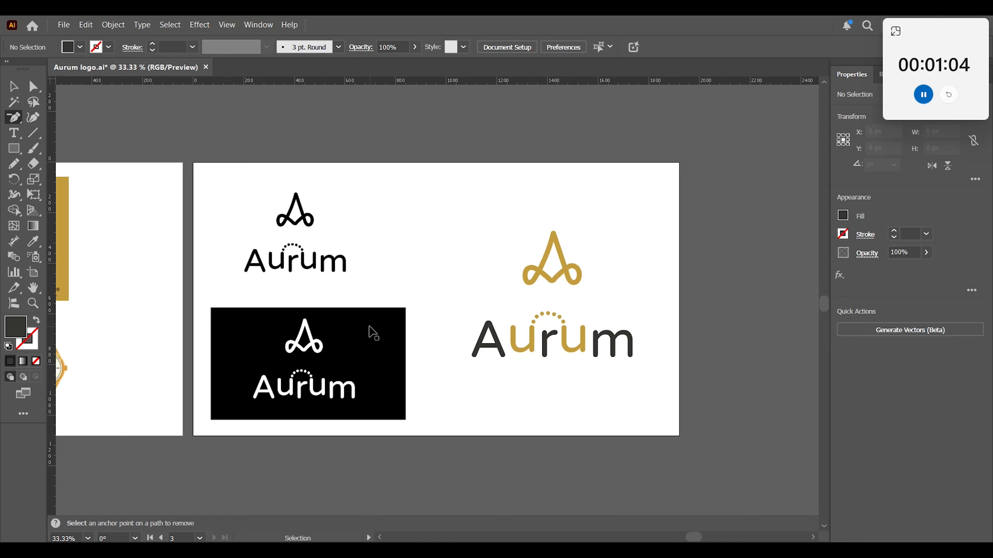
{"action": "key", "text": "space"}
{"action": "left_click_drag", "start_coordinate": [357, 376], "coordinate": [499, 374]}
{"action": "key", "text": "v"}
{"action": "left_click", "coordinate": [219, 361]}
{"action": "left_click_drag", "start_coordinate": [220, 358], "coordinate": [623, 263]}
{"action": "left_click", "coordinate": [584, 395]}
Duplicate the black A mark onto the gold watch's dial and shrink the copy to about 26 px wide.
{"action": "key", "text": "z"}
{"action": "key", "text": "space"}
{"action": "left_click_drag", "start_coordinate": [623, 264], "coordinate": [681, 366]}
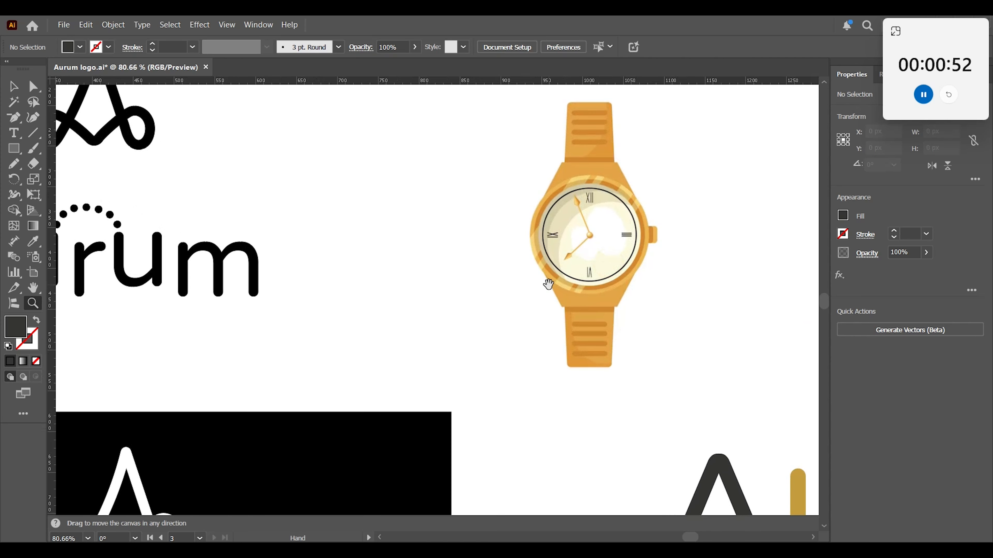
{"action": "left_click", "coordinate": [548, 283]}
{"action": "left_click", "coordinate": [13, 86]}
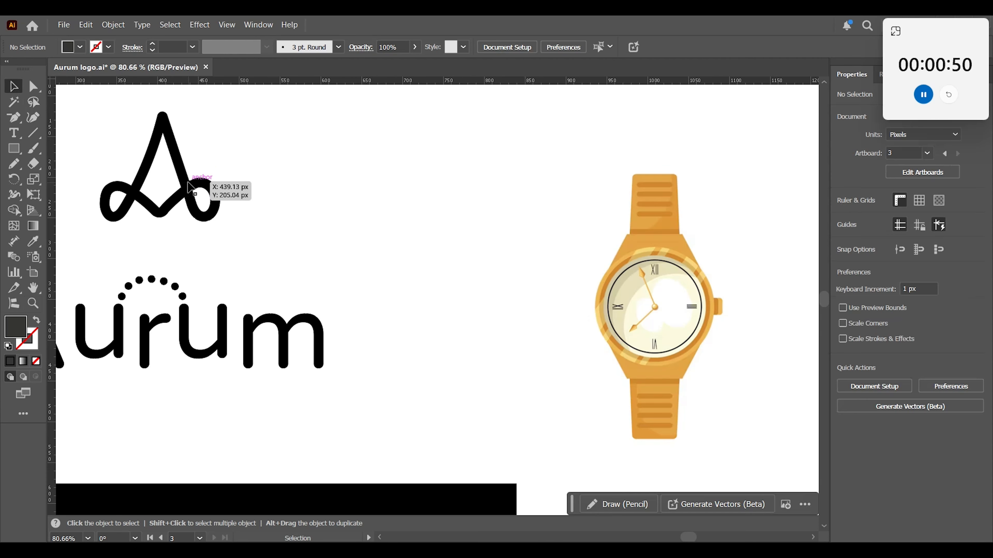
{"action": "left_click", "coordinate": [211, 195]}
{"action": "left_click_drag", "start_coordinate": [209, 197], "coordinate": [770, 396]}
{"action": "key", "text": "z"}
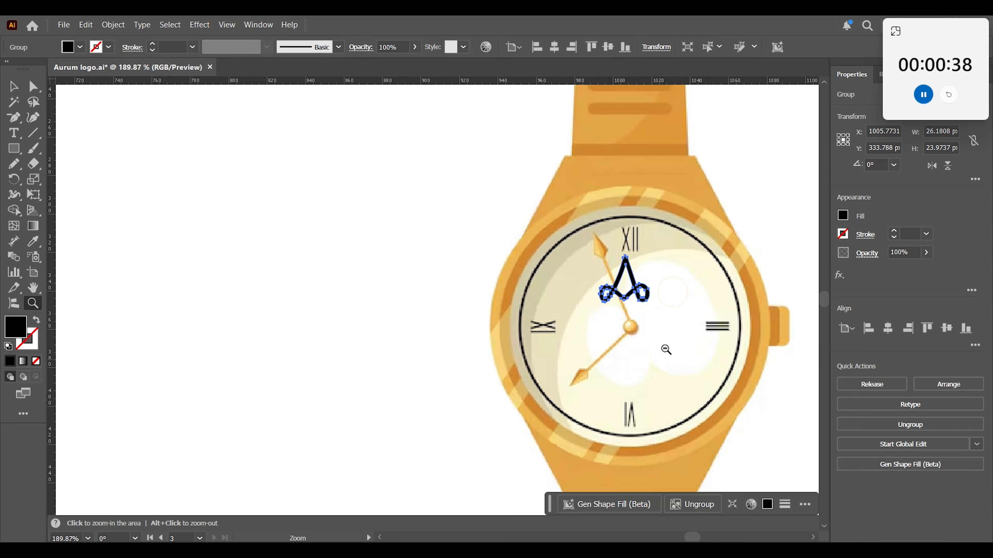
Shrink the A mark on the gold watch further and centre it beneath the dial's XII numeral.
{"action": "left_click_drag", "start_coordinate": [645, 330], "coordinate": [676, 364]}
{"action": "left_click", "coordinate": [17, 93]}
{"action": "left_click_drag", "start_coordinate": [651, 232], "coordinate": [629, 264]}
{"action": "left_click", "coordinate": [344, 237]}
{"action": "key", "text": "ctrl+minus"}
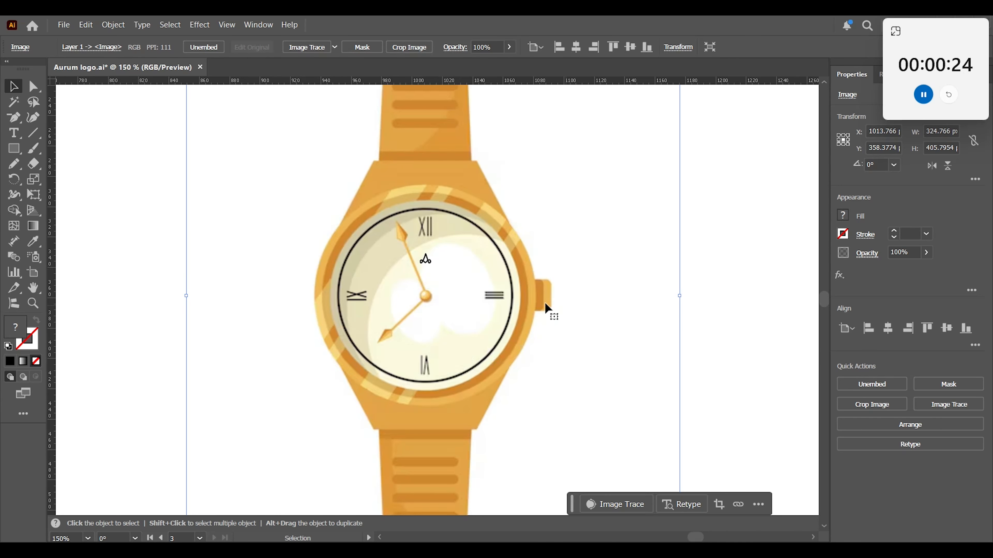
{"action": "left_click", "coordinate": [743, 302]}
{"action": "key", "text": "a"}
{"action": "left_click", "coordinate": [744, 306]}
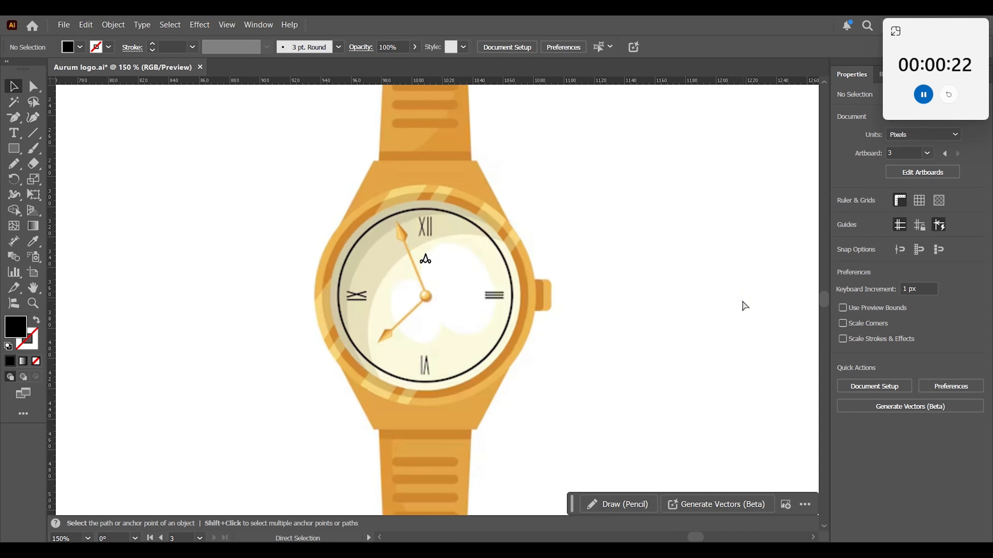
Duplicate the blue-and-red watch image from the moodboard to the spot beside the black rectangle, below the gold watch.
{"action": "key", "text": "ctrl+minus"}
{"action": "key", "text": "ctrl+minus"}
{"action": "key", "text": "space"}
{"action": "left_click_drag", "start_coordinate": [531, 315], "coordinate": [648, 254]}
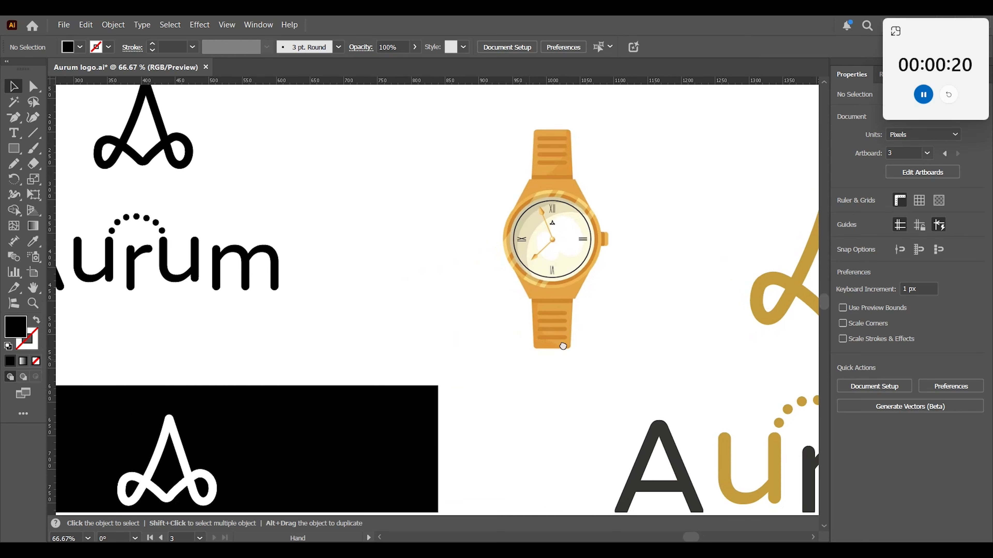
{"action": "left_click_drag", "start_coordinate": [562, 347], "coordinate": [642, 328]}
{"action": "key", "text": "ctrl+minus"}
{"action": "key", "text": "ctrl+minus"}
{"action": "key", "text": "space"}
{"action": "left_click_drag", "start_coordinate": [537, 318], "coordinate": [627, 300]}
{"action": "key", "text": "space"}
{"action": "left_click_drag", "start_coordinate": [121, 403], "coordinate": [261, 386]}
{"action": "left_click_drag", "start_coordinate": [71, 389], "coordinate": [724, 369]}
{"action": "key", "text": "space"}
{"action": "left_click_drag", "start_coordinate": [718, 406], "coordinate": [638, 402]}
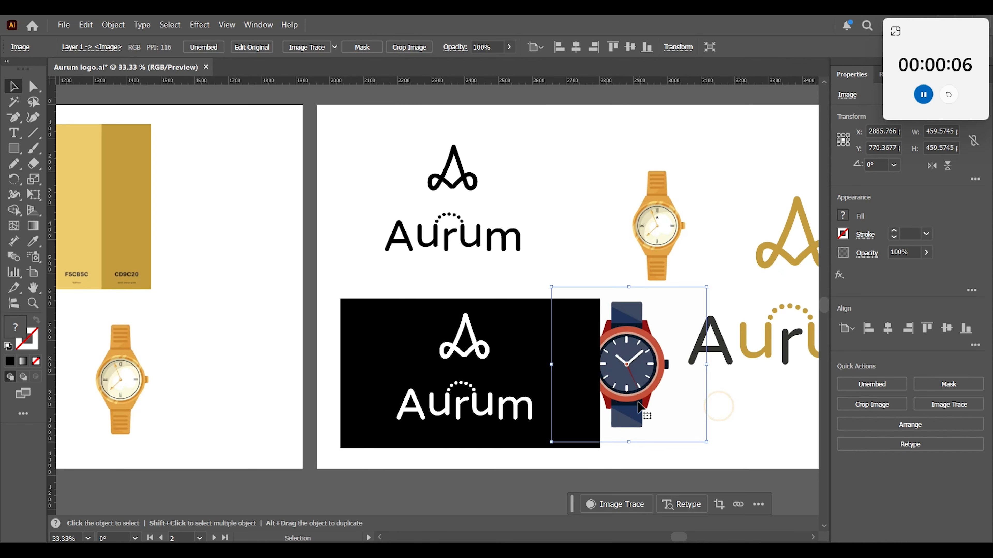
Ungroup the white logo on the black rectangle.
{"action": "left_click_drag", "start_coordinate": [596, 367], "coordinate": [731, 462]}
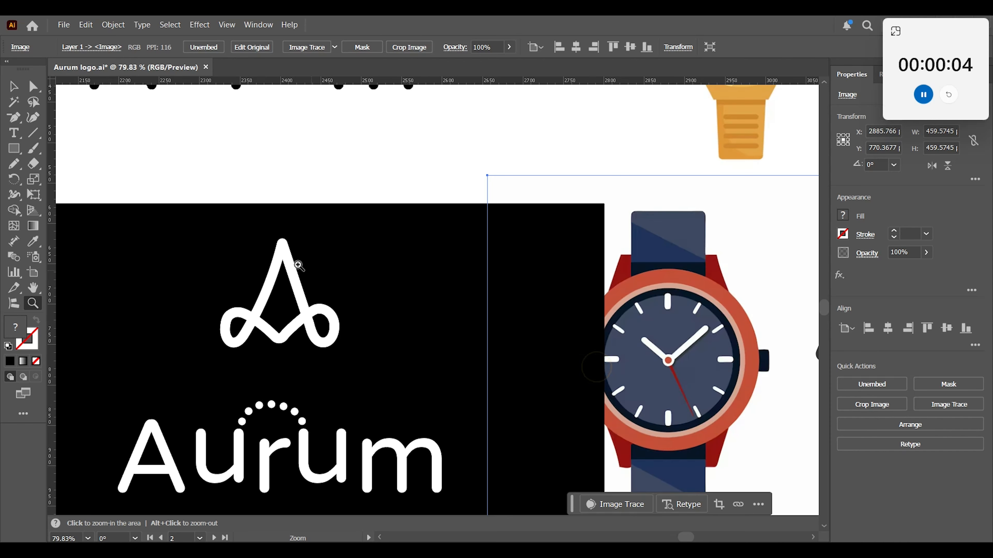
{"action": "left_click", "coordinate": [273, 295]}
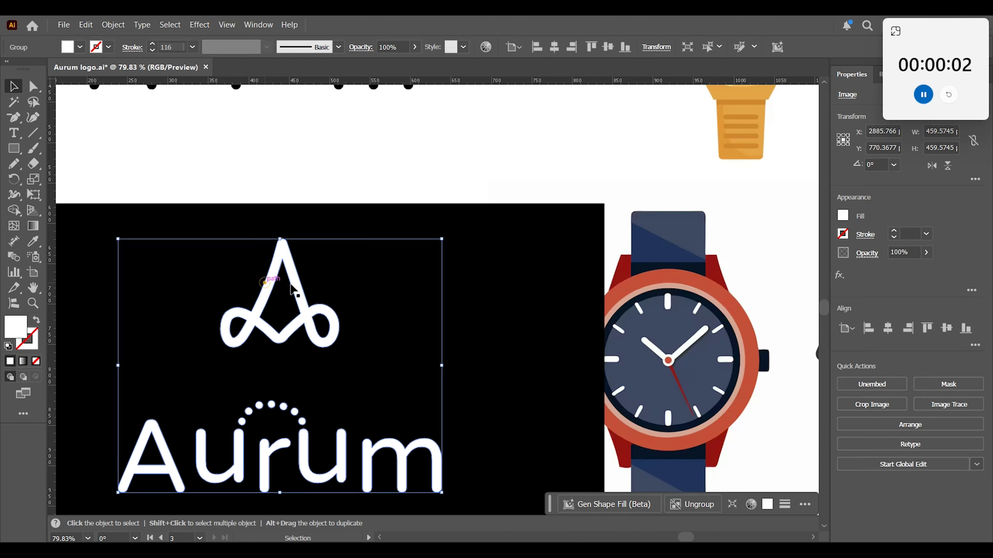
{"action": "right_click", "coordinate": [273, 295]}
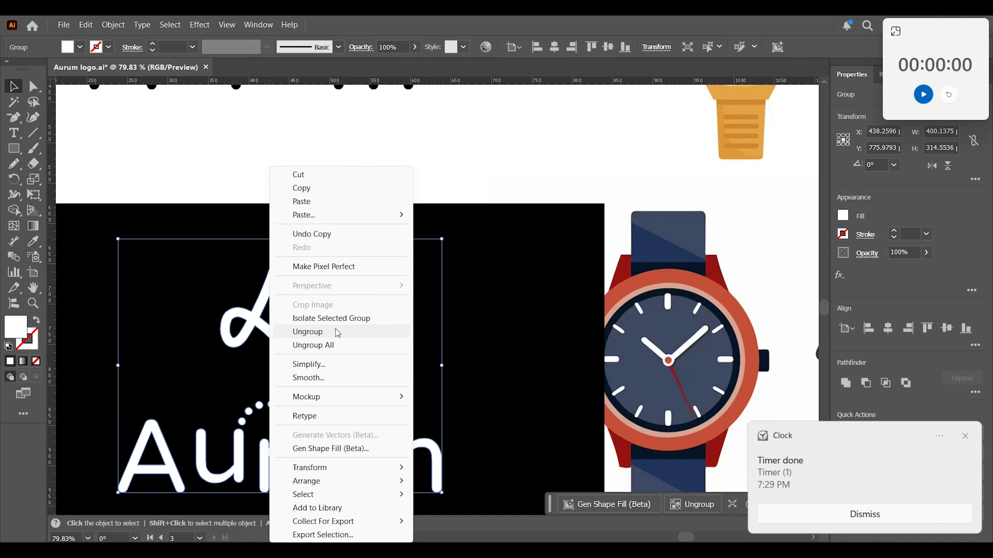
{"action": "left_click", "coordinate": [476, 157]}
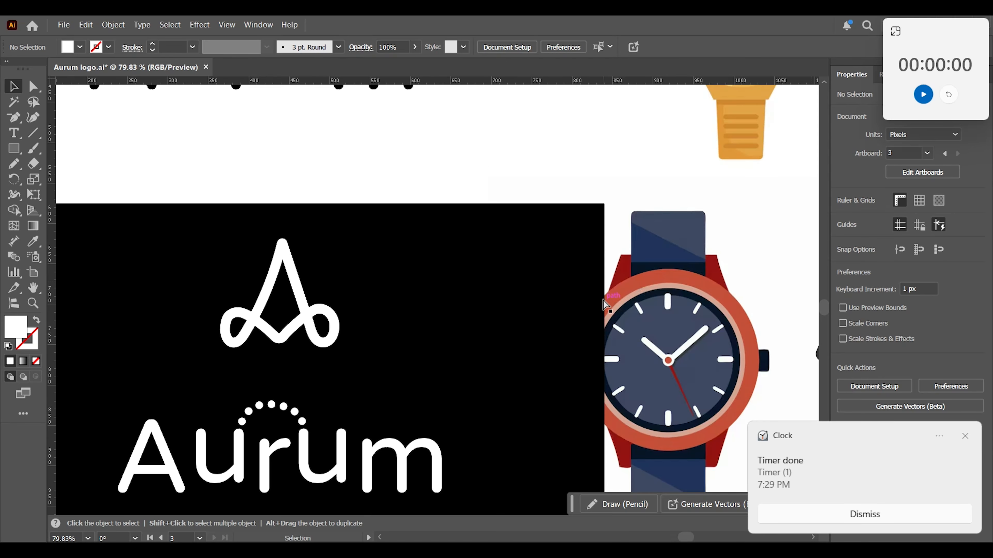
Dismiss the finished timer's notification.
{"action": "key", "text": "ctrl+minus"}
{"action": "key", "text": "ctrl+minus"}
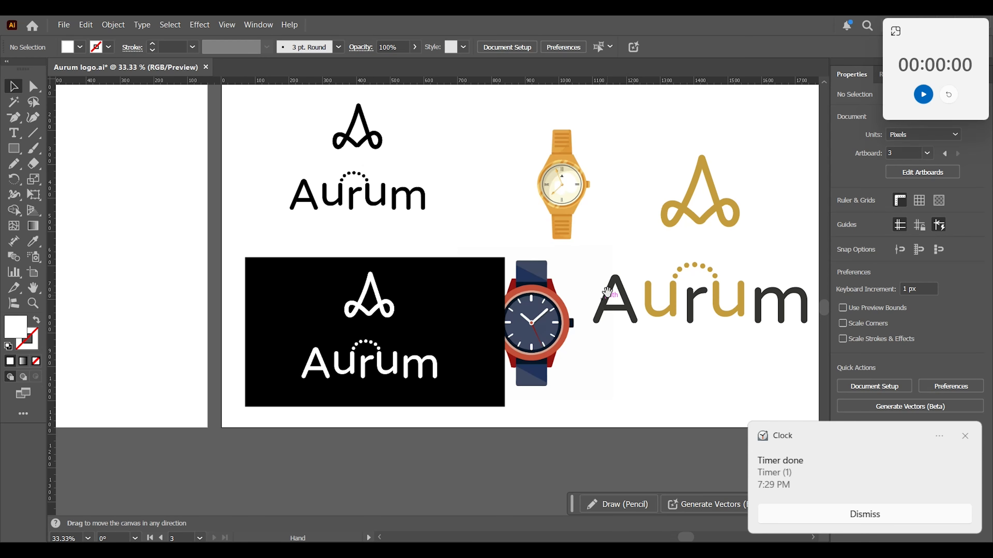
{"action": "left_click_drag", "start_coordinate": [607, 291], "coordinate": [564, 330]}
{"action": "left_click", "coordinate": [846, 521]}
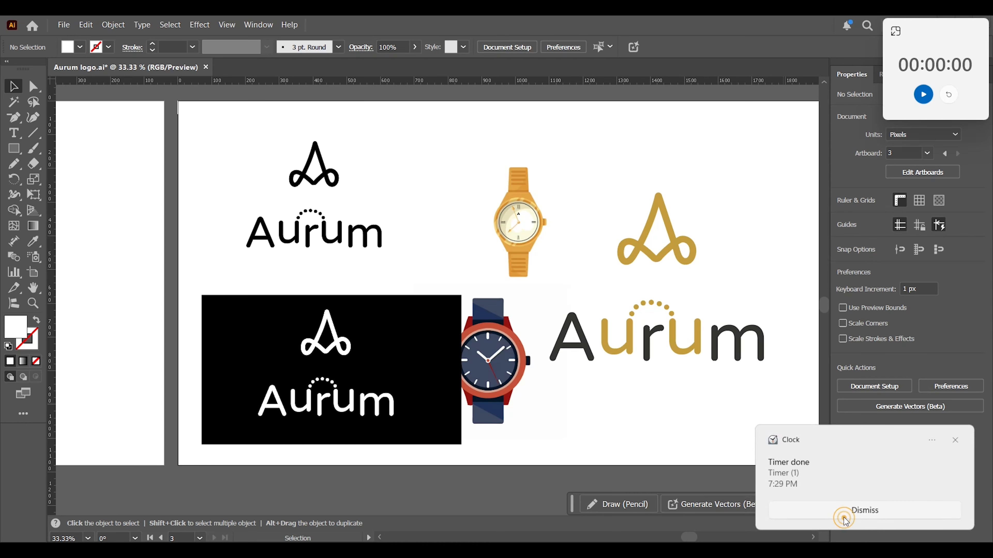
Duplicate the white A mark onto the blue watch's dial and shrink it to fit beneath the 12 o'clock marker.
{"action": "scroll", "coordinate": [449, 359], "scroll_direction": "up", "scroll_amount": 3}
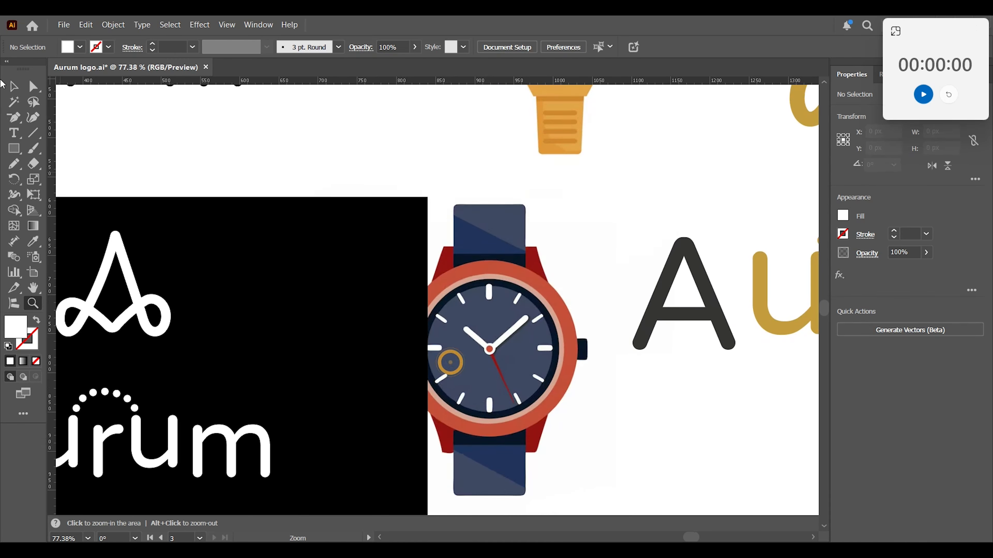
{"action": "left_click", "coordinate": [133, 285]}
{"action": "right_click", "coordinate": [127, 289]}
{"action": "key", "text": "Escape"}
{"action": "left_click_drag", "start_coordinate": [135, 288], "coordinate": [532, 313]}
{"action": "left_click_drag", "start_coordinate": [569, 256], "coordinate": [715, 133]}
{"action": "left_click", "coordinate": [618, 400]}
{"action": "scroll", "coordinate": [618, 401], "scroll_direction": "down", "scroll_amount": 3}
Move the large gold-accented logo further right to make room for the two watches.
{"action": "left_click_drag", "start_coordinate": [614, 184], "coordinate": [658, 183]}
{"action": "left_click_drag", "start_coordinate": [500, 110], "coordinate": [503, 135]}
{"action": "key", "text": "ctrl+z"}
{"action": "left_click", "coordinate": [461, 149], "text": "shift"}
{"action": "right_click", "coordinate": [465, 144]}
{"action": "left_click", "coordinate": [501, 328]}
{"action": "mouse_move", "coordinate": [519, 224]}
{"action": "left_mouse_down"}
{"action": "mouse_move", "coordinate": [471, 291]}
{"action": "mouse_move", "coordinate": [501, 215]}
{"action": "left_mouse_up"}
{"action": "key", "text": "ctrl+z"}
Group the blue watch image with its white A mark.
{"action": "left_click_drag", "start_coordinate": [475, 162], "coordinate": [501, 169]}
{"action": "left_click_drag", "start_coordinate": [499, 246], "coordinate": [467, 293]}
{"action": "key", "text": "ctrl+z"}
{"action": "left_click", "coordinate": [367, 204]}
{"action": "left_click_drag", "start_coordinate": [395, 204], "coordinate": [468, 300]}
{"action": "left_click", "coordinate": [486, 172], "text": "shift"}
{"action": "left_click", "coordinate": [385, 266], "text": "shift"}
{"action": "key", "text": "ctrl+g"}
Shrink the blue watch and line it up beneath the gold watch, clear of the black rectangle.
{"action": "left_click_drag", "start_coordinate": [544, 374], "coordinate": [521, 350]}
{"action": "left_click_drag", "start_coordinate": [469, 302], "coordinate": [473, 305]}
{"action": "left_click_drag", "start_coordinate": [489, 166], "coordinate": [466, 168]}
{"action": "left_click_drag", "start_coordinate": [504, 213], "coordinate": [518, 231]}
{"action": "left_click", "coordinate": [670, 347]}
{"action": "left_click_drag", "start_coordinate": [670, 350], "coordinate": [675, 408]}
{"action": "key", "text": "ctrl+0"}
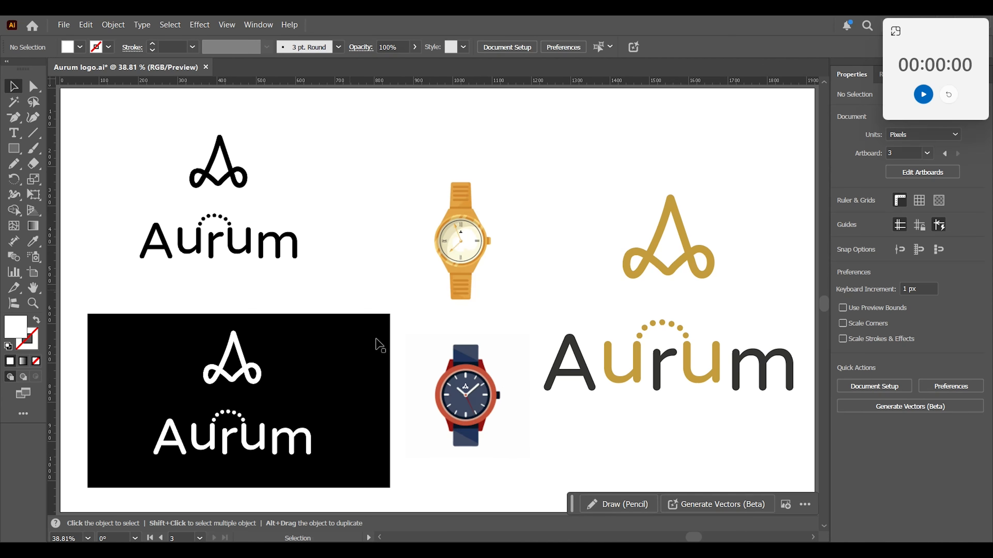
{"action": "left_click_drag", "start_coordinate": [457, 258], "coordinate": [531, 258]}
{"action": "left_click_drag", "start_coordinate": [563, 334], "coordinate": [549, 339]}
{"action": "left_click_drag", "start_coordinate": [509, 195], "coordinate": [439, 197]}
{"action": "left_click_drag", "start_coordinate": [732, 461], "coordinate": [728, 519]}
{"action": "left_click", "coordinate": [271, 124]}
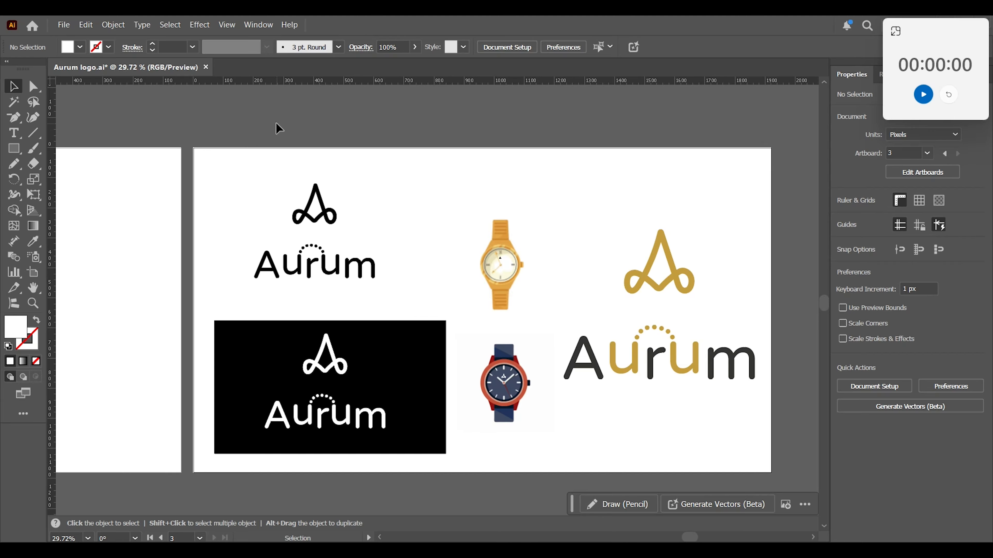